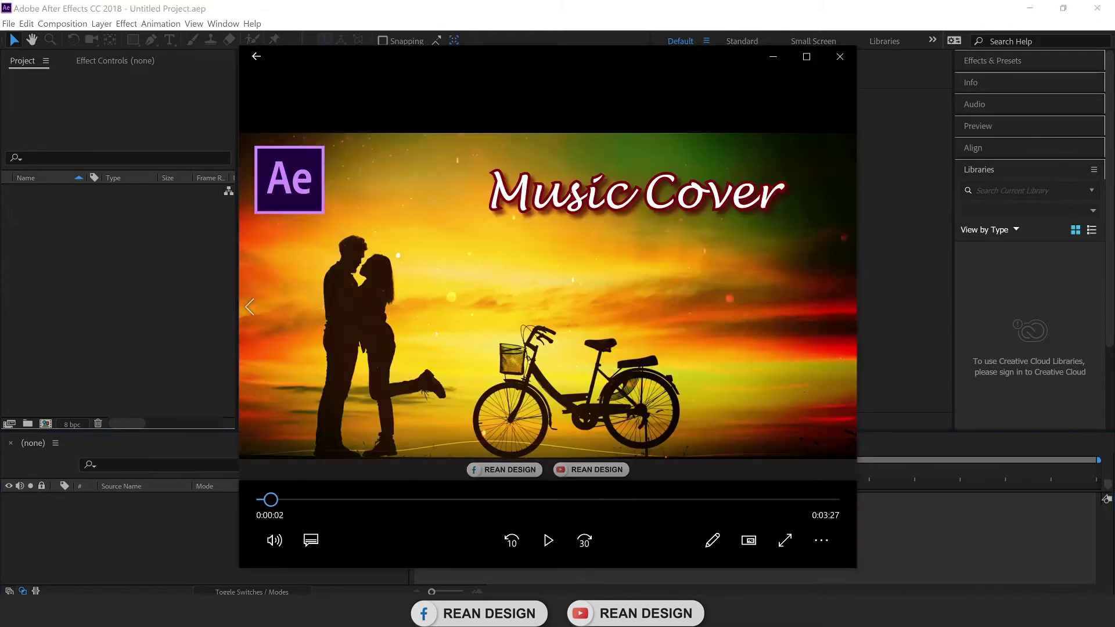
Play the first seconds of the finished Music Cover video as a reference, and put the player out of the way.
click(548, 540)
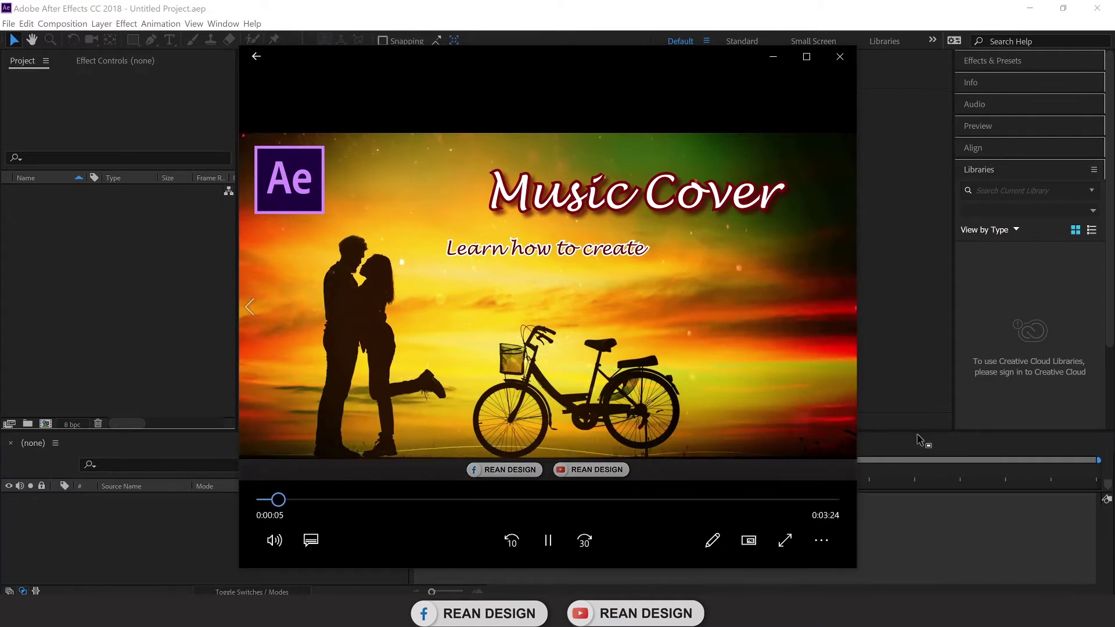
click(549, 542)
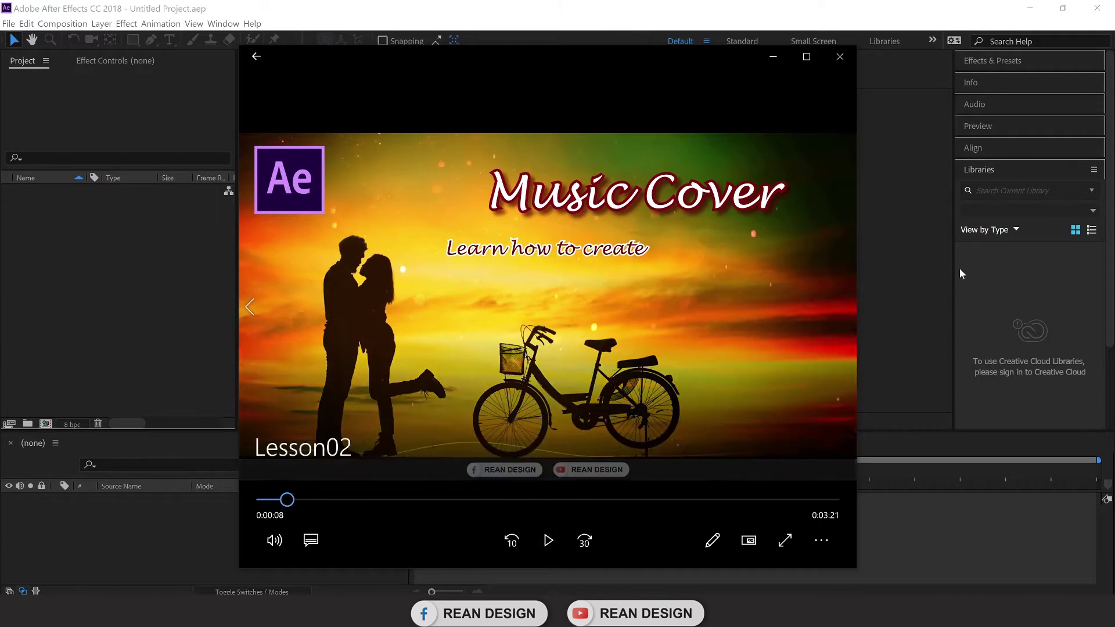
click(775, 60)
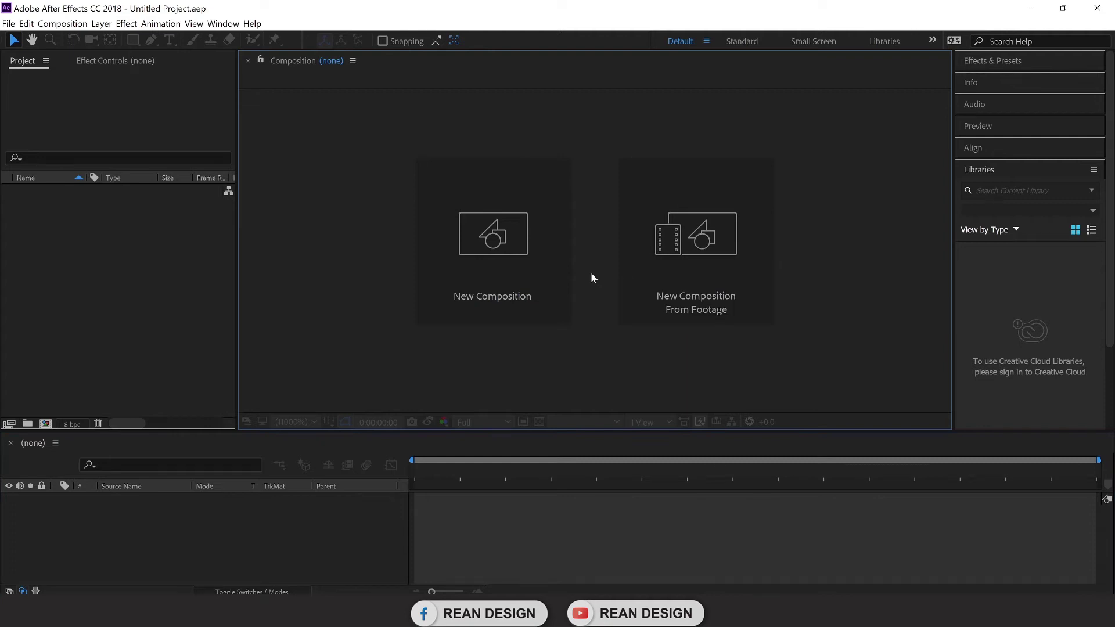
Create a new composition named Comp 1 with the HDTV 1080 25 preset and a duration of 0:04:00:00.
click(520, 248)
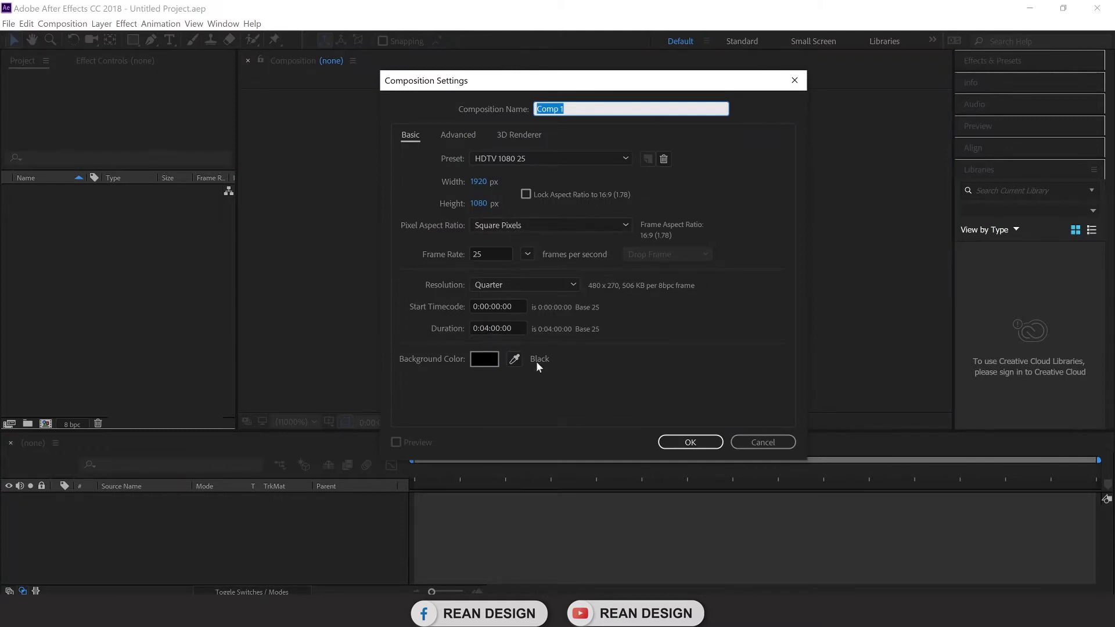
click(697, 442)
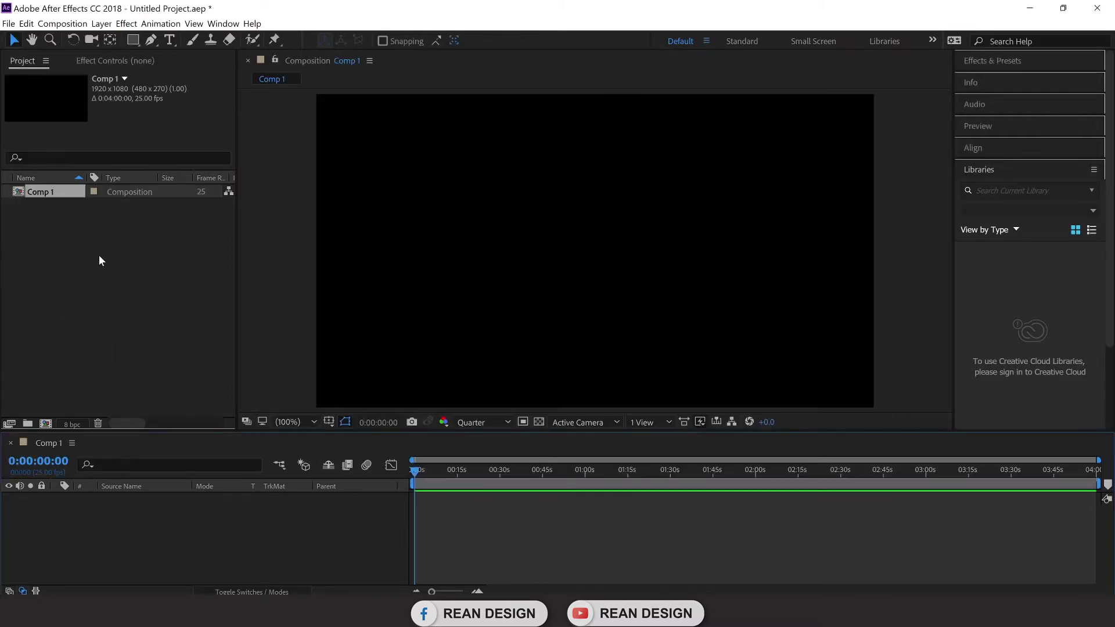
Import the BG image, the colourful video and the Morning Joe - Patiño audio file from the Lesson 02 folder.
double_click(110, 241)
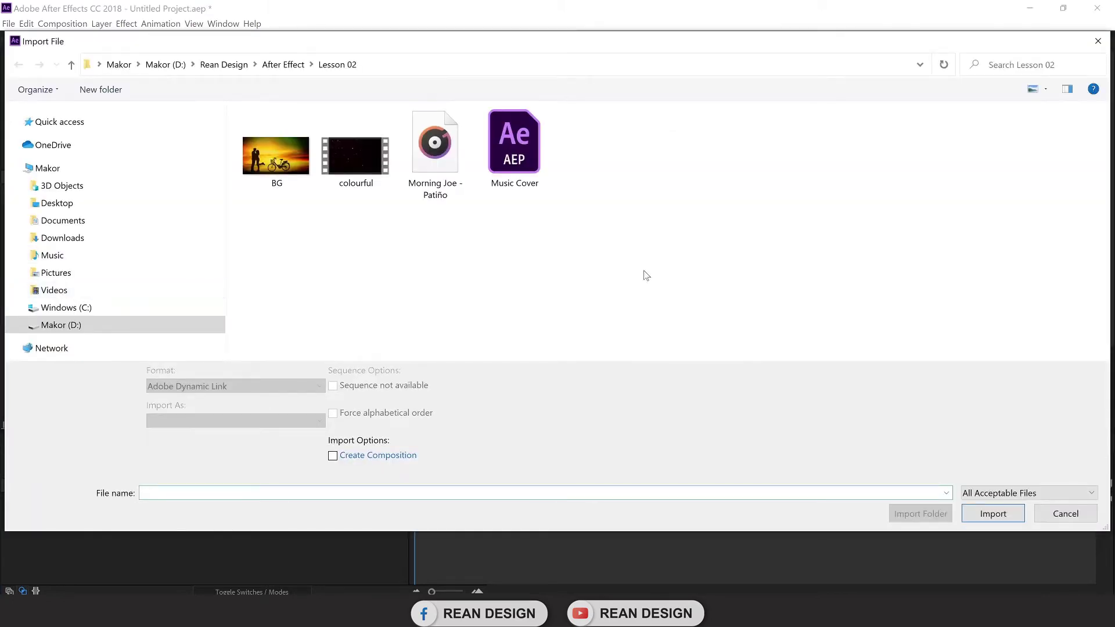
click(277, 156)
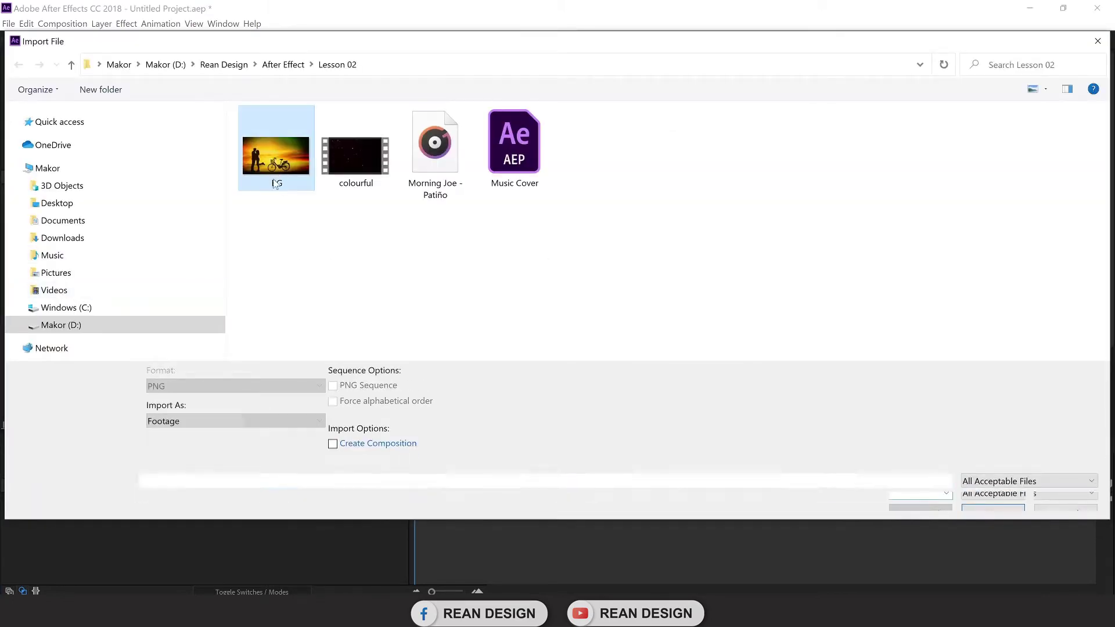
ctrl+click(442, 155)
ctrl+click(356, 152)
click(993, 513)
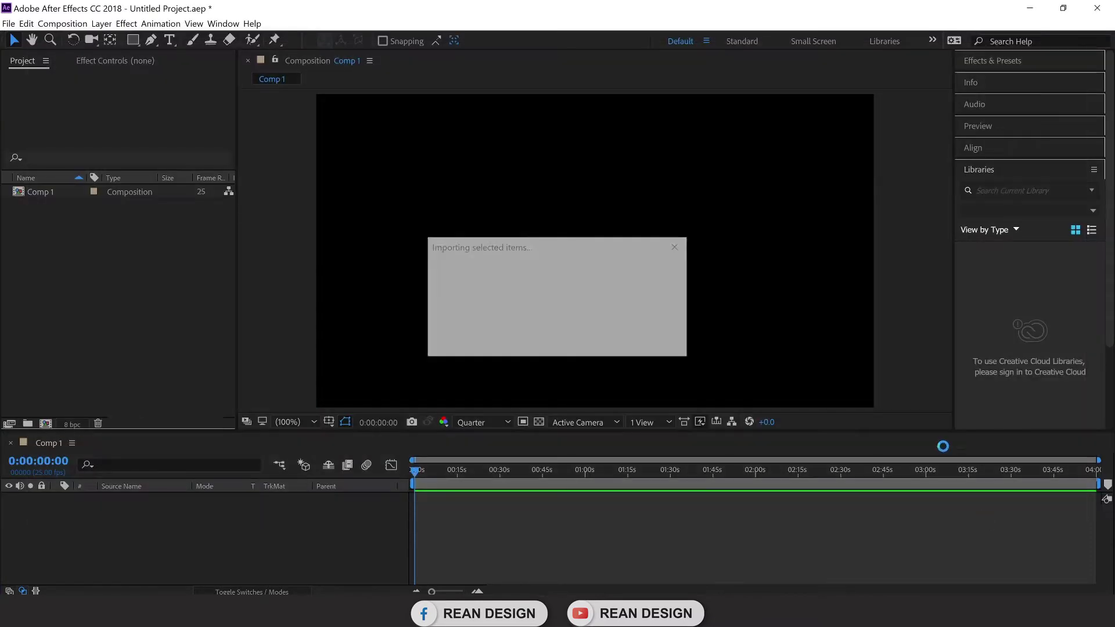
click(120, 285)
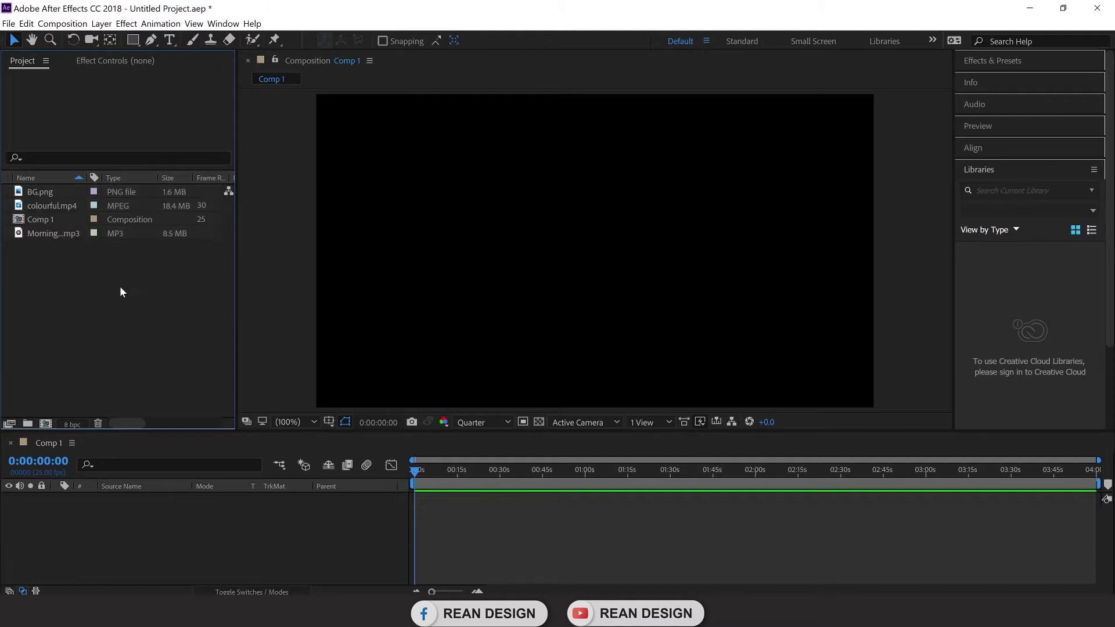
Add BG.png to Comp 1 as a layer and set the composition's preview resolution to Half.
click(45, 192)
drag(45, 192, 107, 525)
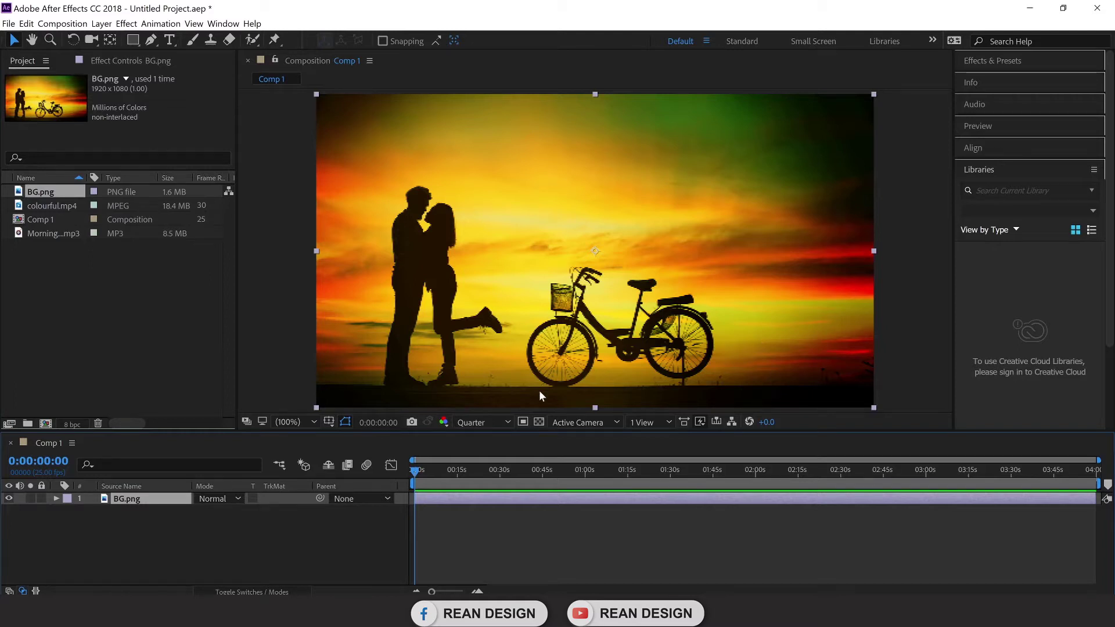
click(498, 424)
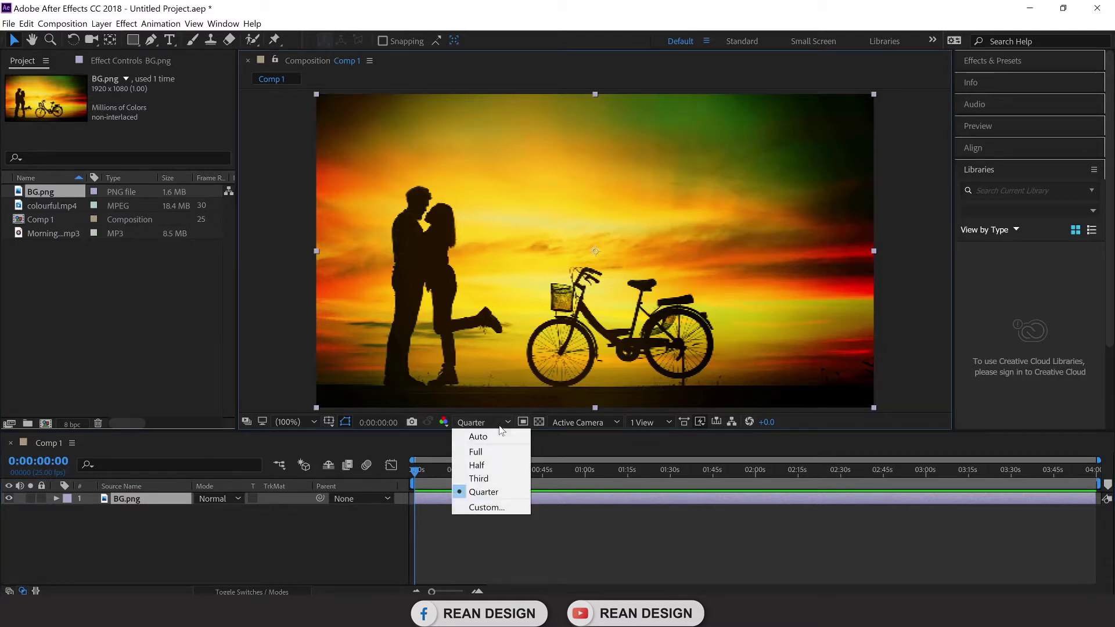
click(488, 466)
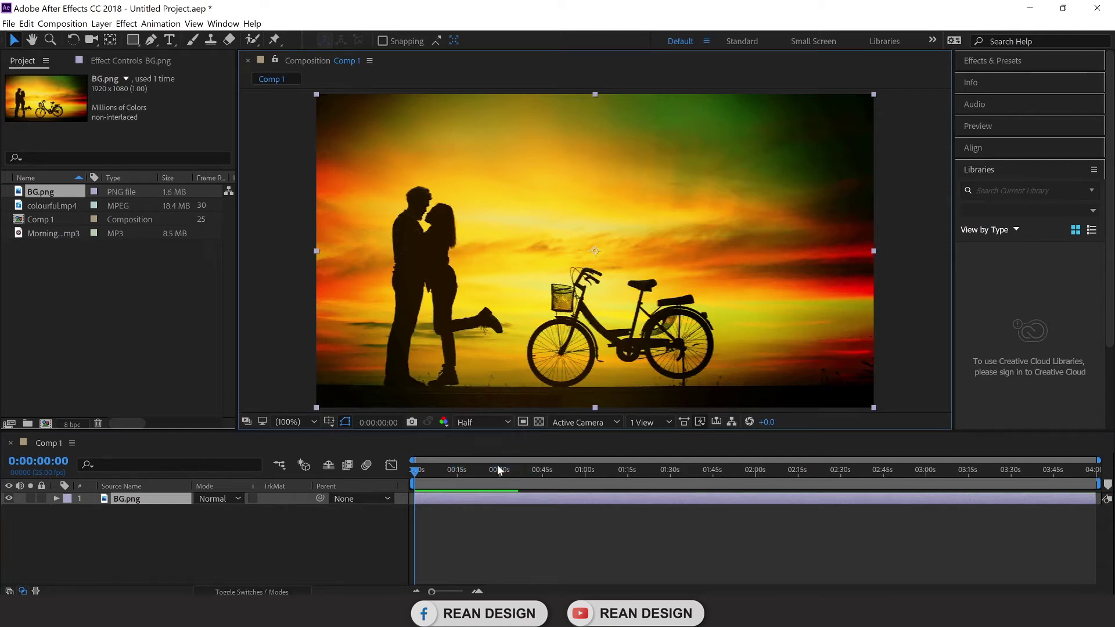
click(931, 308)
drag(416, 467, 344, 489)
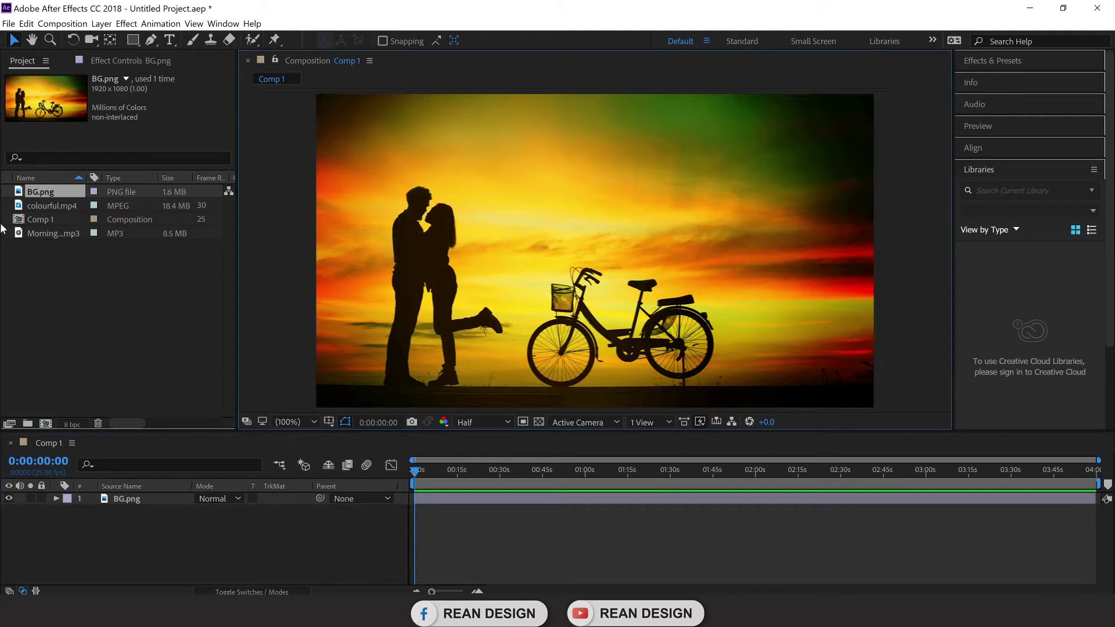
Add the Morning Joe MP3 beneath the BG.png layer, play its opening as a check and return to the composition's start.
click(53, 237)
drag(61, 234, 116, 512)
key(space)
key(space)
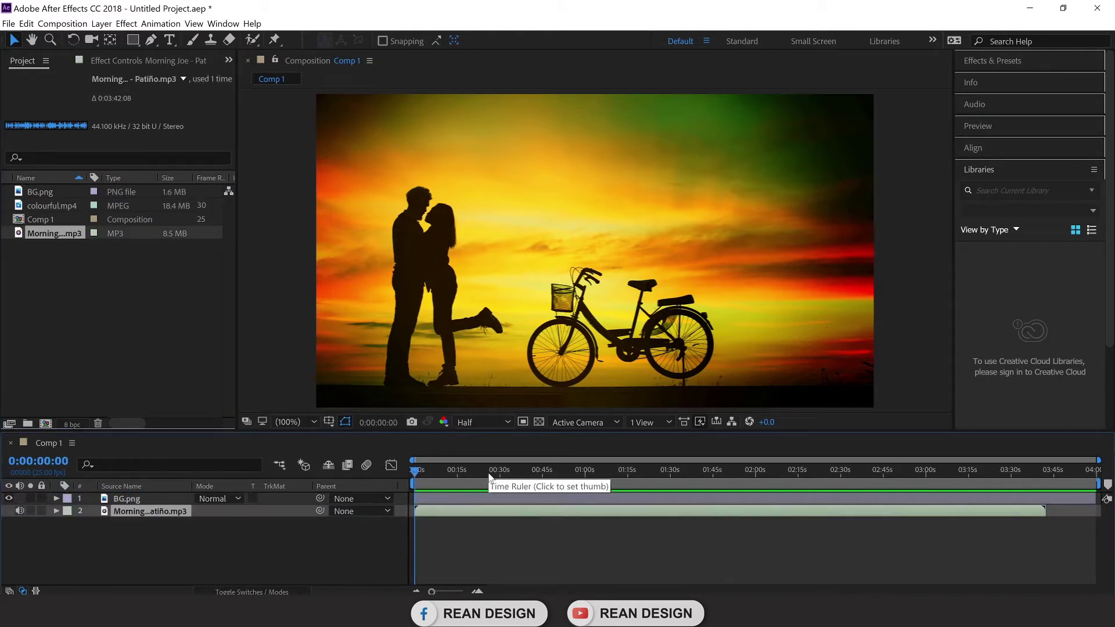
key(space)
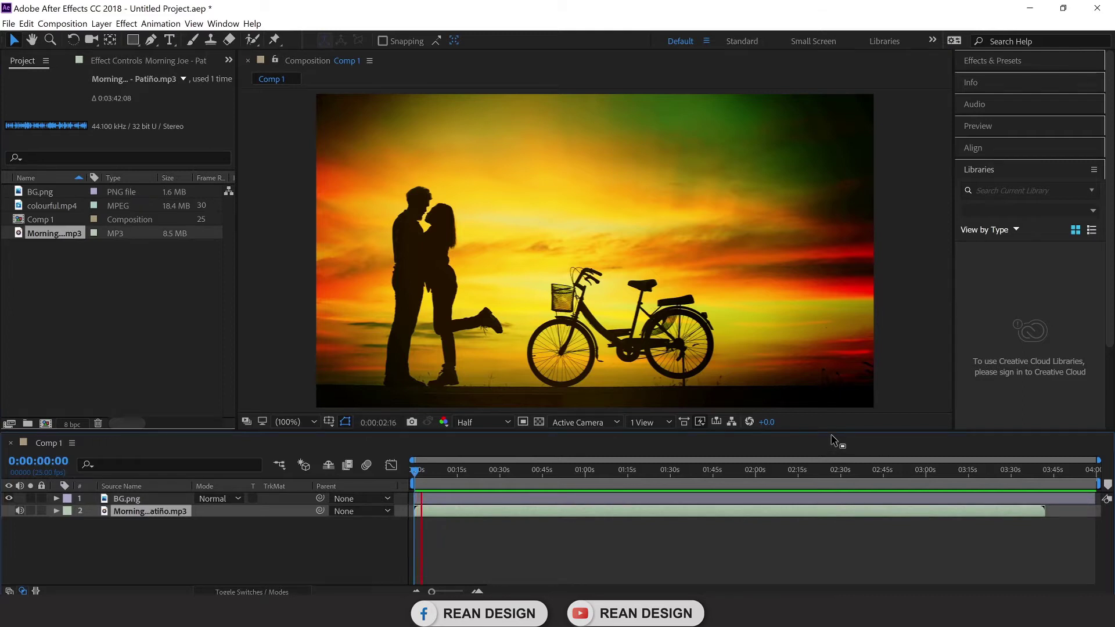
key(space)
drag(429, 472, 414, 472)
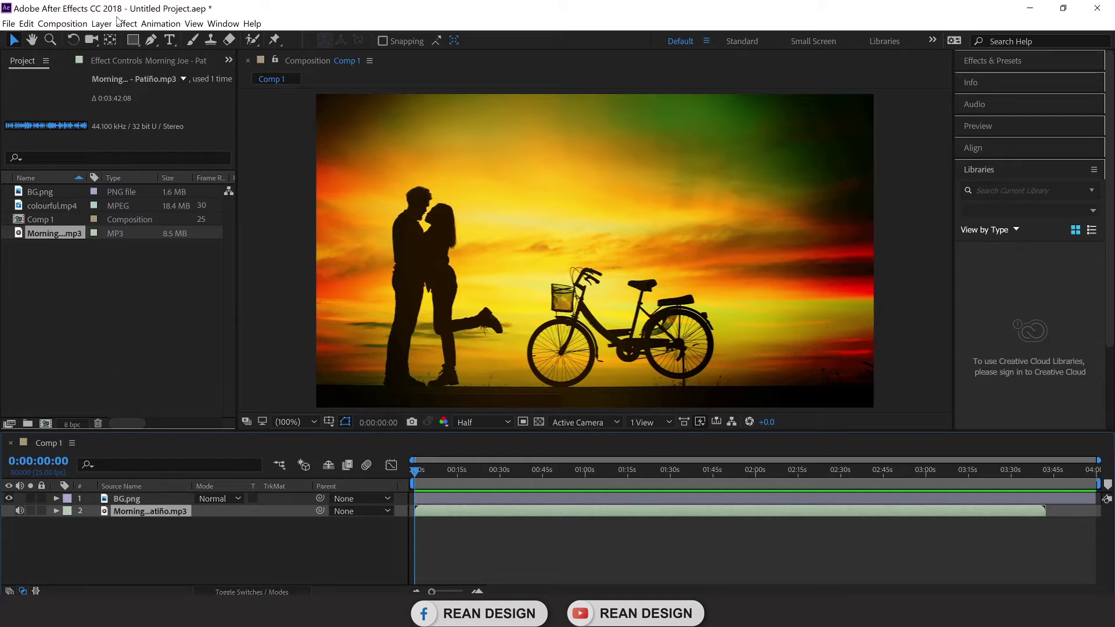
Create a text layer in the upper middle of the frame reading "Mmm", with the Character settings open.
click(171, 41)
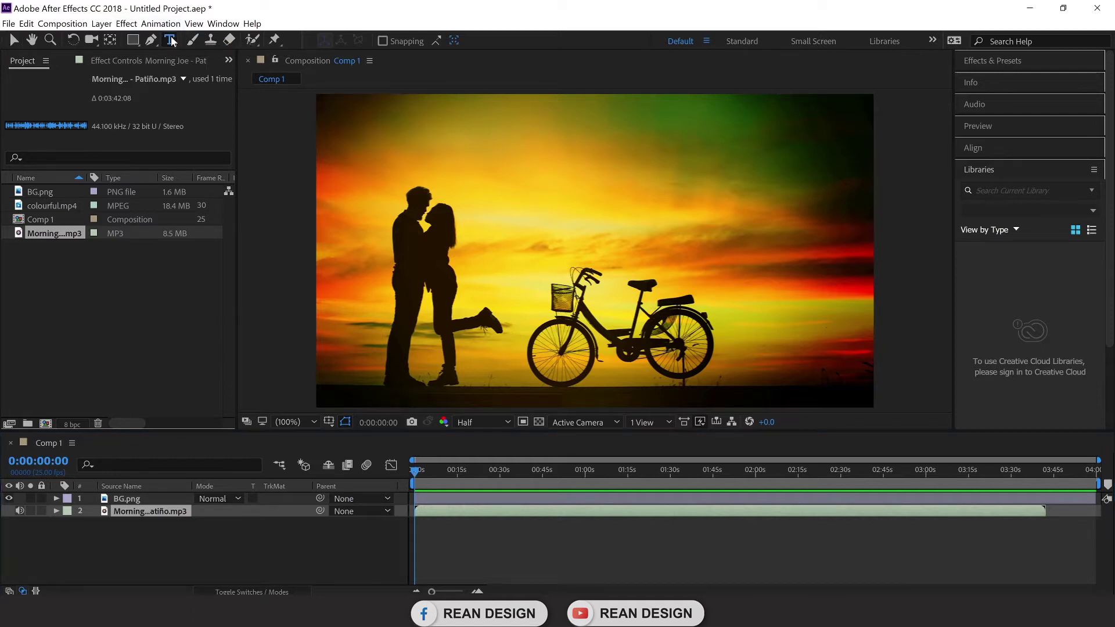
click(594, 158)
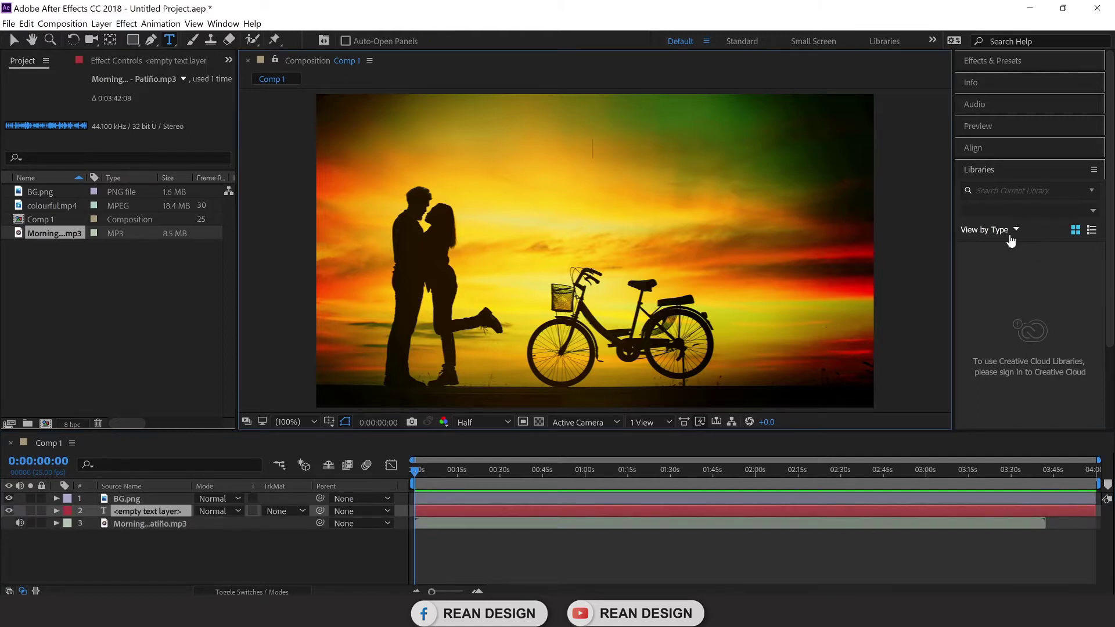
scroll(1077, 229, down, 3)
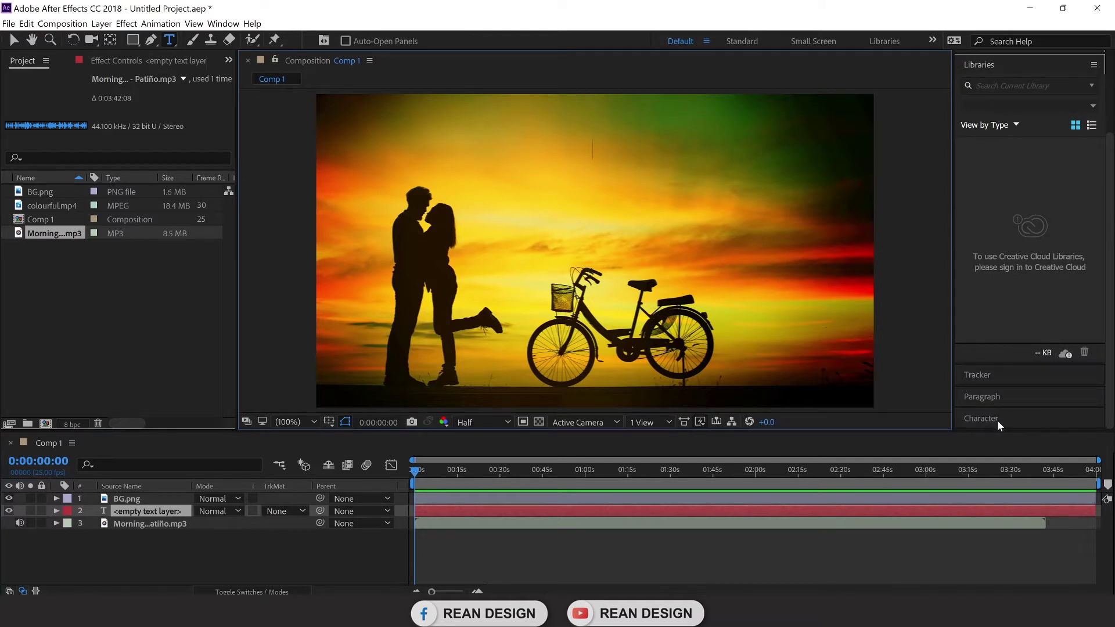
click(997, 420)
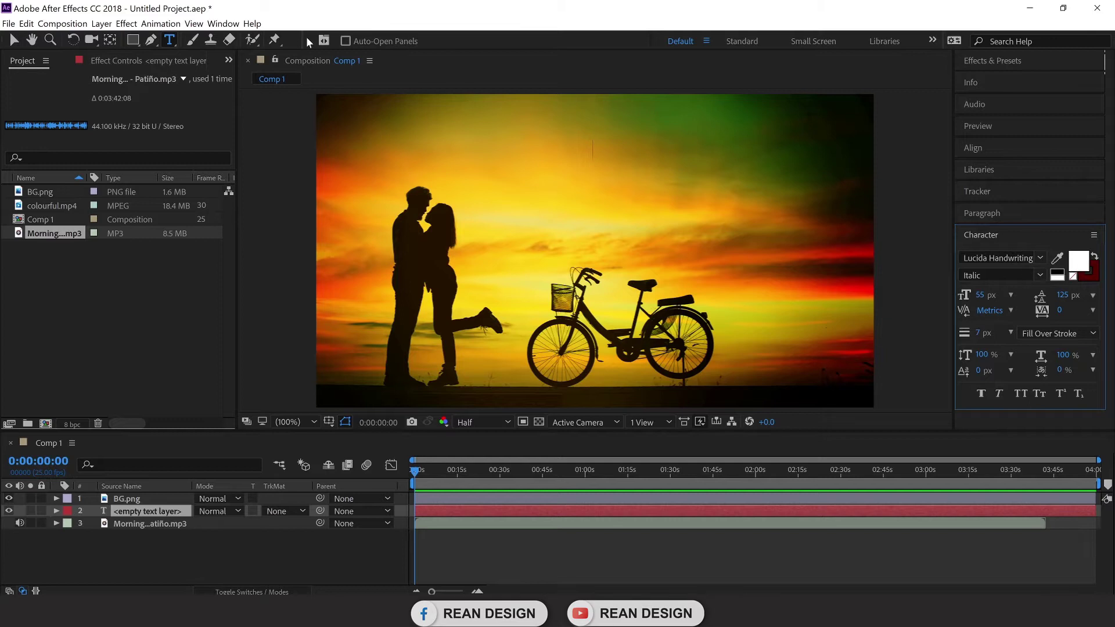
click(225, 24)
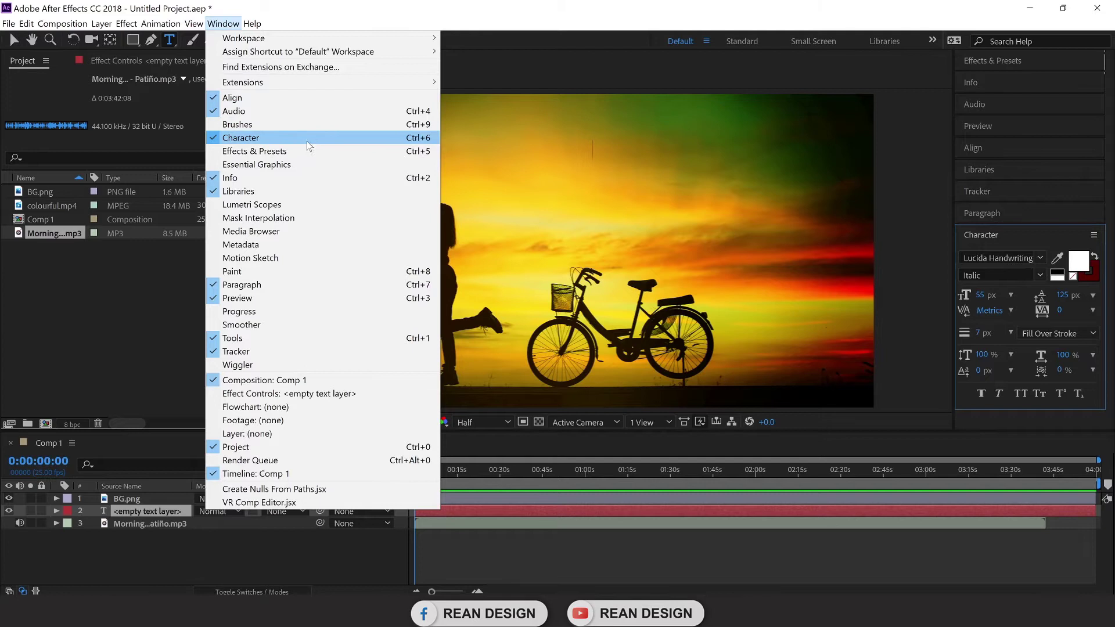
click(744, 161)
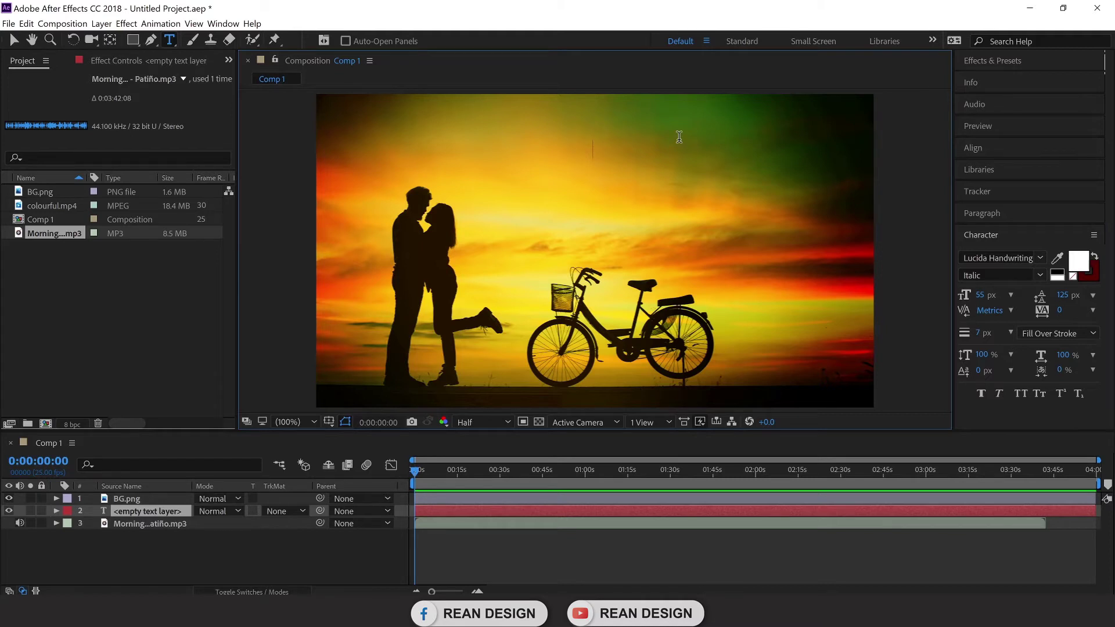
text(M)
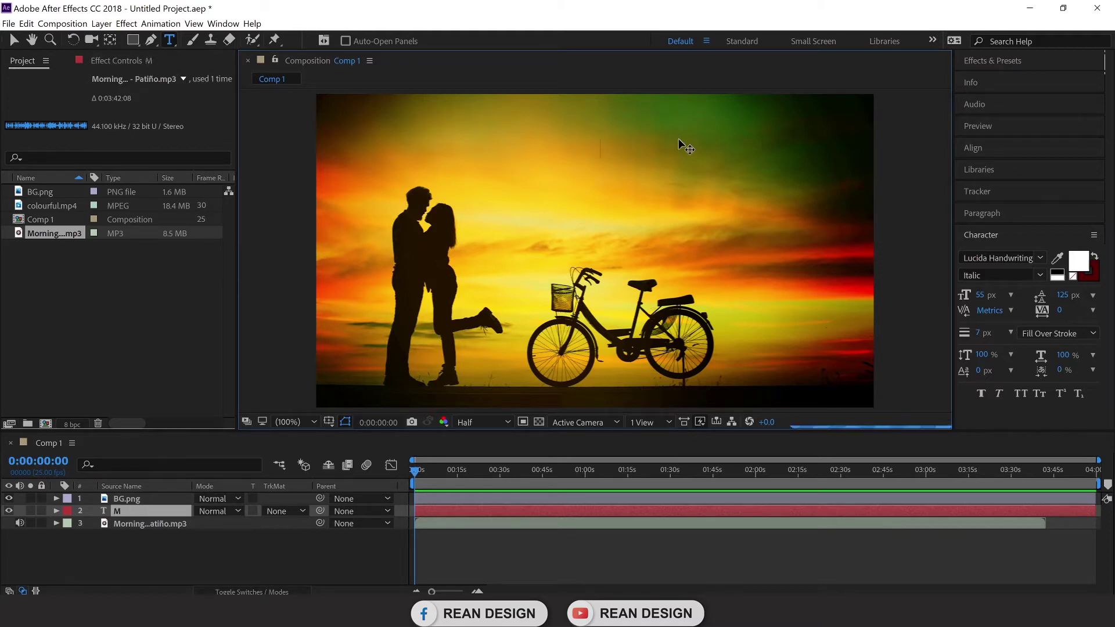
text(mm)
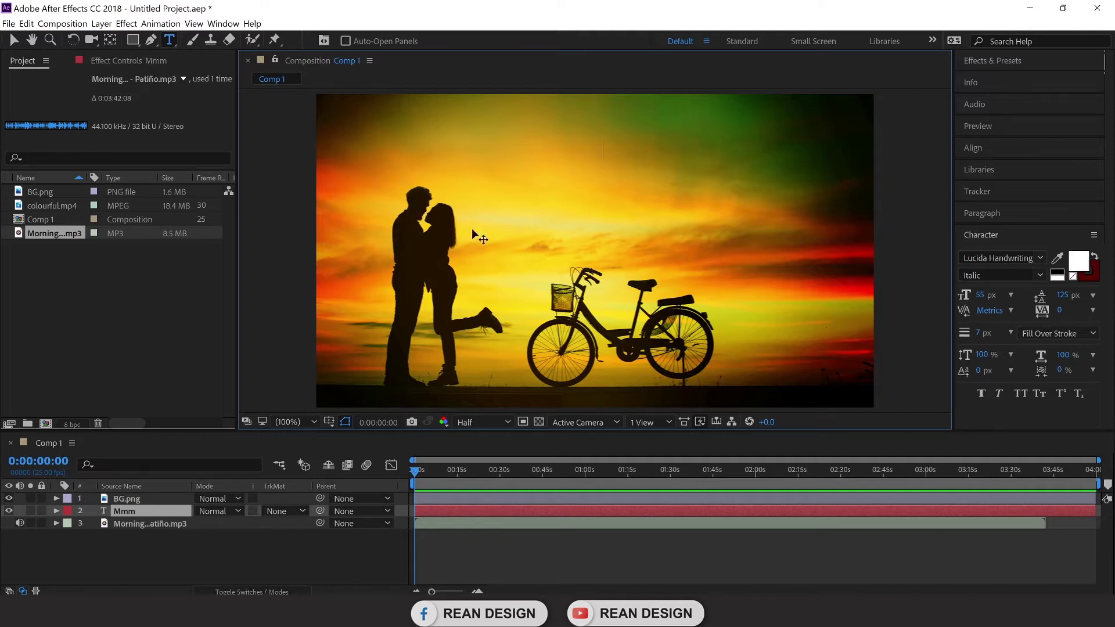
Move the text layer above BG.png in the layer stack and replace its text with "Music Cover".
drag(145, 511, 148, 493)
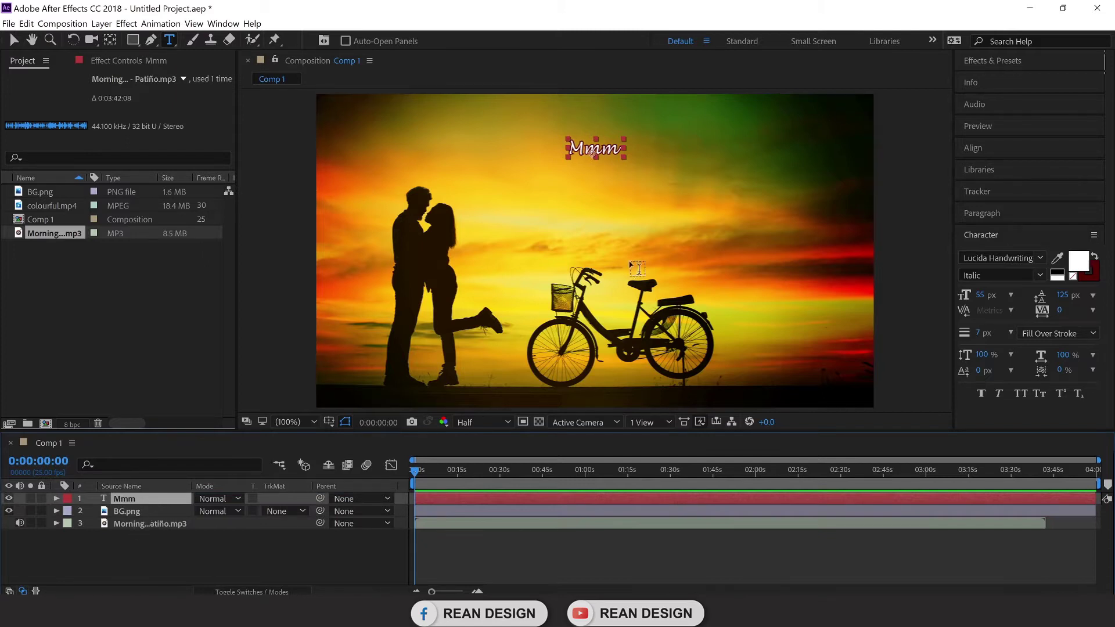
key(ctrl+a)
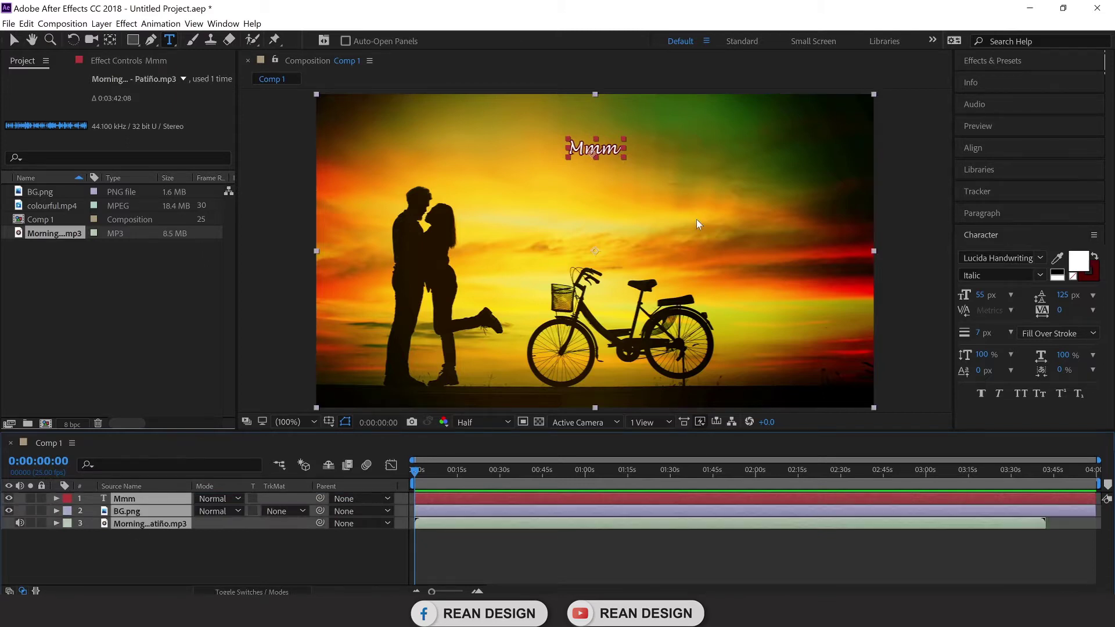
click(208, 544)
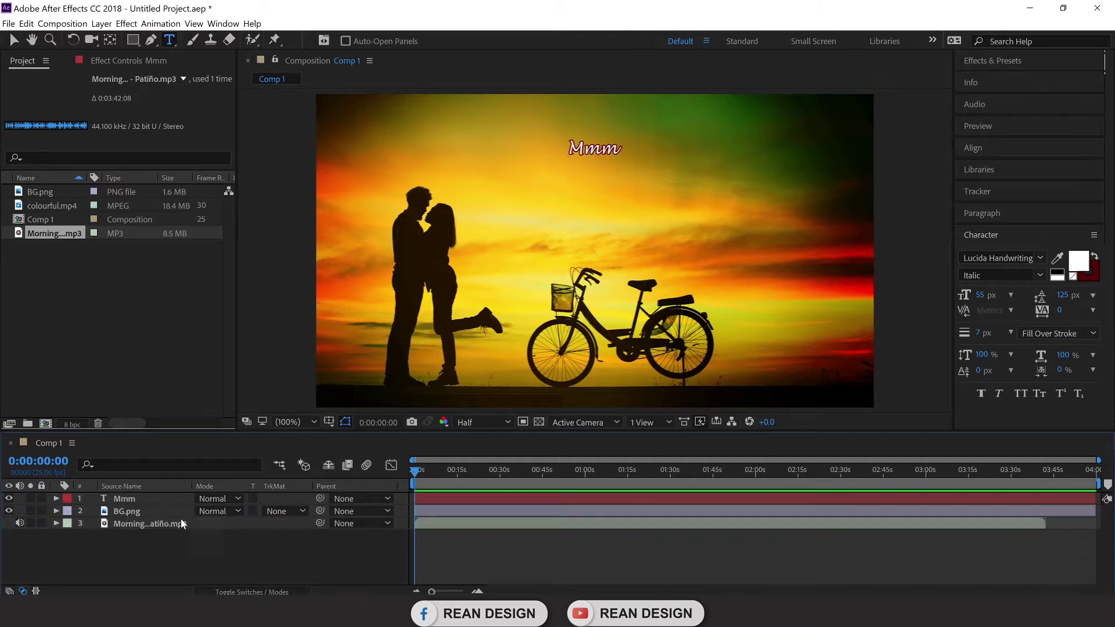
click(171, 497)
text(Music Cover)
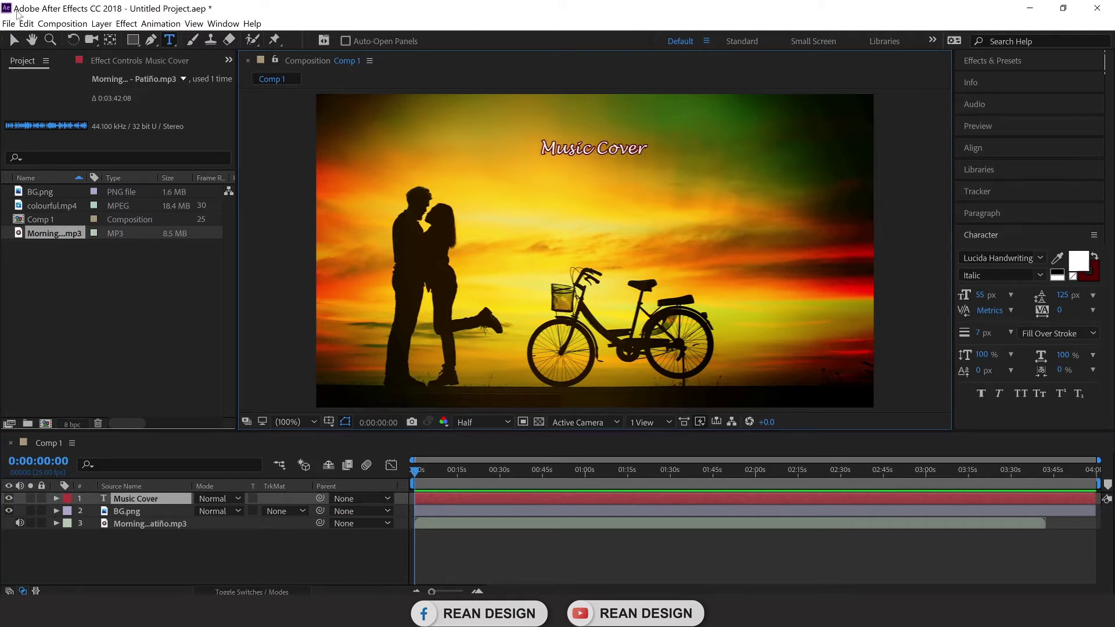
Enlarge the Music Cover title to more than double its size and place it in the sky above the bicycle.
click(14, 40)
drag(650, 157, 754, 145)
drag(686, 151, 738, 151)
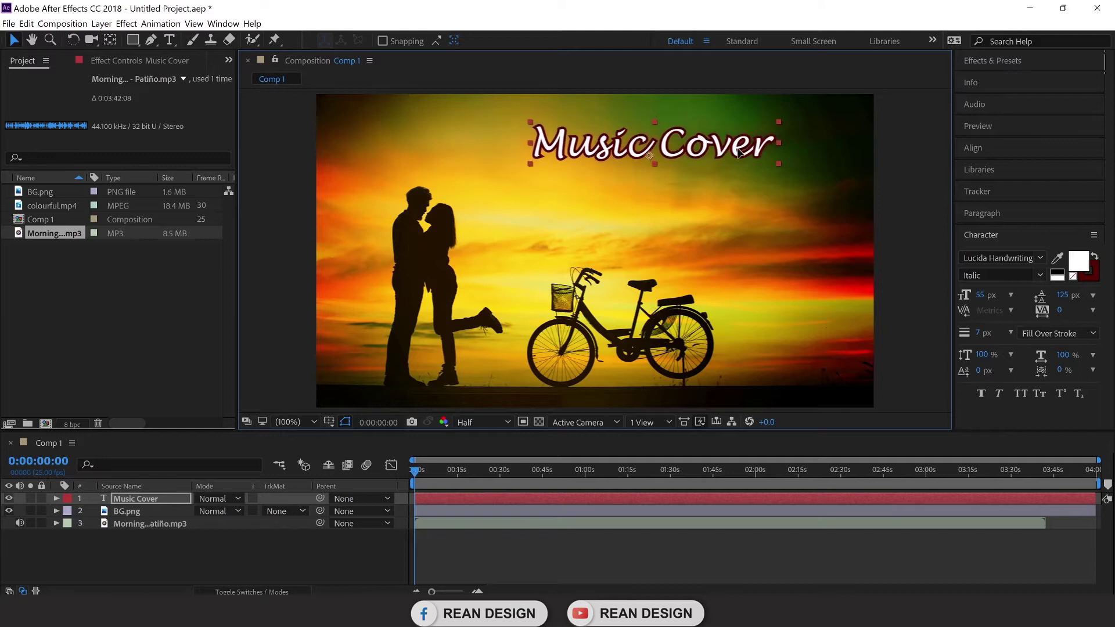
click(504, 539)
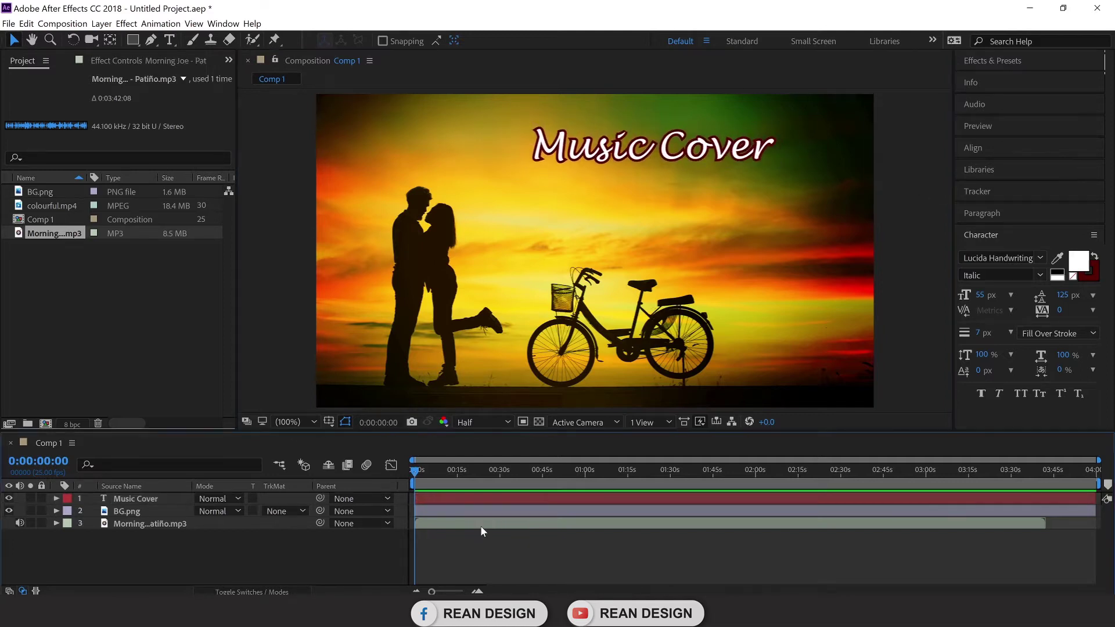
Scrub the timeline to 0:00:15:02 and move the Music Cover title slightly lower in the sky.
click(481, 525)
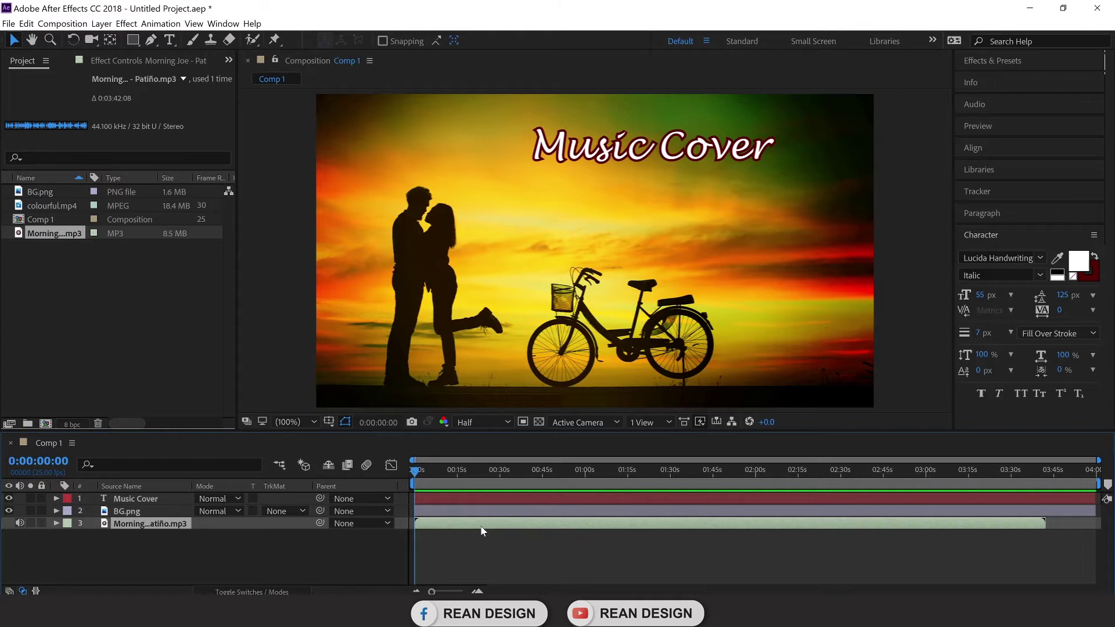
drag(415, 473, 436, 486)
click(671, 158)
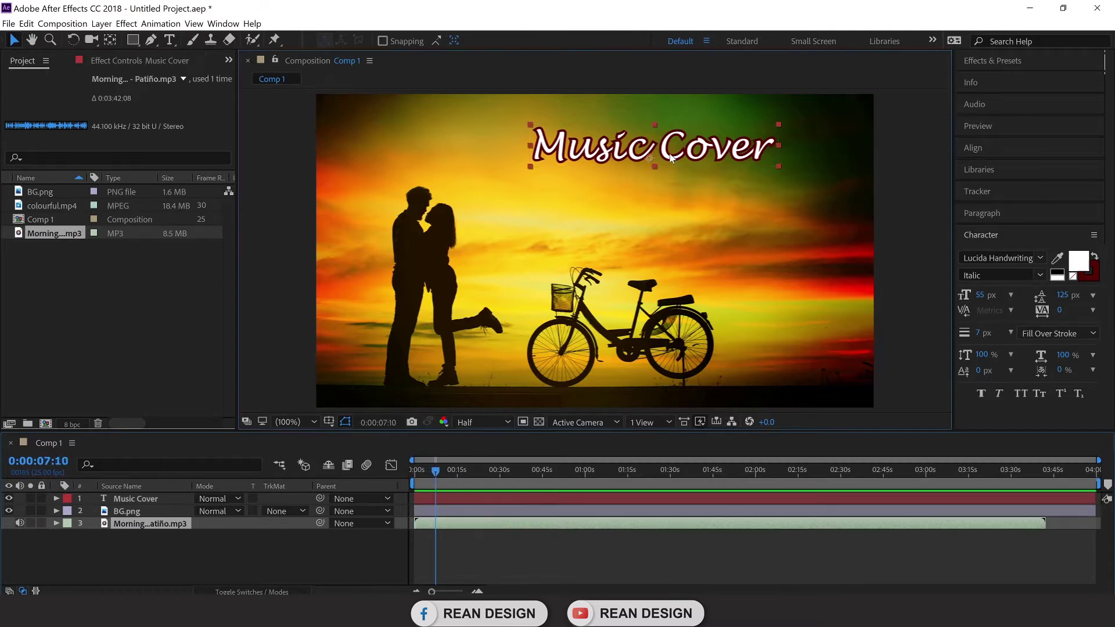
drag(435, 472, 406, 472)
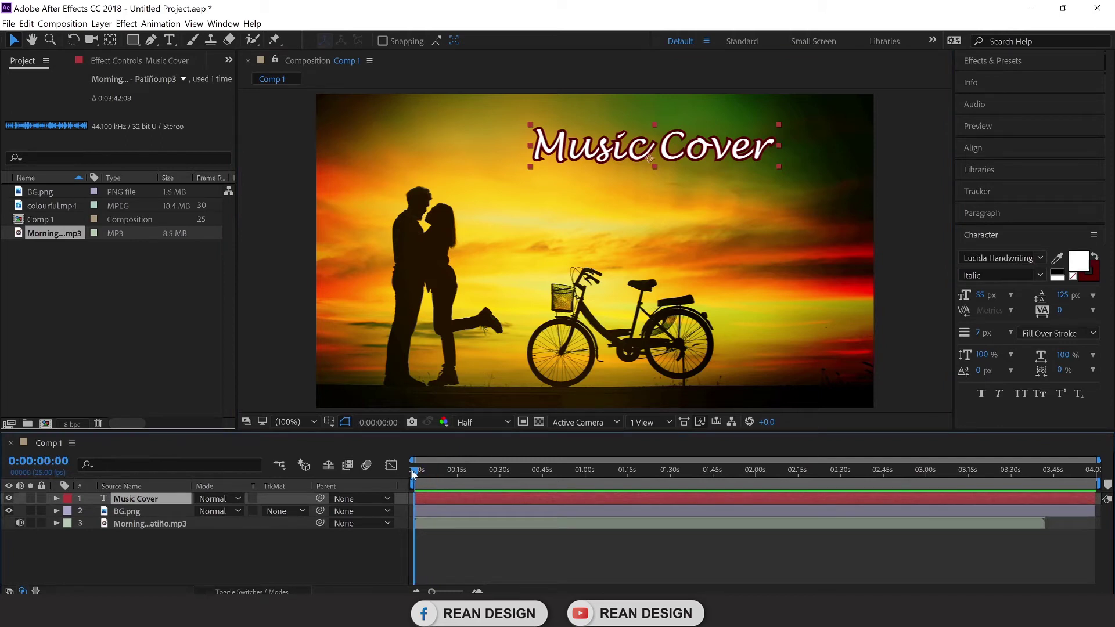
drag(410, 469, 456, 480)
click(904, 229)
click(632, 164)
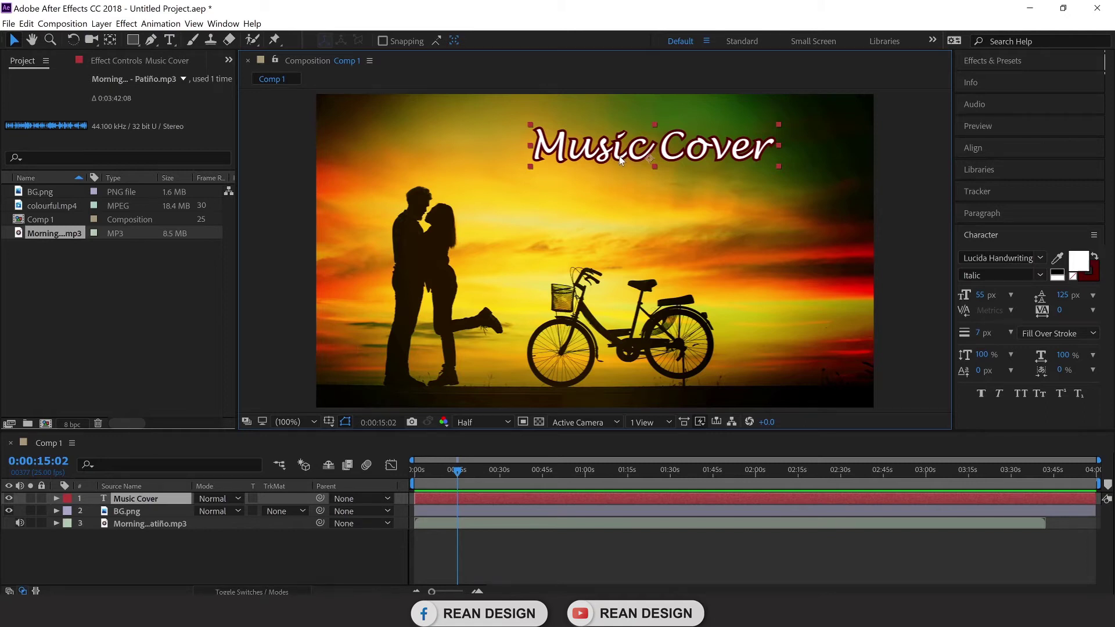
drag(620, 163, 616, 192)
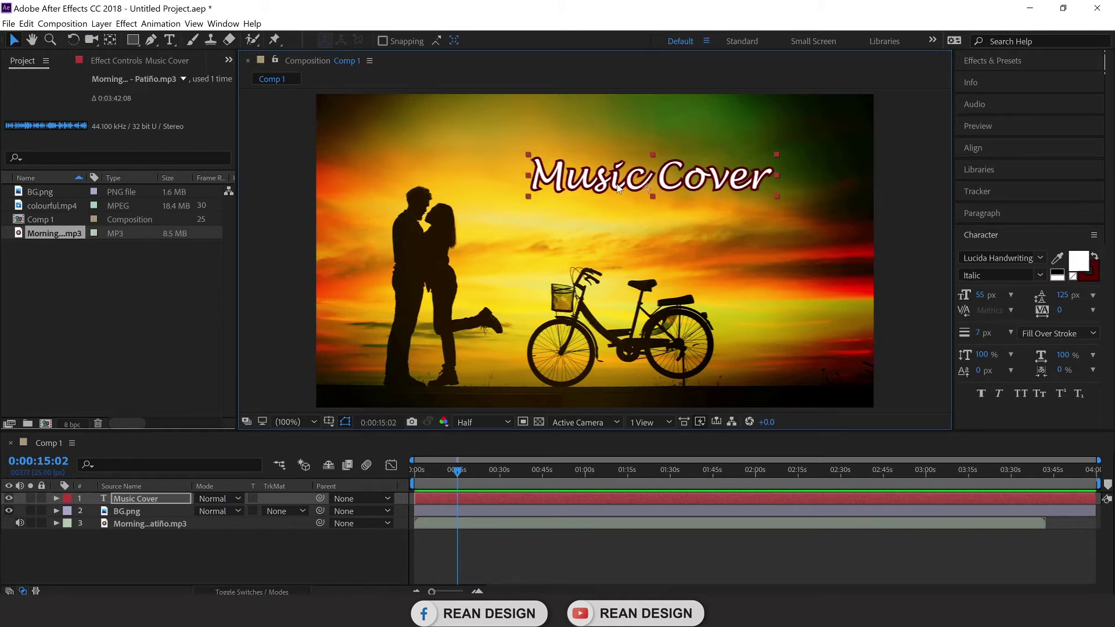
Undo the last title move, duplicate the Music Cover layer and place the copy just below the original title.
key(ctrl+z)
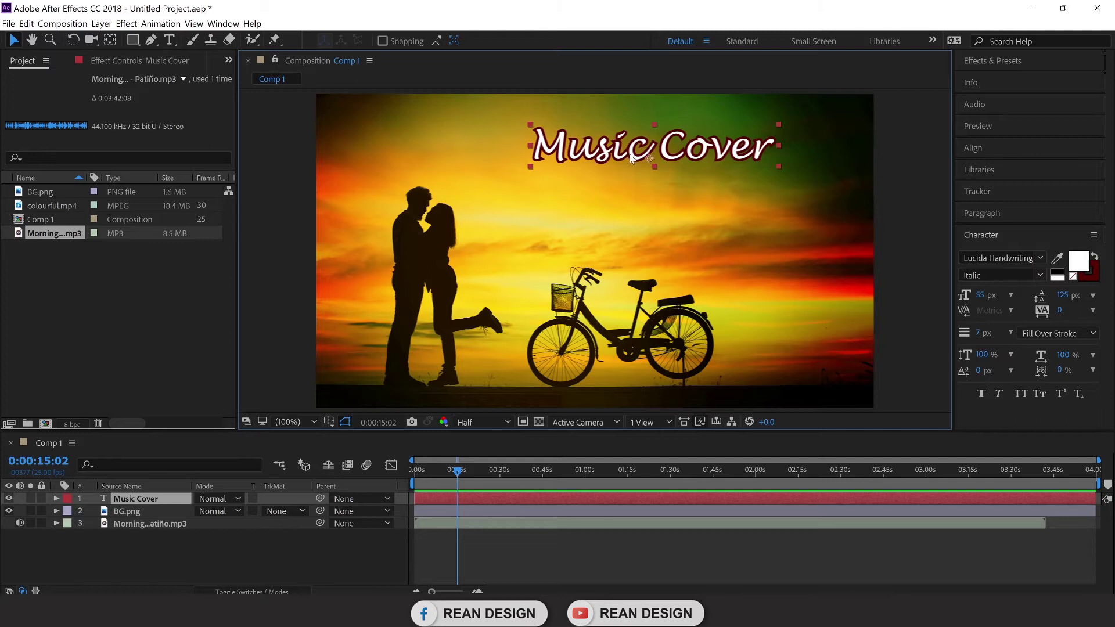
key(ctrl+d)
drag(635, 162, 577, 211)
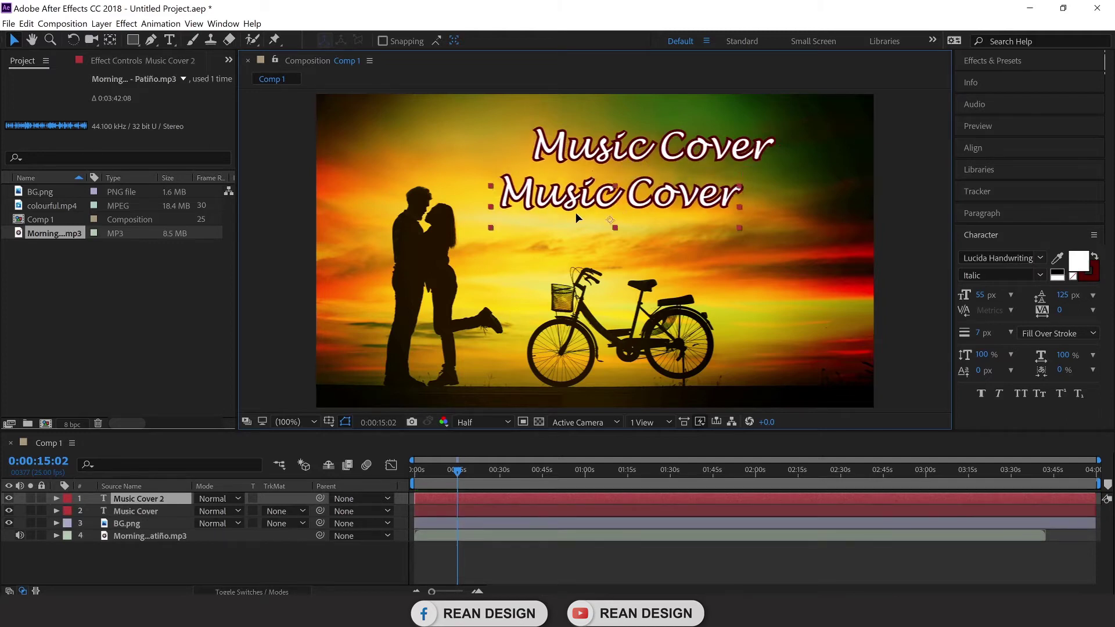
Set the fill colour of the duplicated Music Cover title to light green (69E389).
click(1021, 256)
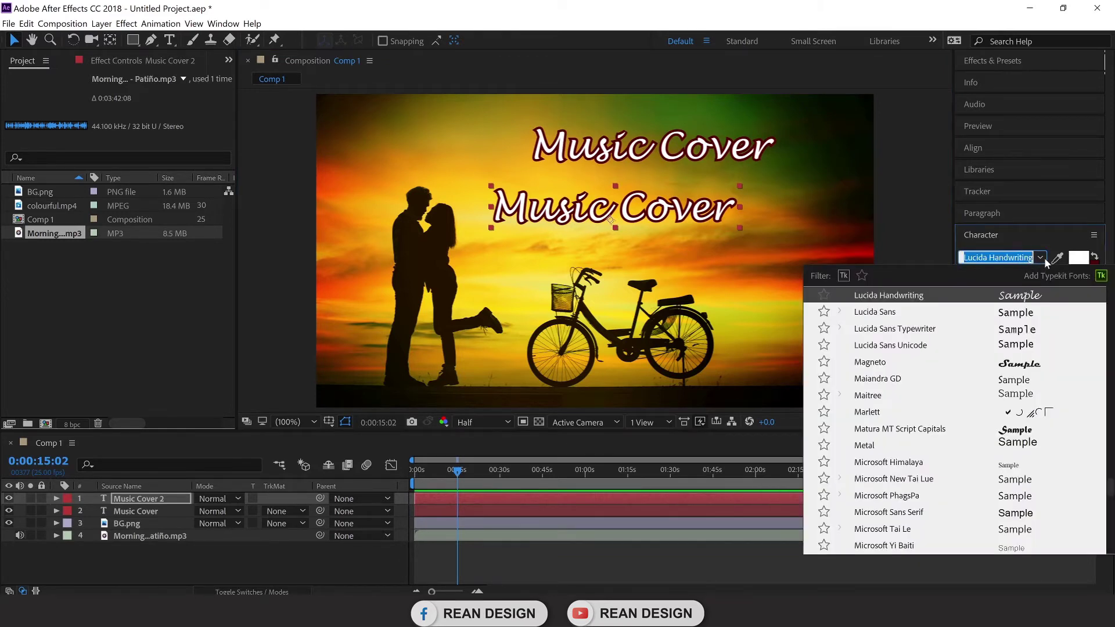
click(1072, 236)
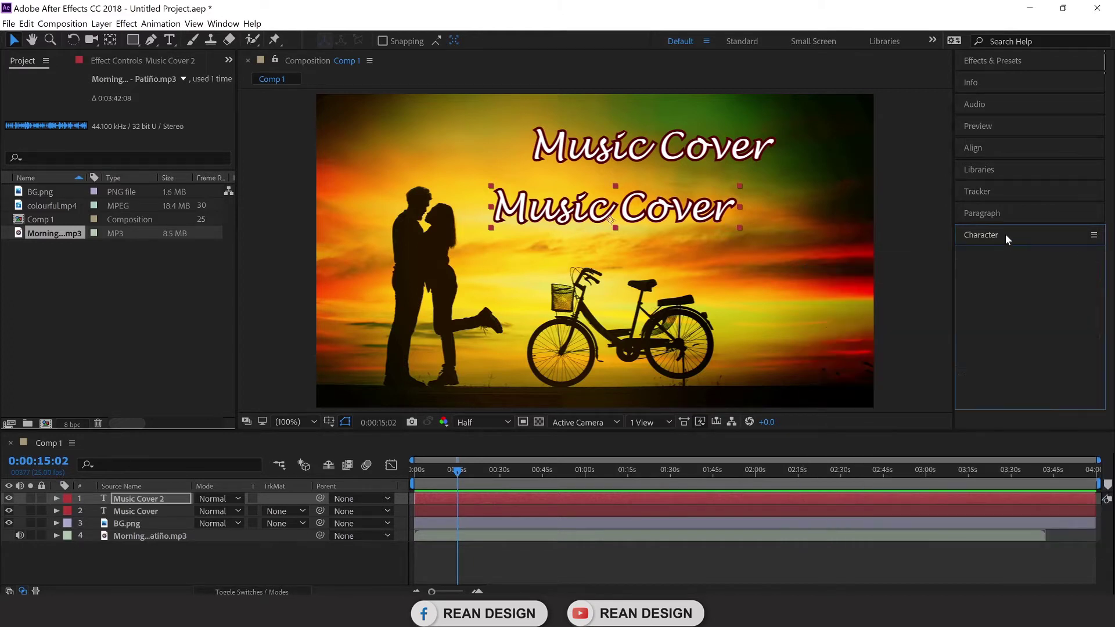
click(1006, 234)
click(1075, 266)
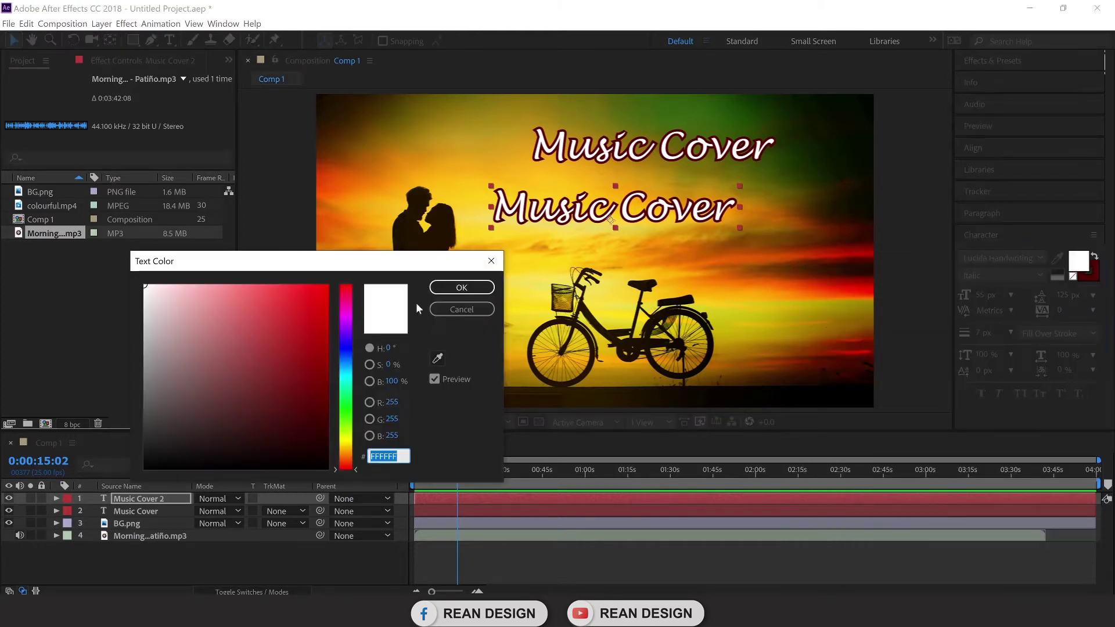
drag(349, 380, 346, 400)
mouse_move(307, 343)
mouse_down()
mouse_move(317, 300)
mouse_move(314, 351)
mouse_move(243, 305)
mouse_up()
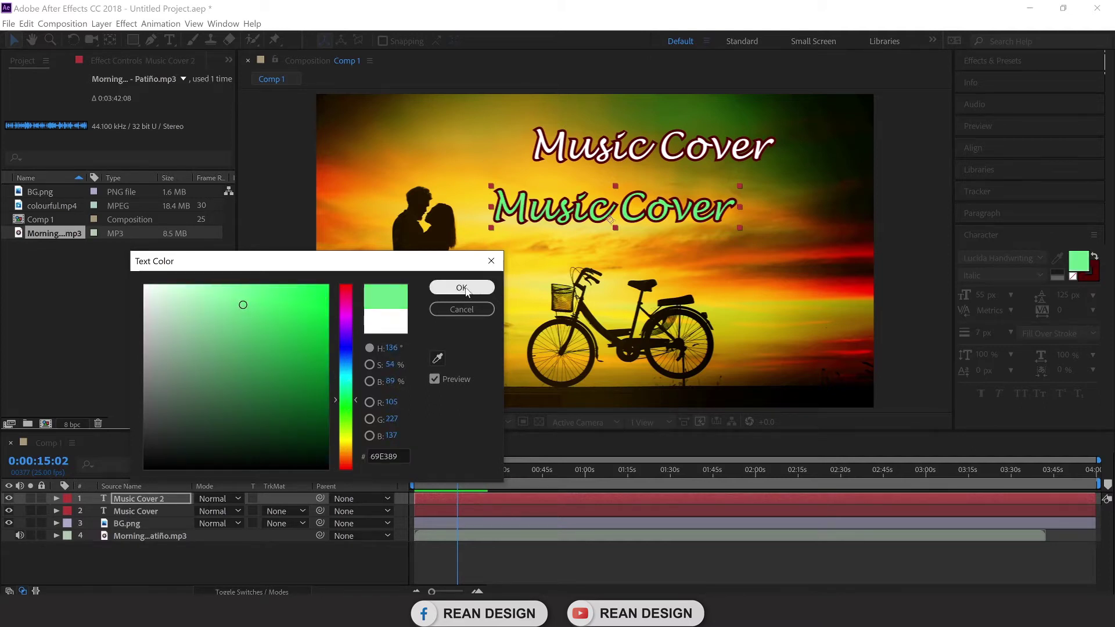
click(487, 288)
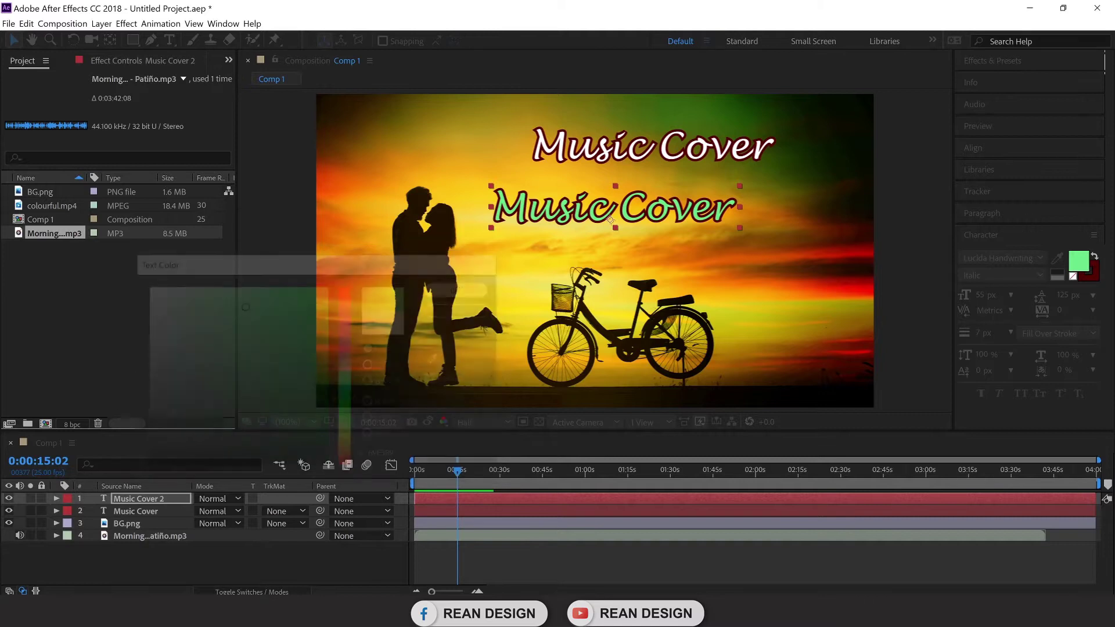
Give the duplicated title a white stroke 4 px wide and reduce its font size to 46 px.
click(1097, 276)
drag(206, 307, 145, 285)
click(462, 287)
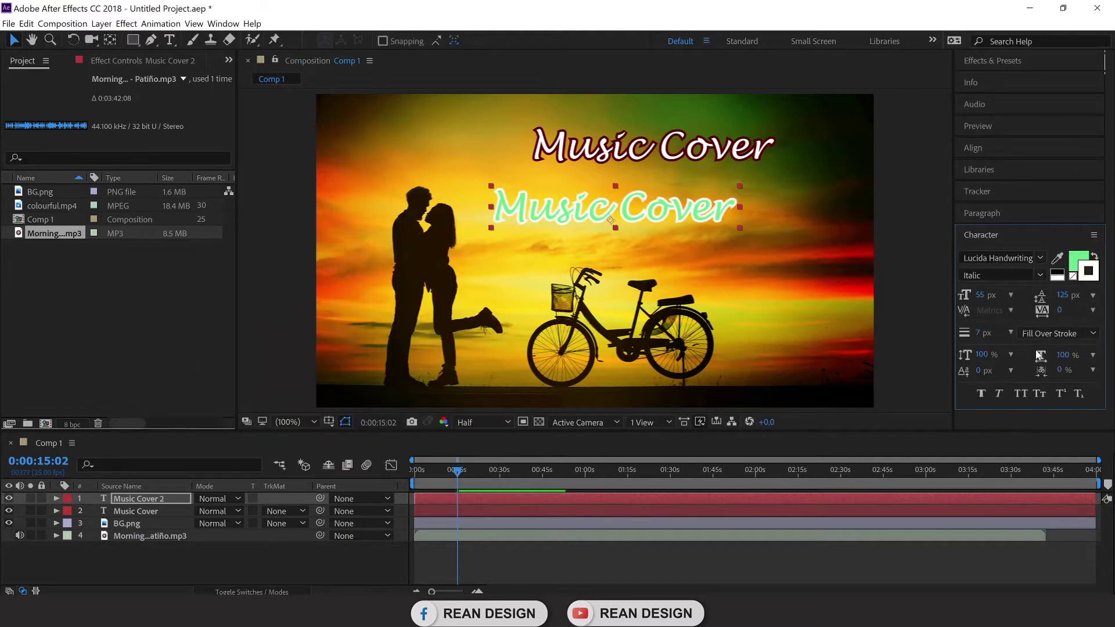
mouse_move(991, 335)
mouse_down()
mouse_move(1000, 336)
mouse_move(979, 338)
mouse_move(996, 326)
mouse_move(982, 296)
mouse_up()
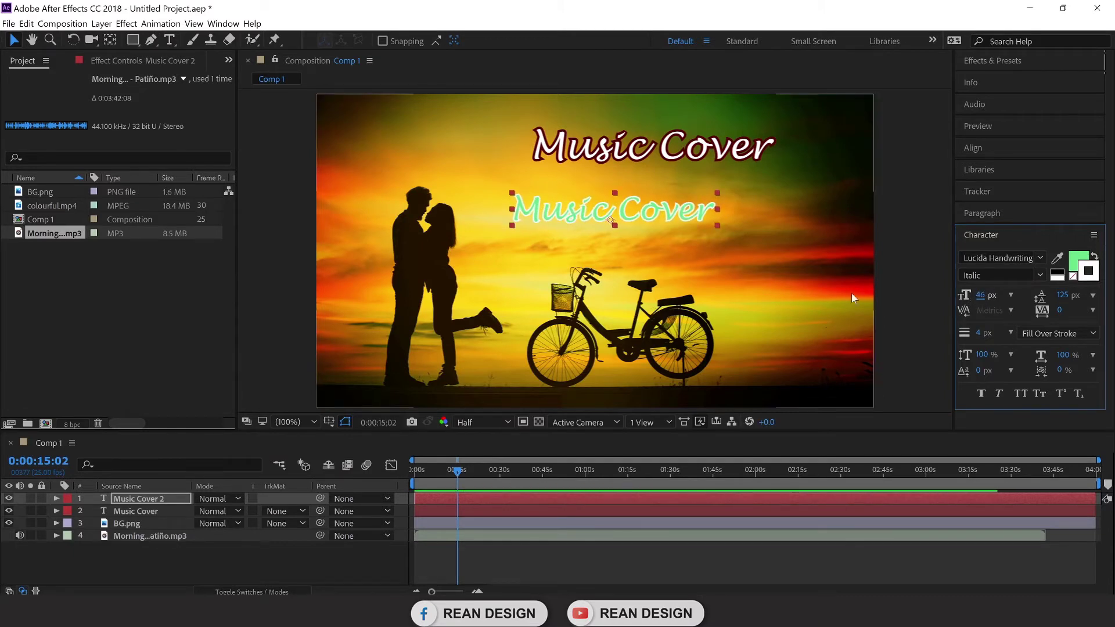
Try Stroke Over Fill with a 2 px stroke on the duplicated title, and return it to Fill Over Stroke.
click(1076, 336)
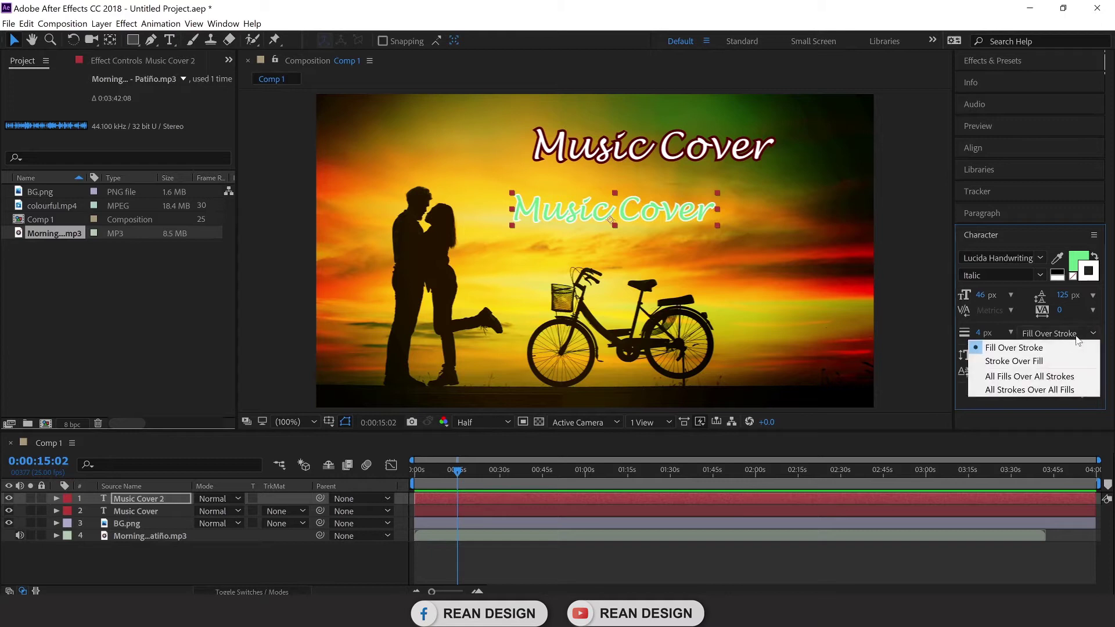
click(1053, 362)
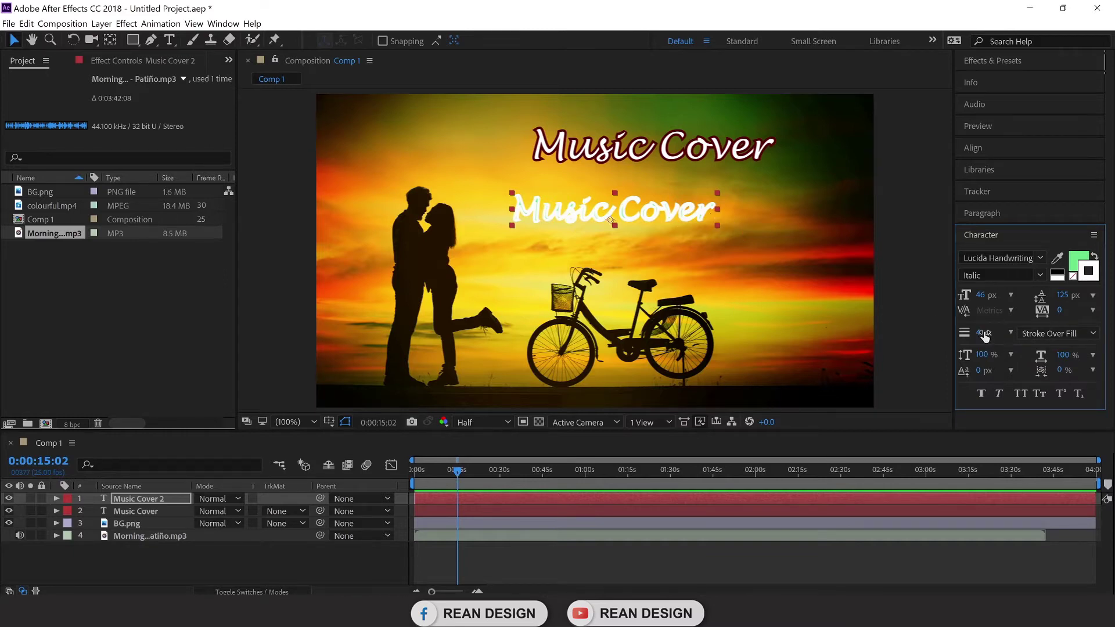
drag(983, 333, 969, 333)
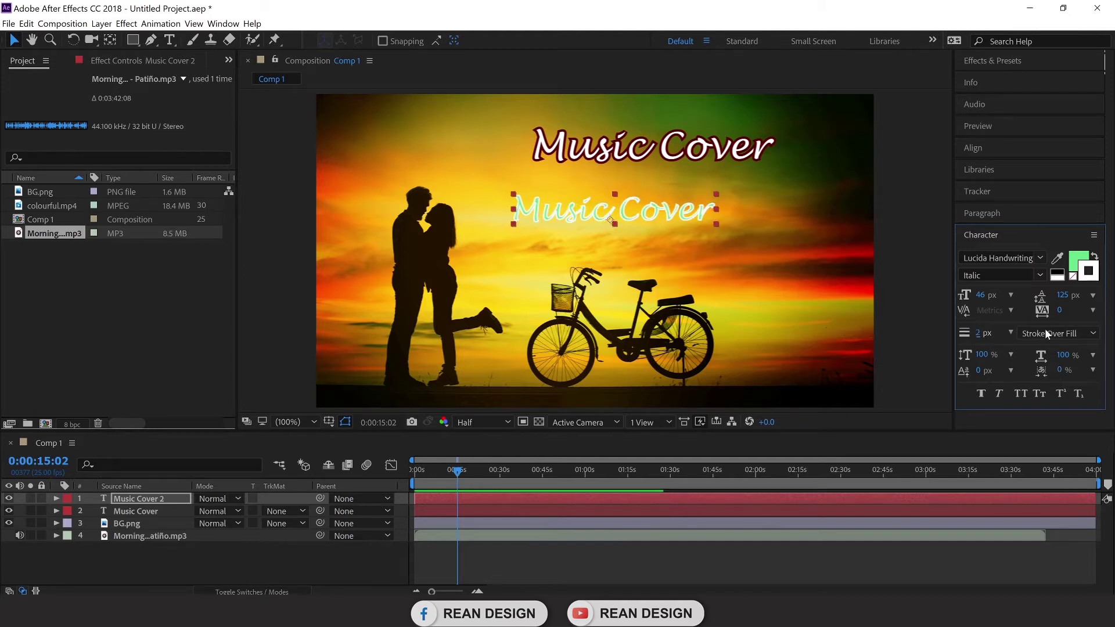
click(1073, 334)
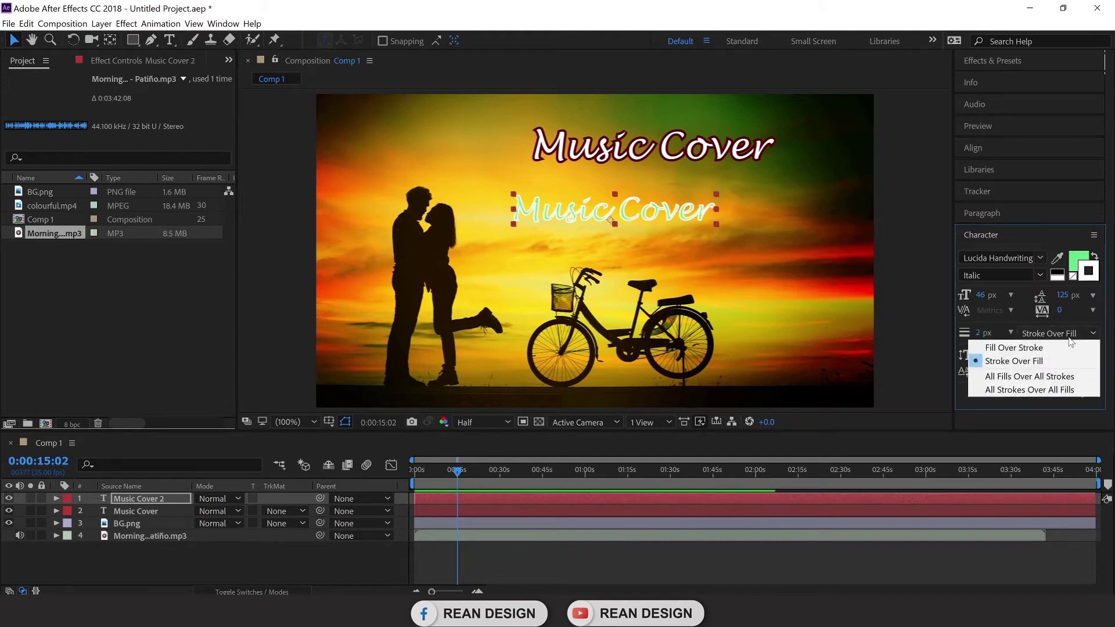
click(1023, 348)
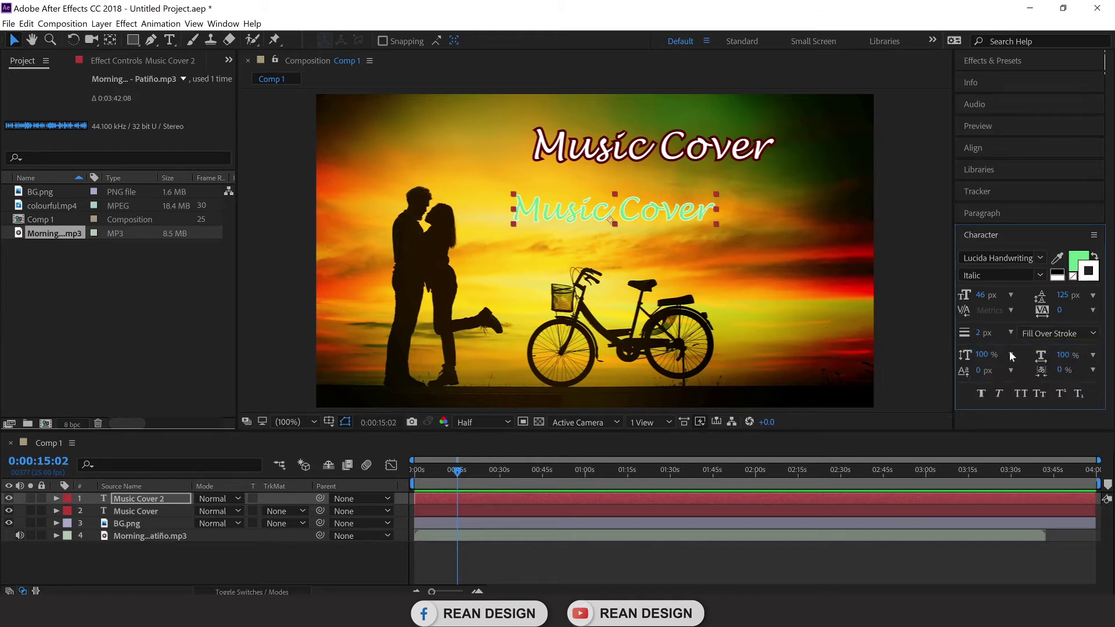
Swap the duplicated title's fill and stroke colours and give it an 8 px stroke in dark green (023E12).
mouse_move(978, 342)
mouse_down()
mouse_move(991, 342)
mouse_move(965, 342)
mouse_move(994, 334)
mouse_up()
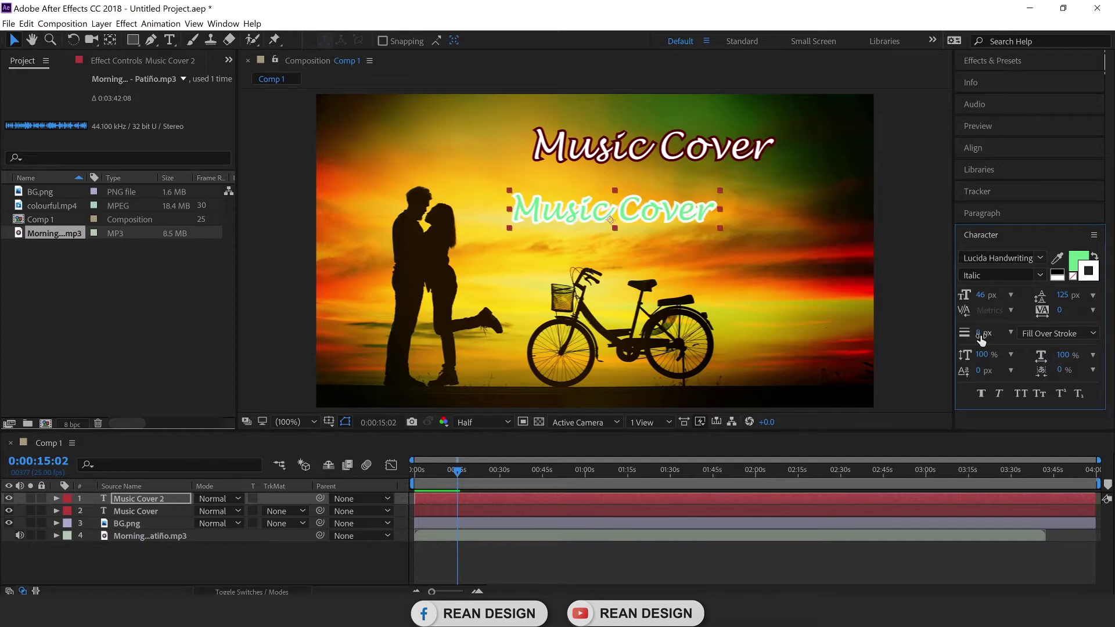
click(1092, 258)
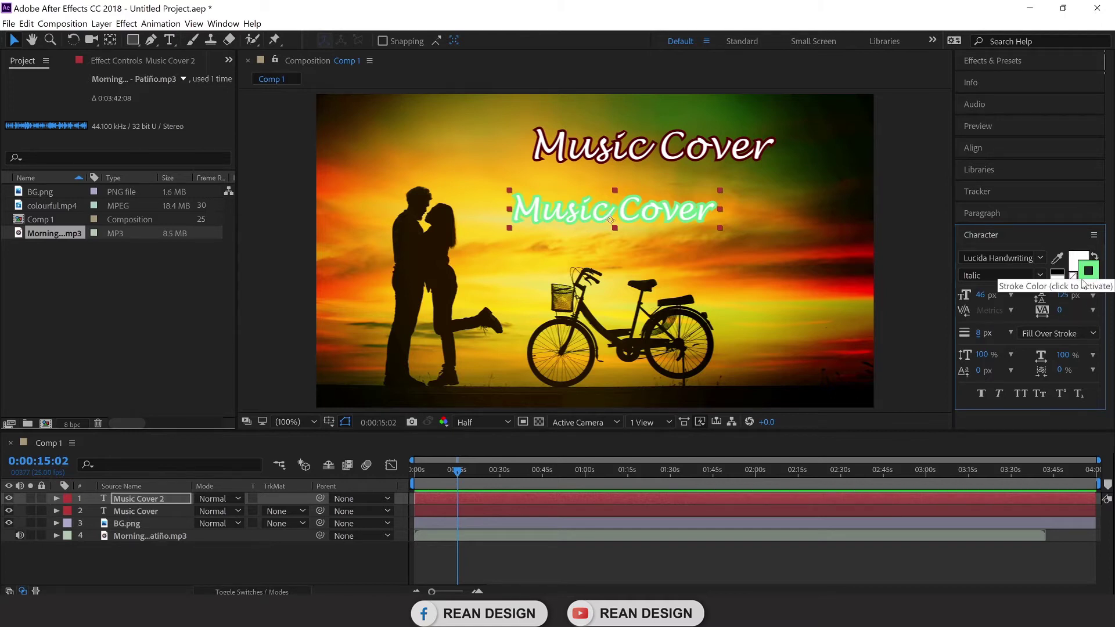
click(1097, 281)
click(1089, 271)
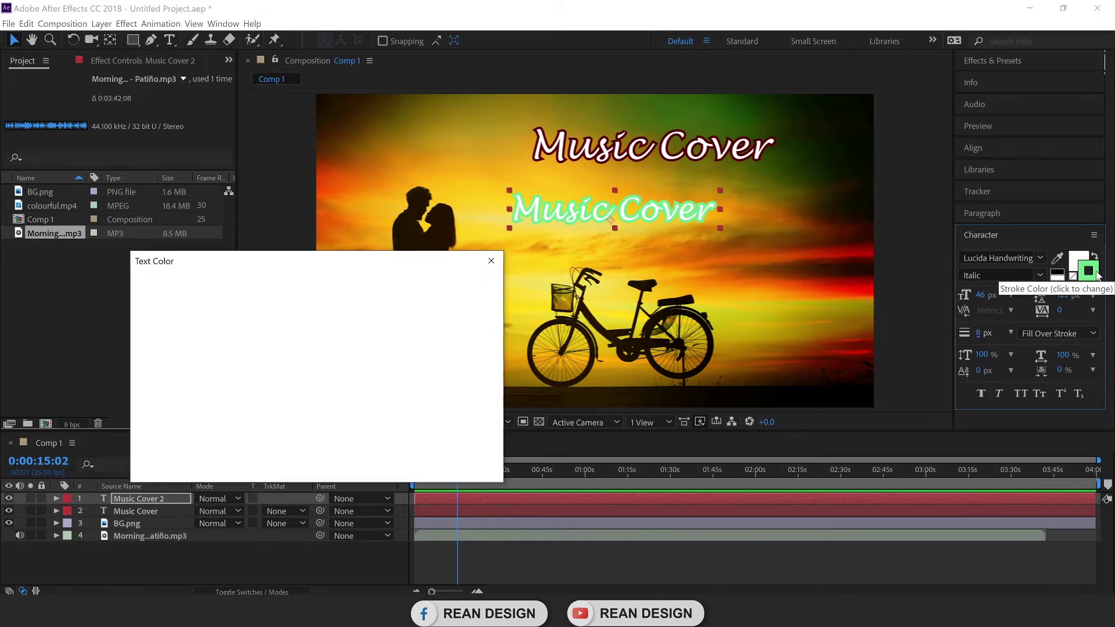
click(321, 424)
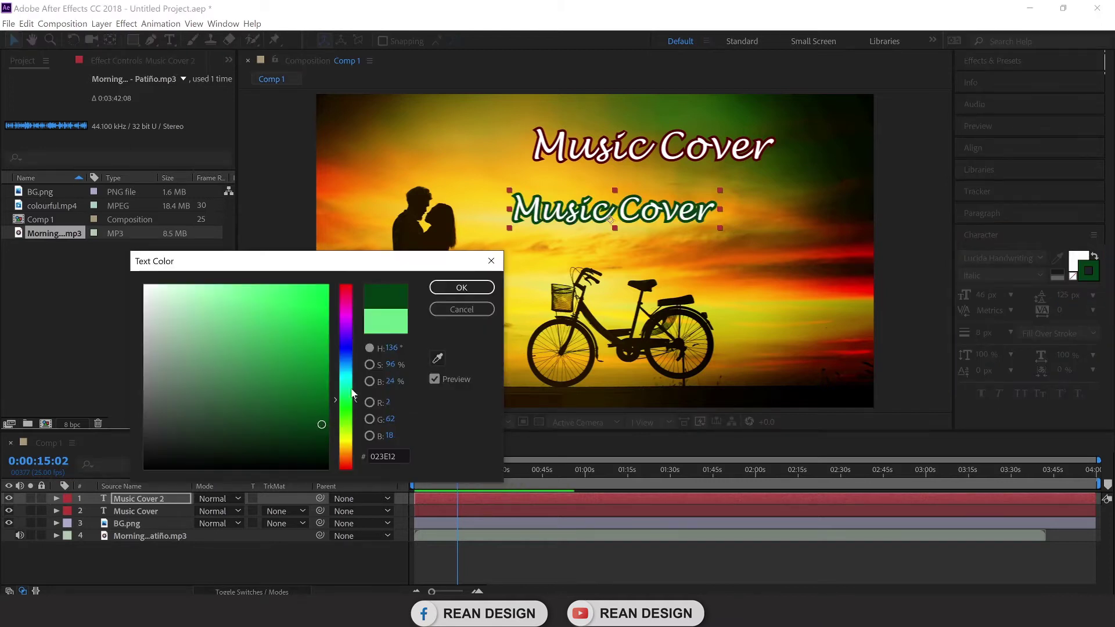
click(482, 290)
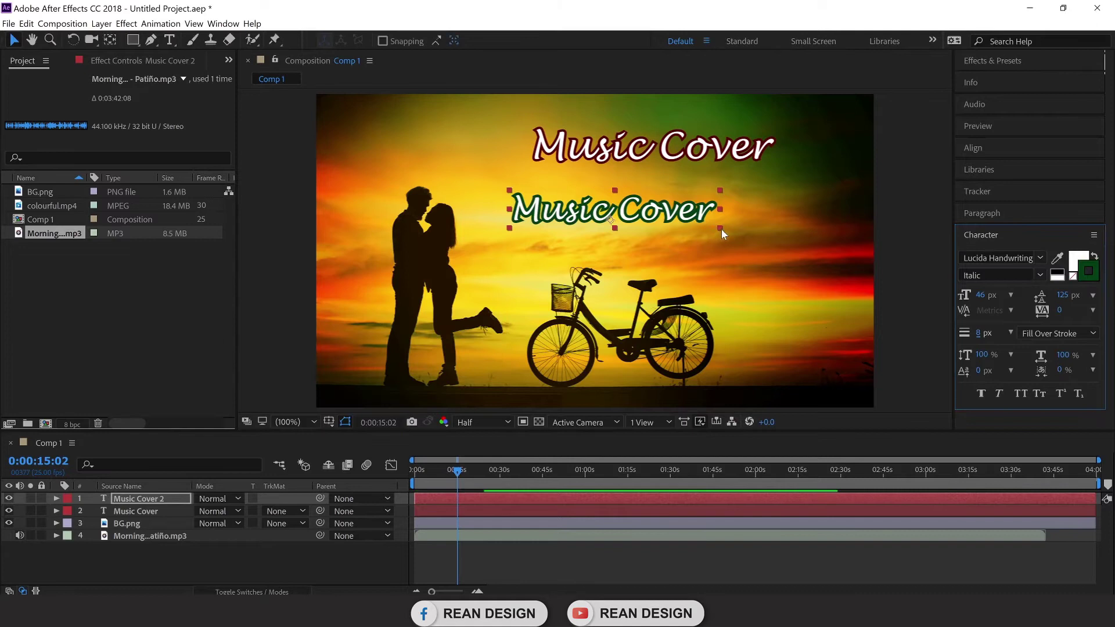
Reduce the duplicated title's font size to 33 px and shift it slightly left beneath the main title.
drag(980, 296, 967, 295)
drag(641, 218, 603, 210)
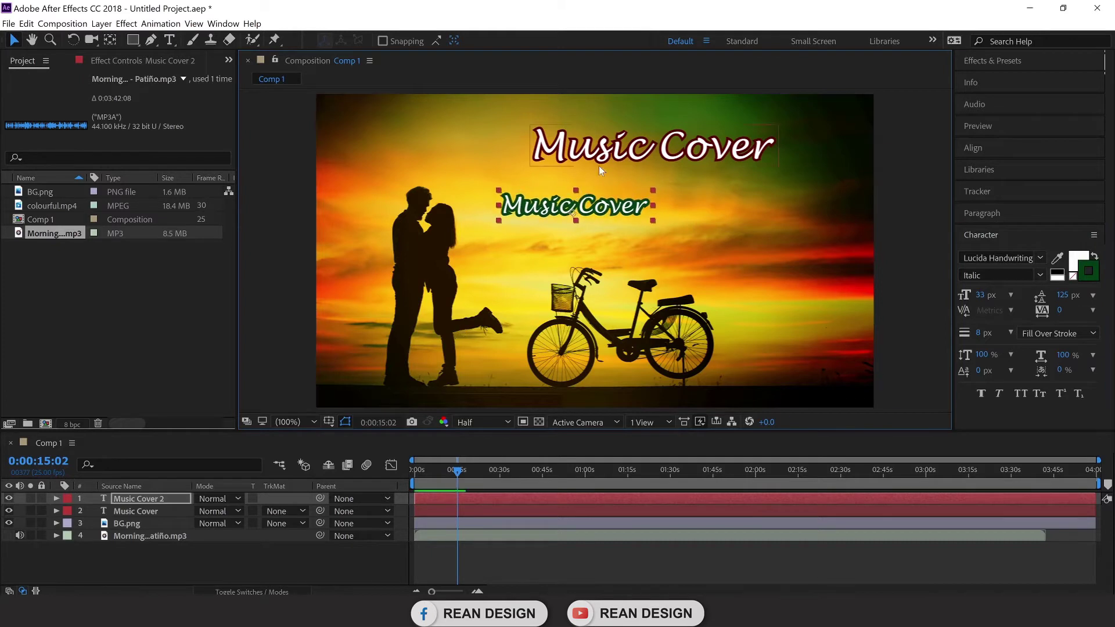
click(675, 222)
Replace the text of the smaller duplicated title with "Add your lyric".
click(624, 216)
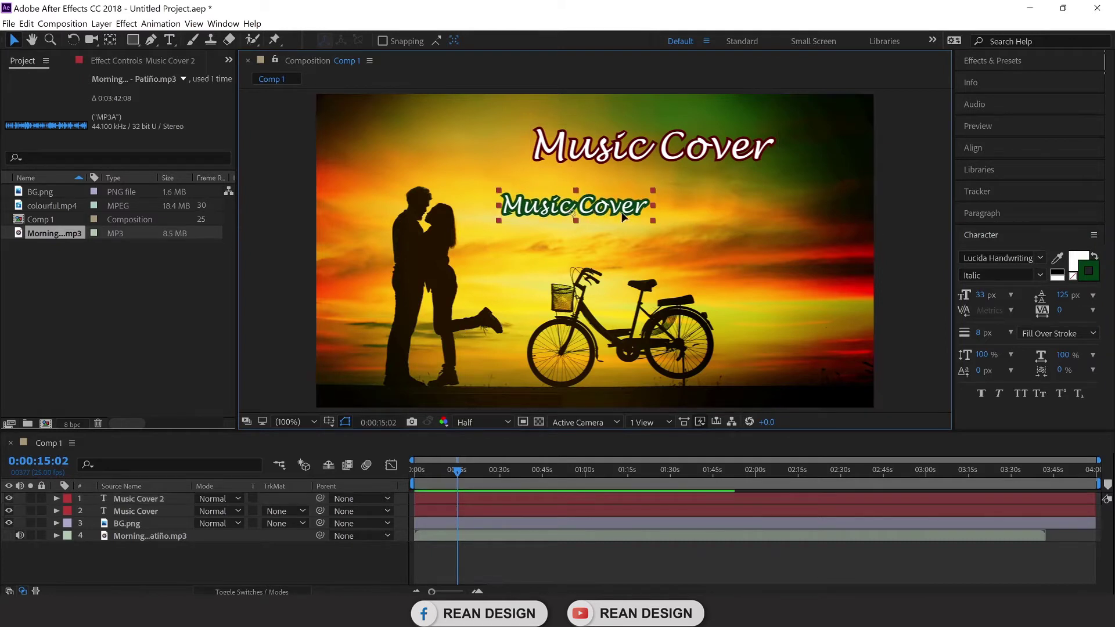
double_click(617, 213)
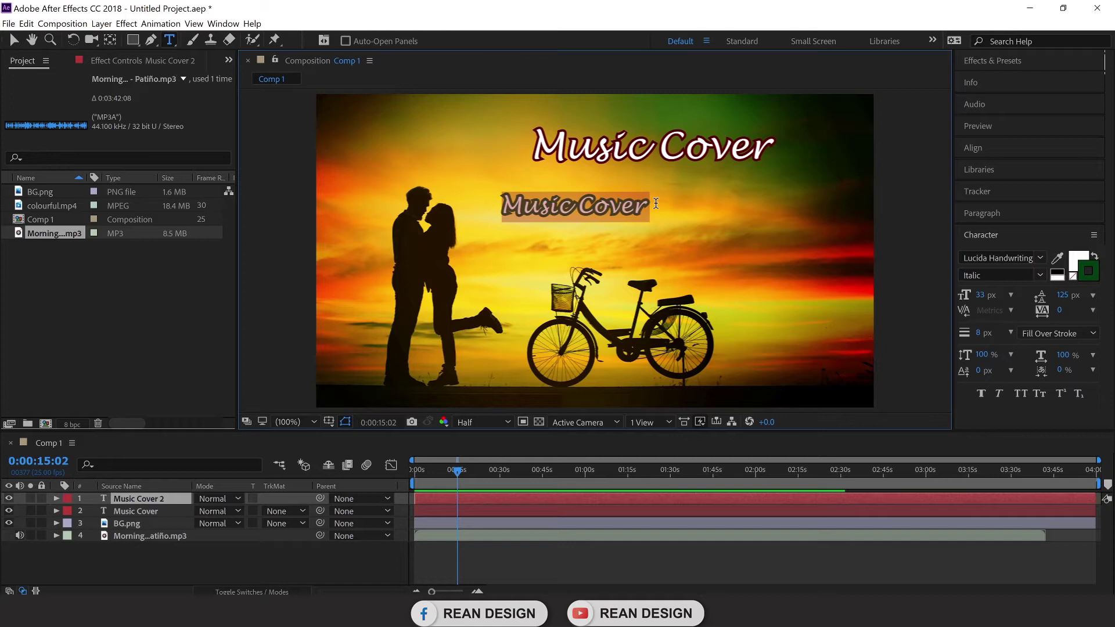
text(sdfa)
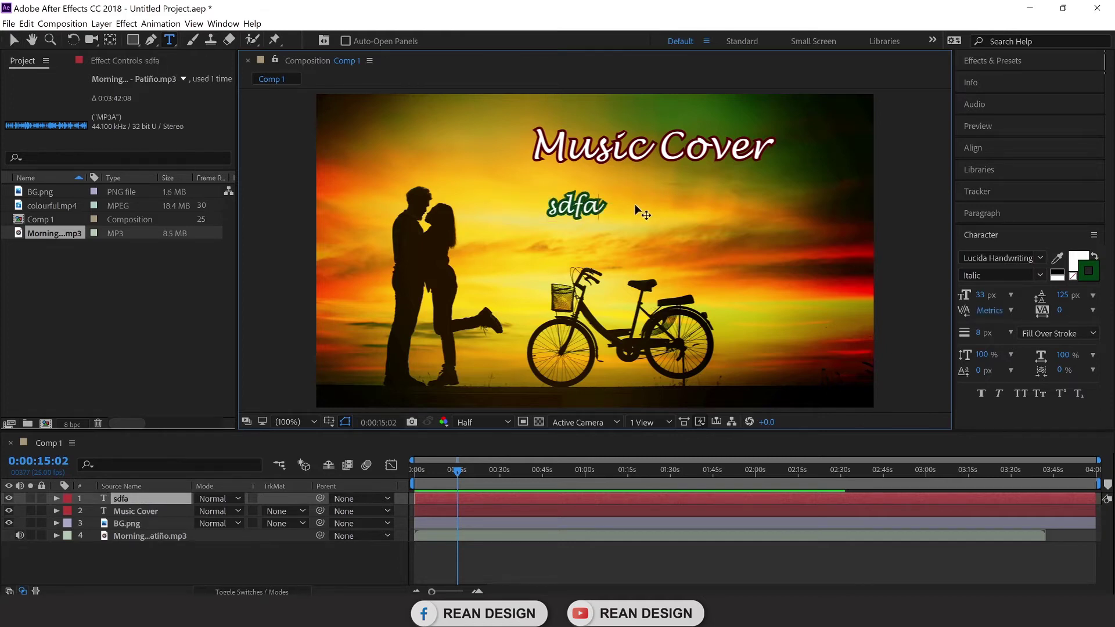
key(BackSpace)
key(BackSpace)
key(BackSpace)
key(BackSpace)
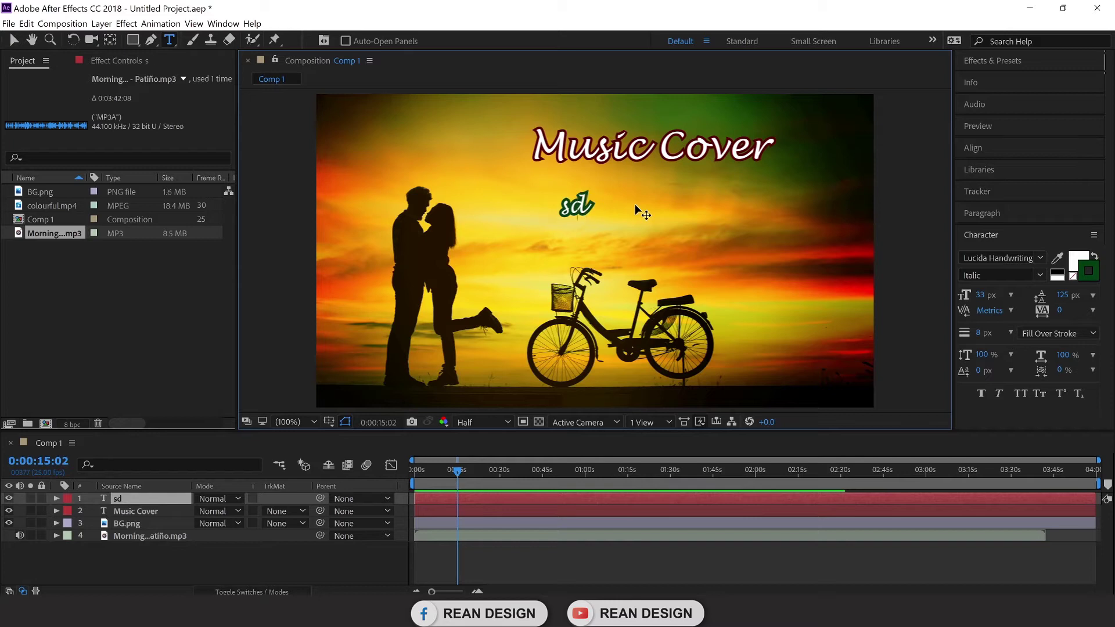
text(Add)
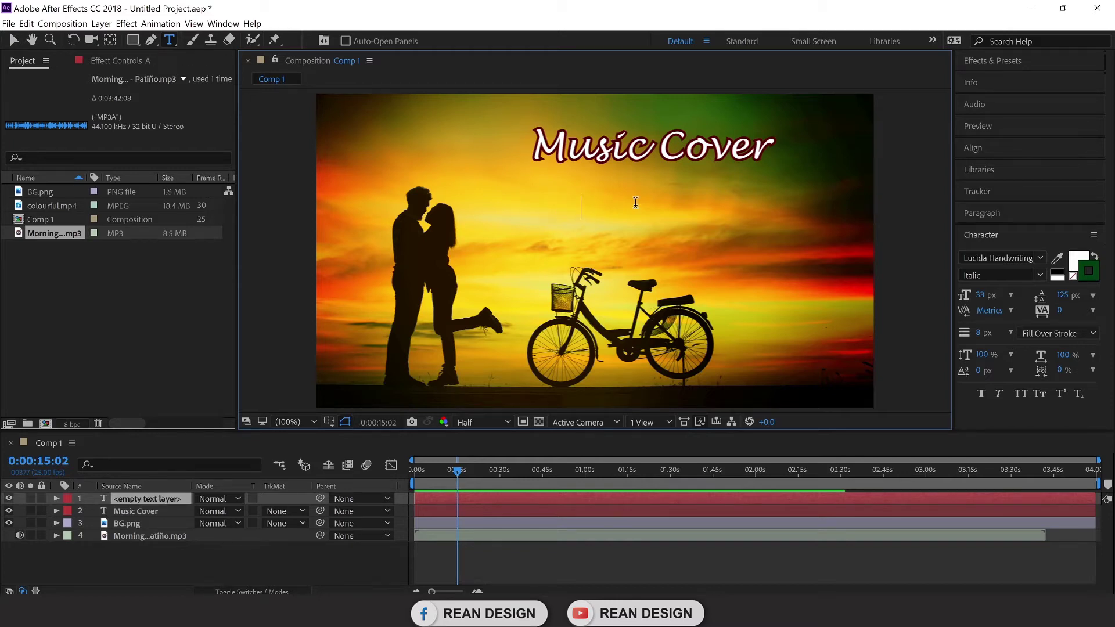
text( your)
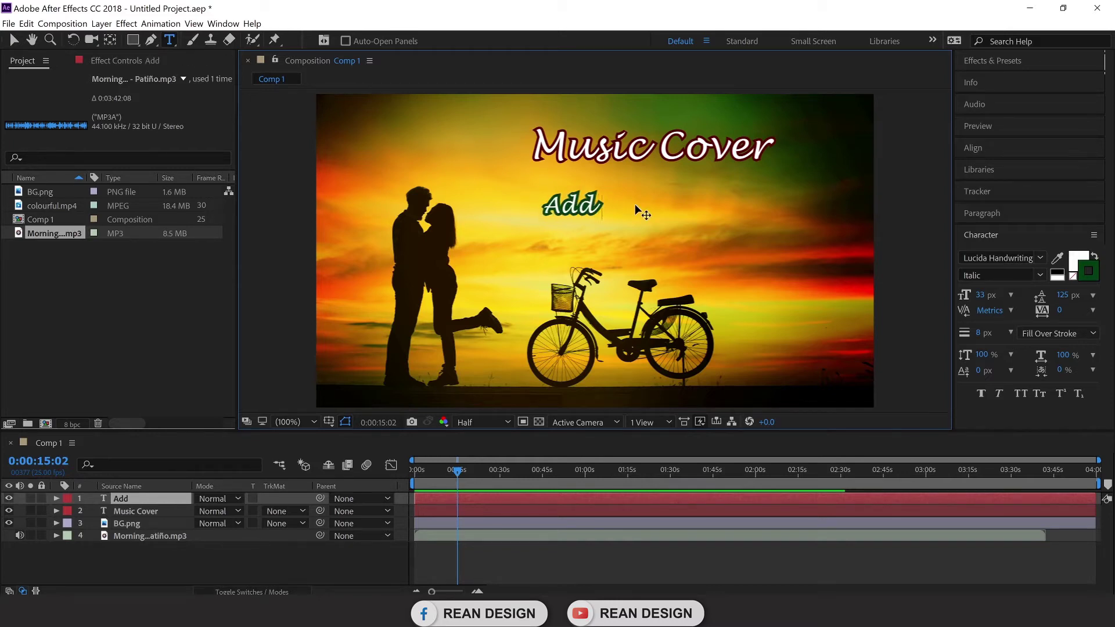
text( l)
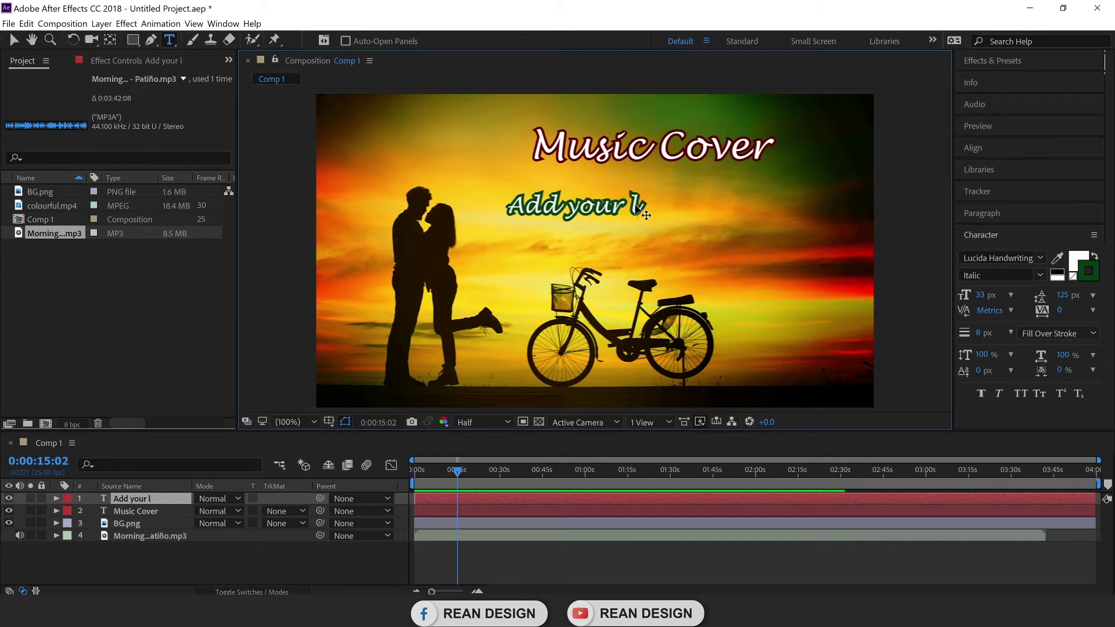
text(yric)
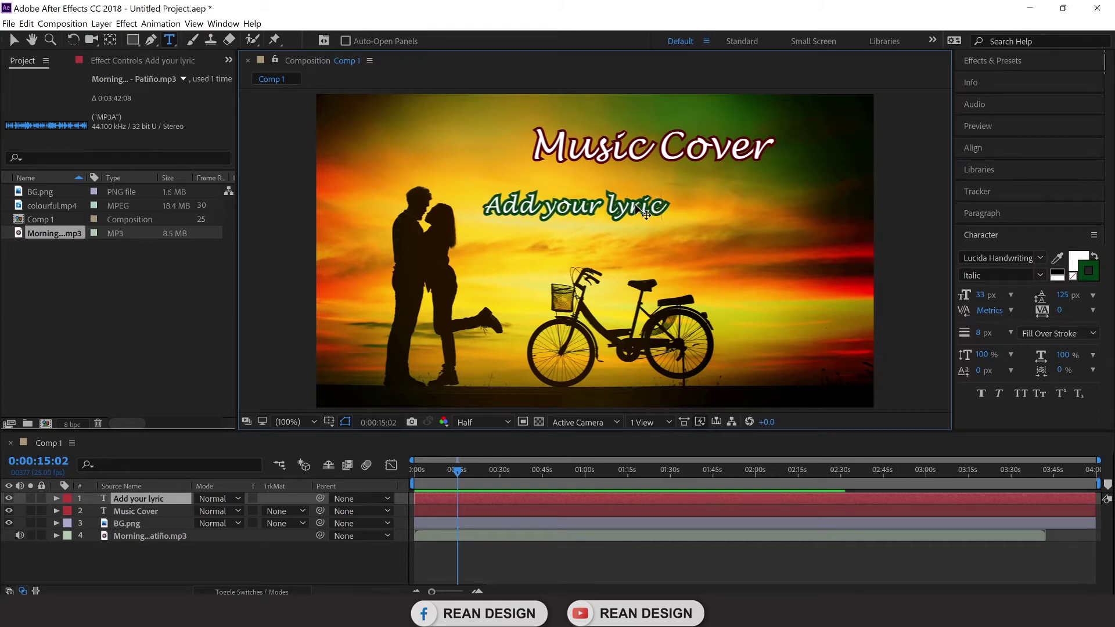
text( her)
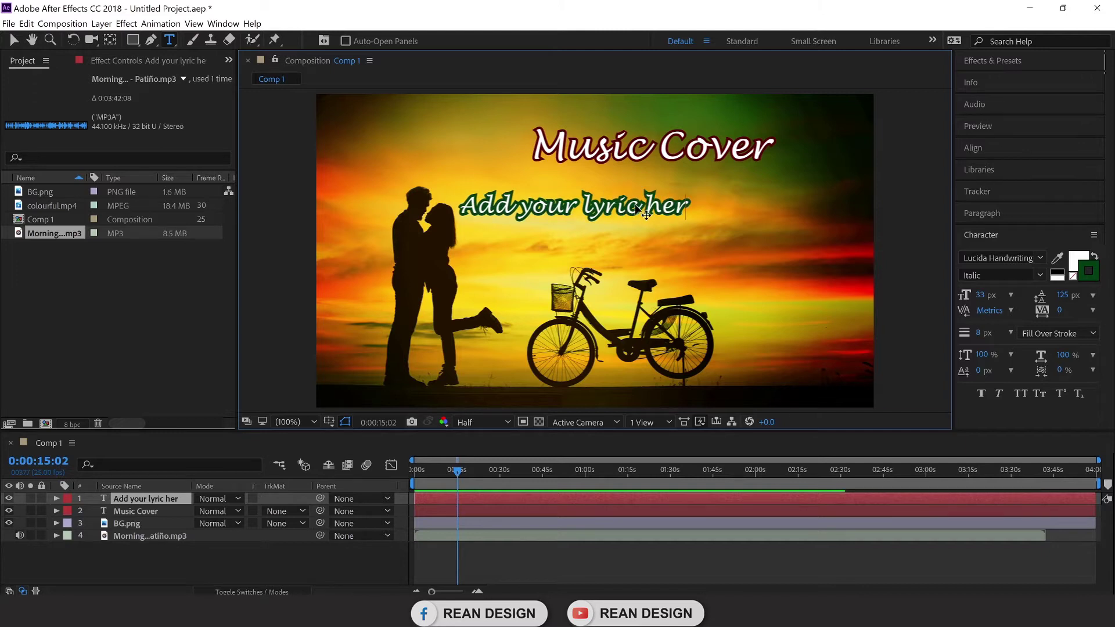
key(BackSpace)
key(BackSpace)
key(BackSpace)
key(BackSpace)
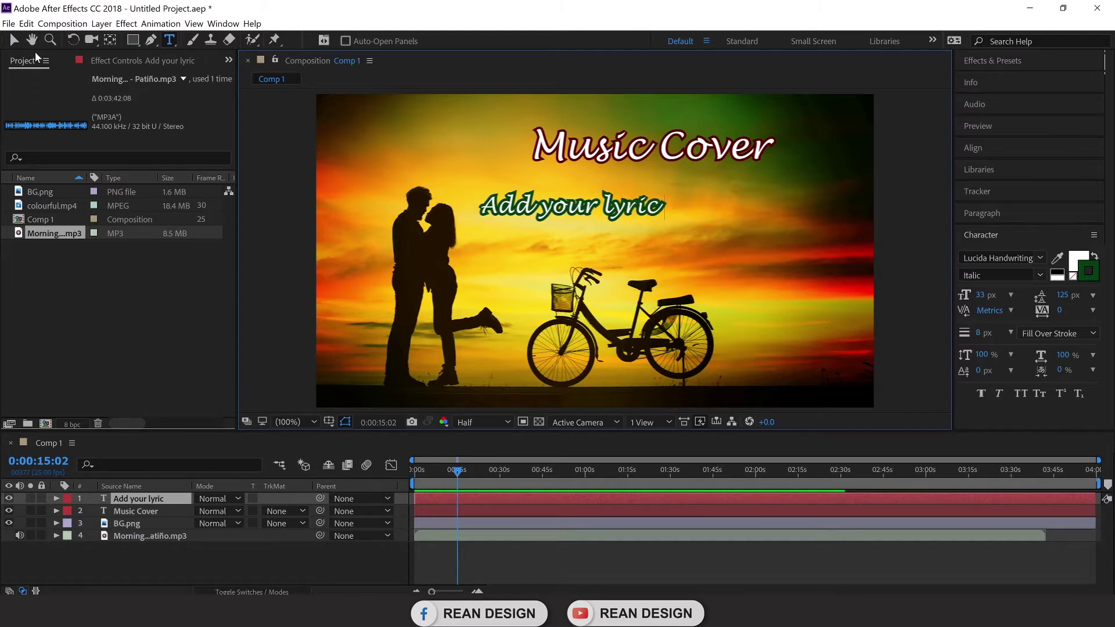
Set the "Add your lyric" text to a 29 px font size with a 7 px stroke.
click(14, 39)
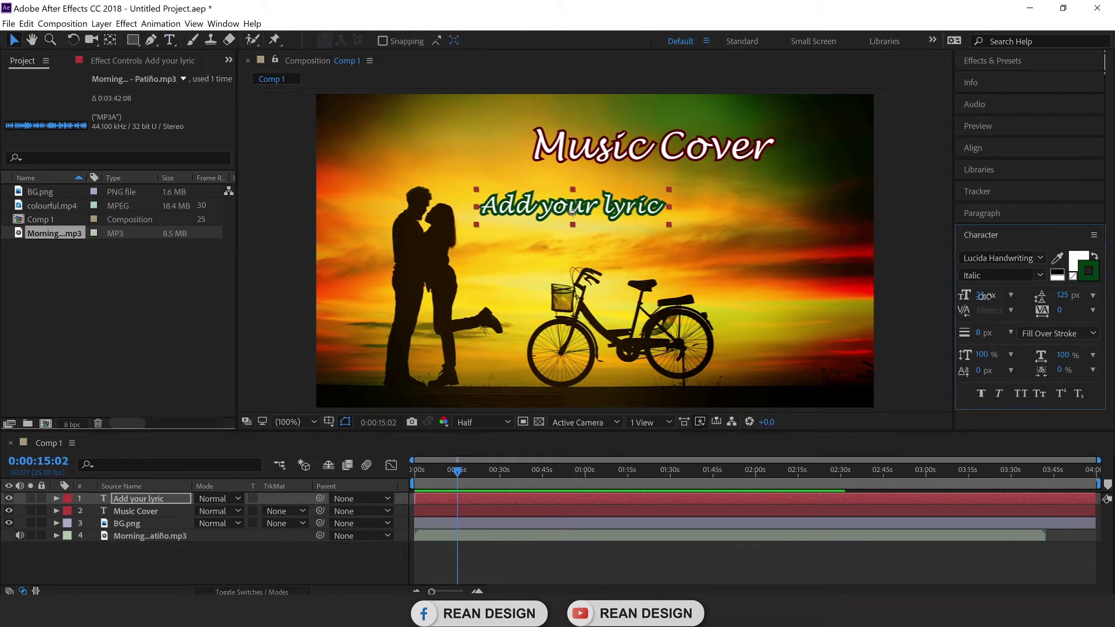
drag(981, 296, 968, 297)
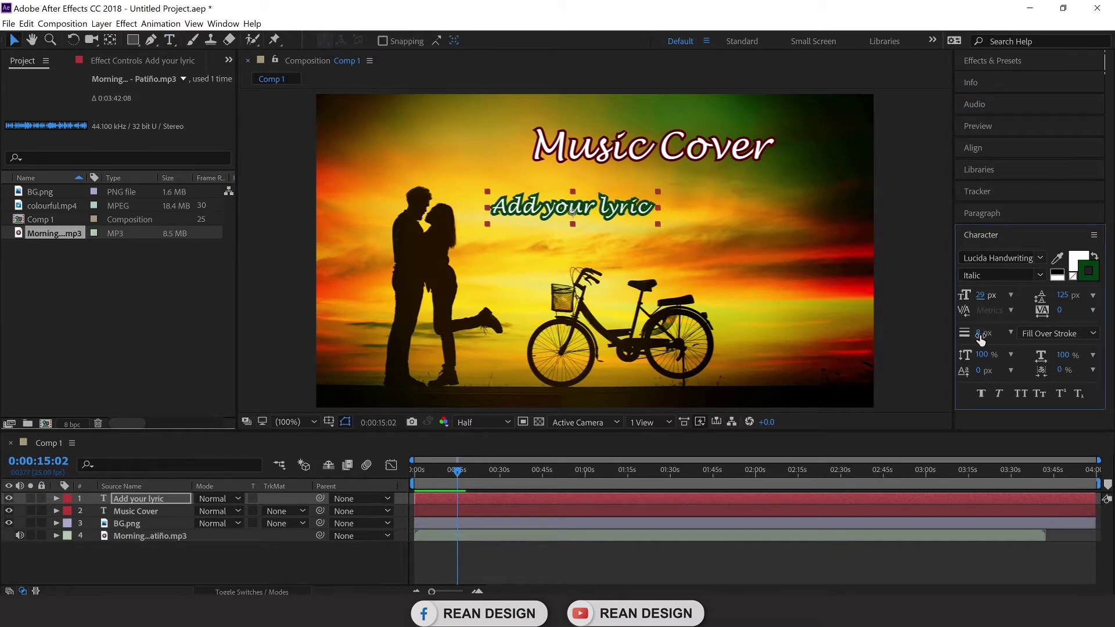
drag(976, 335, 972, 334)
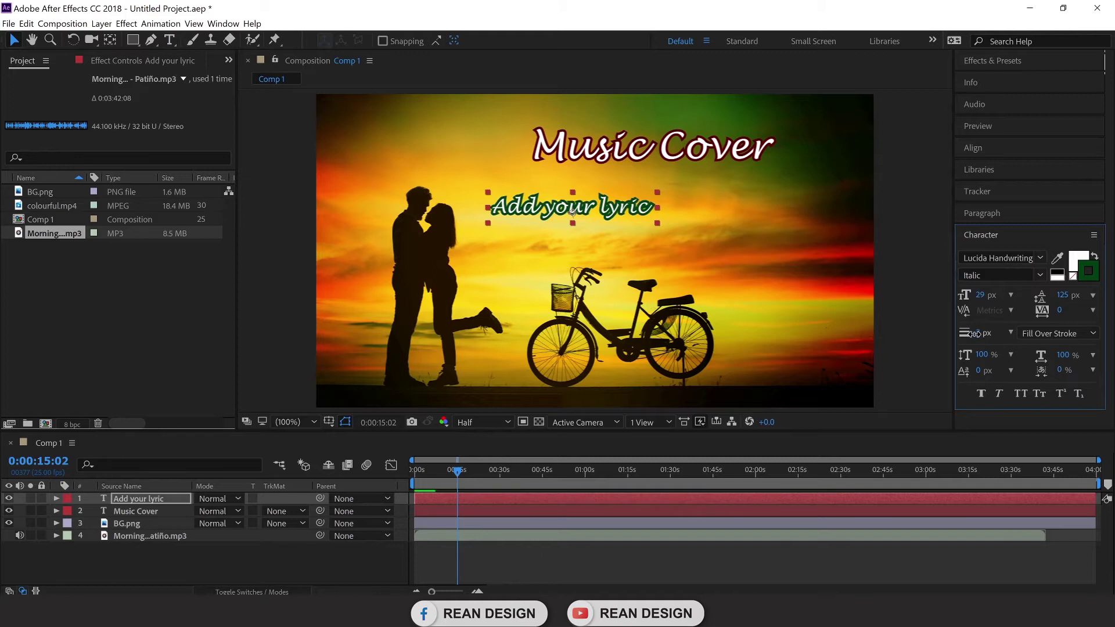
click(896, 355)
Scrub the timeline back to 0:00:14:01 and return the playhead to 0:00:15:02 with the lyric layer selected.
mouse_move(455, 470)
mouse_down()
mouse_move(410, 476)
mouse_move(452, 475)
mouse_up()
click(501, 497)
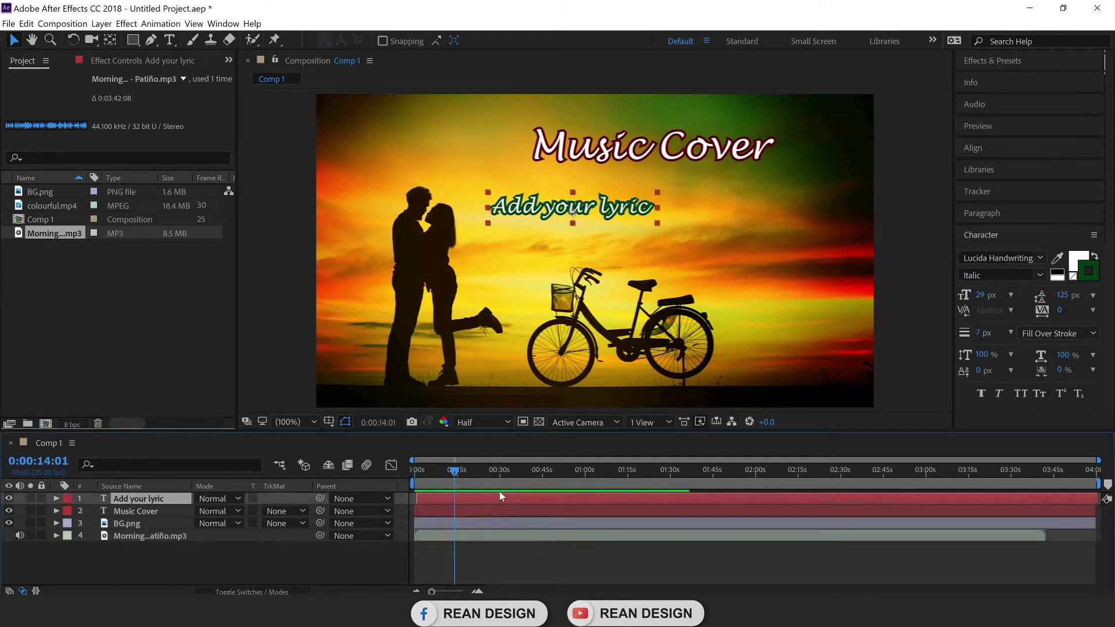
mouse_move(468, 483)
mouse_down()
mouse_move(403, 475)
mouse_move(456, 479)
mouse_up()
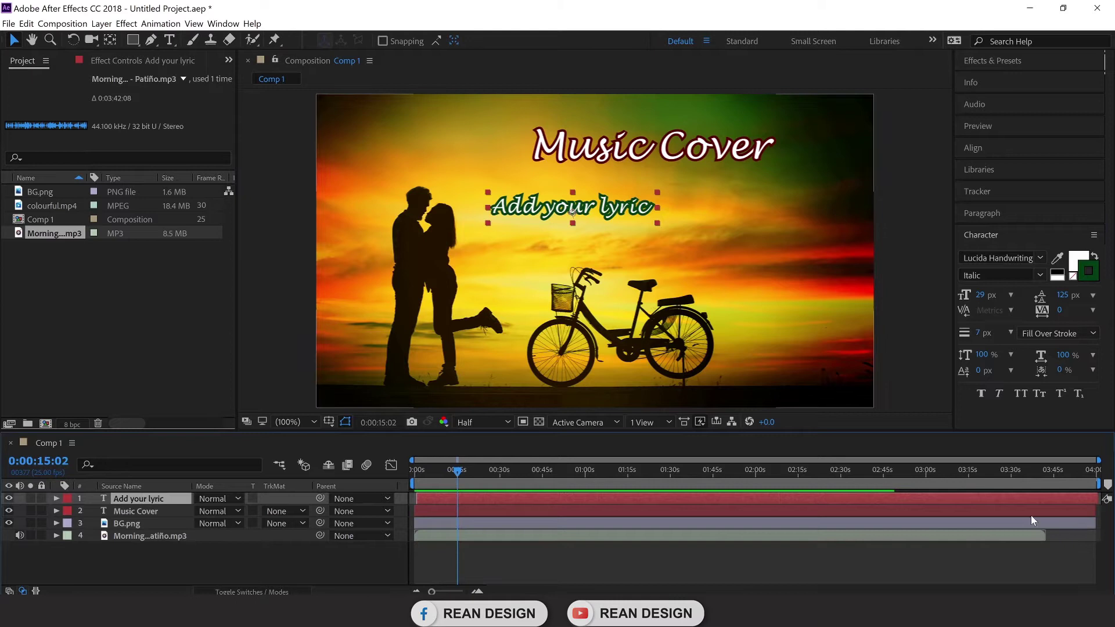
Trim the end of the "Add your lyric" layer to about 0:00:15:00 on the timeline.
drag(1072, 498, 465, 496)
click(455, 475)
scroll(445, 495, up, 5)
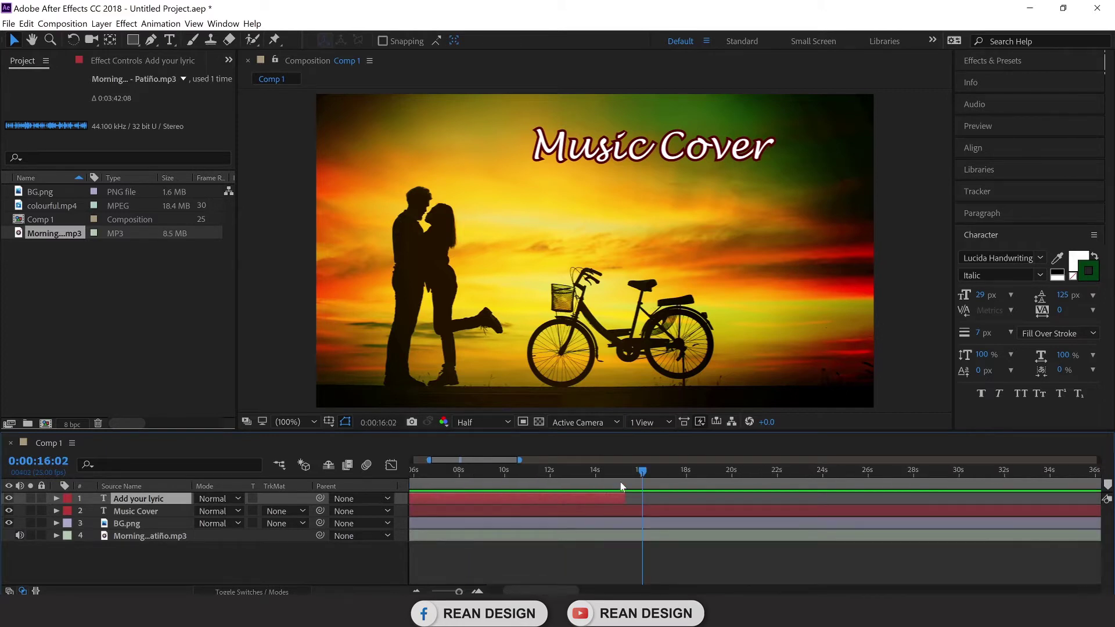
drag(627, 497, 643, 499)
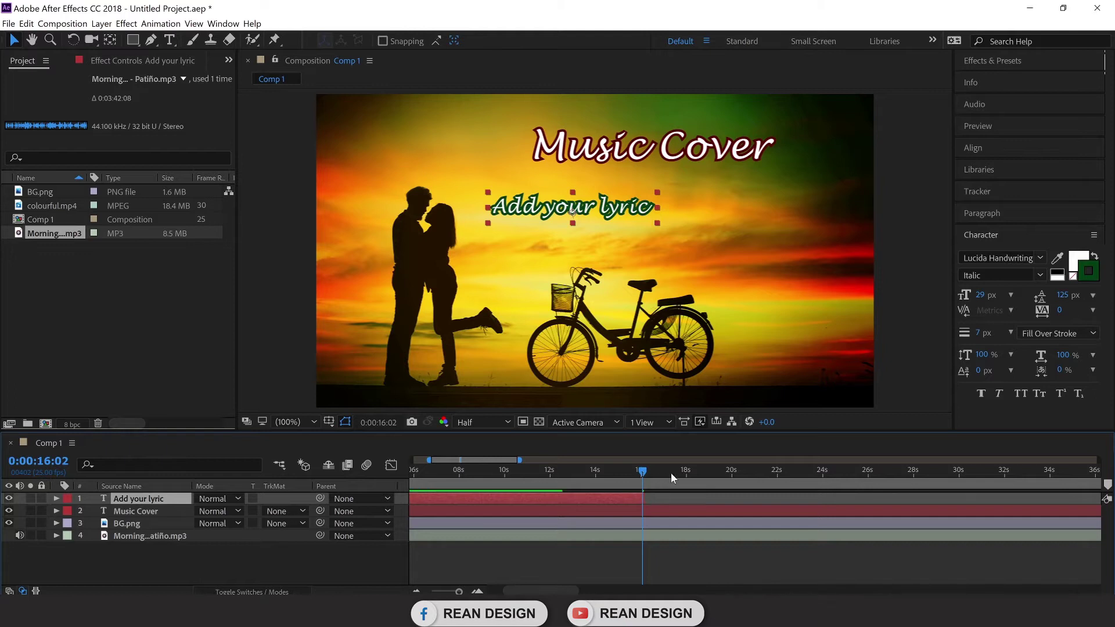
click(644, 472)
drag(653, 472, 611, 476)
scroll(620, 469, up, 3)
drag(717, 500, 983, 488)
drag(781, 497, 614, 500)
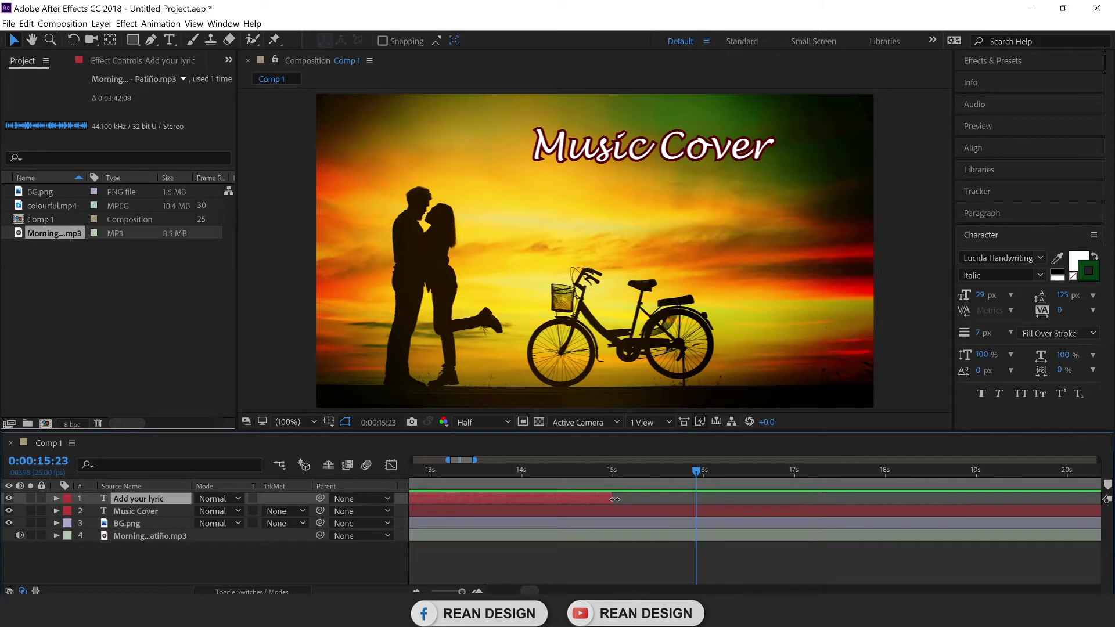
Extend the start of the "Add your lyric" layer to the beginning of the composition at 0:00:00:00.
key(minus)
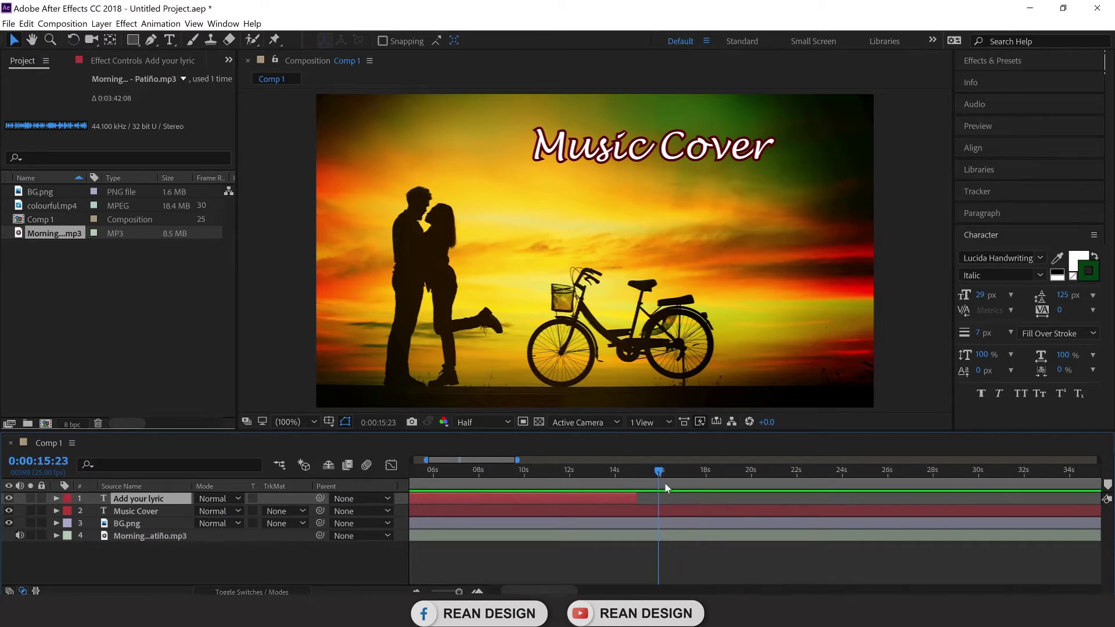
key(minus)
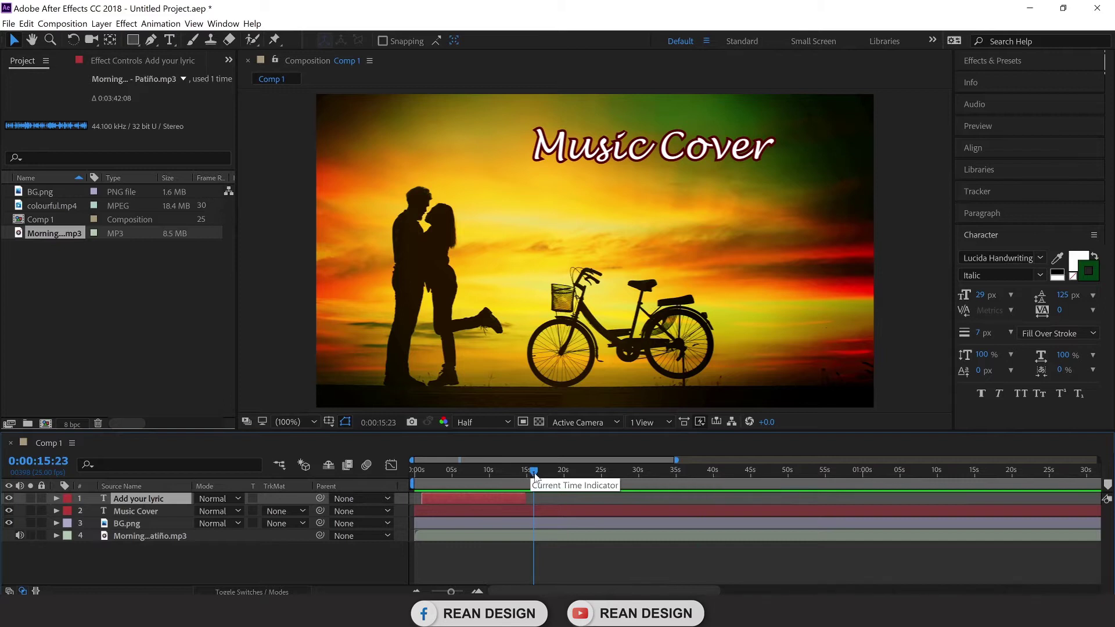
drag(534, 476, 517, 475)
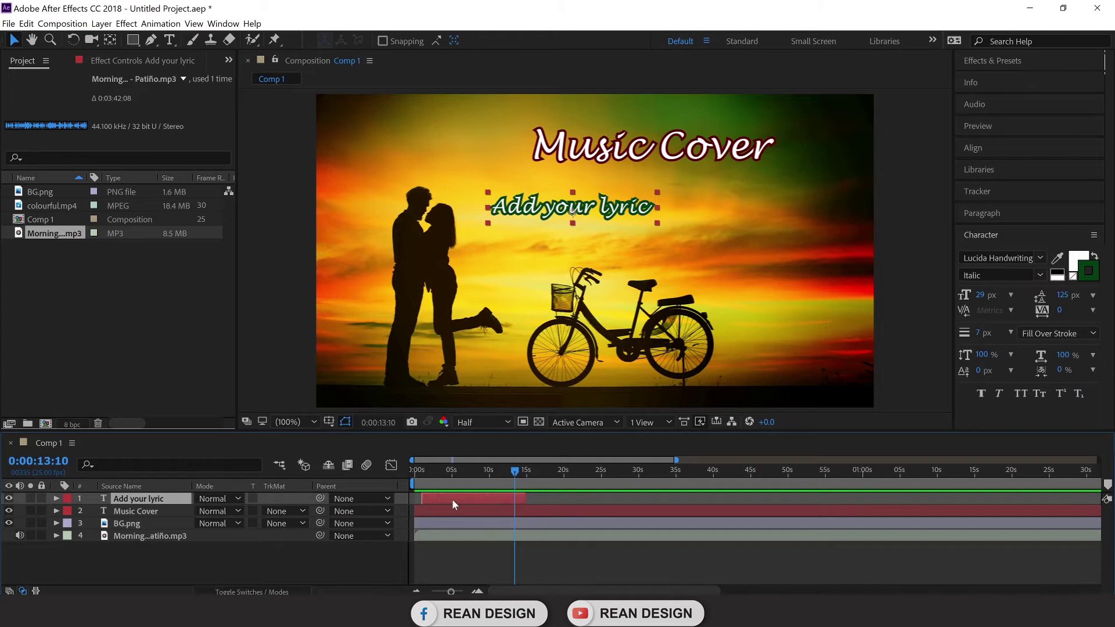
drag(514, 473, 420, 503)
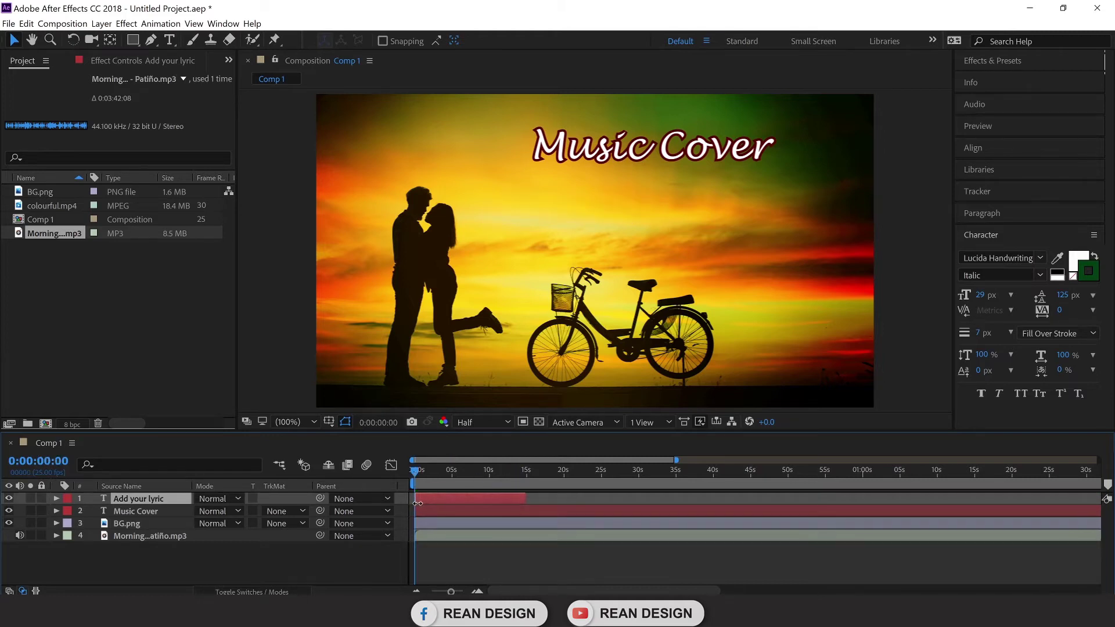
Duplicate the "Add your lyric" layer and move the copy to start at about 0:00:14:19, where the first one ends.
key(space)
drag(455, 477, 525, 480)
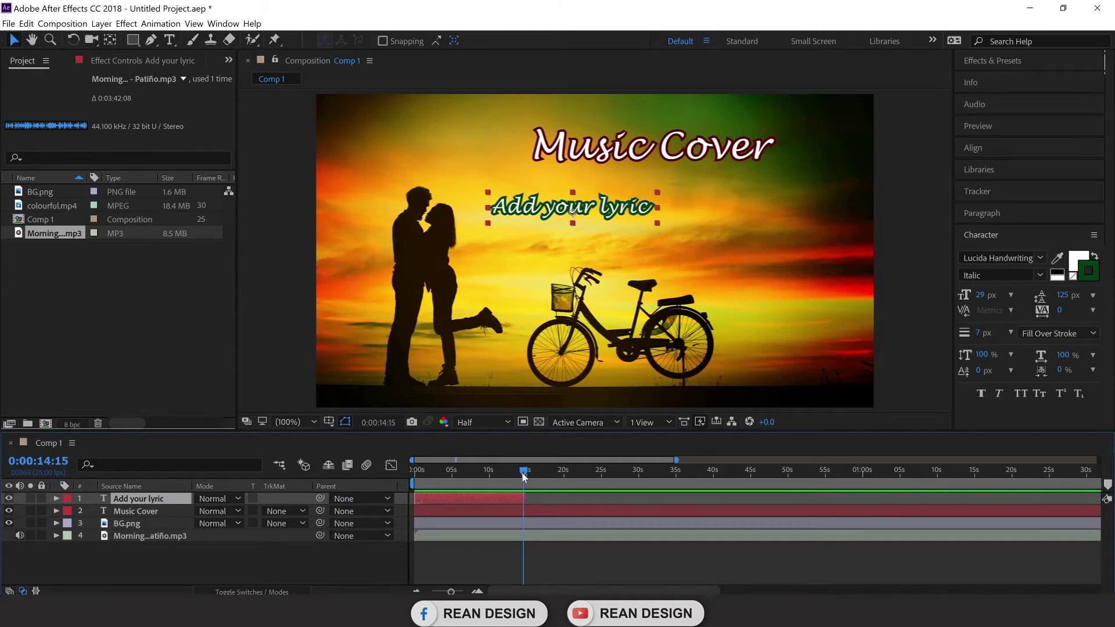
key(space)
click(111, 545)
click(127, 501)
key(ctrl+d)
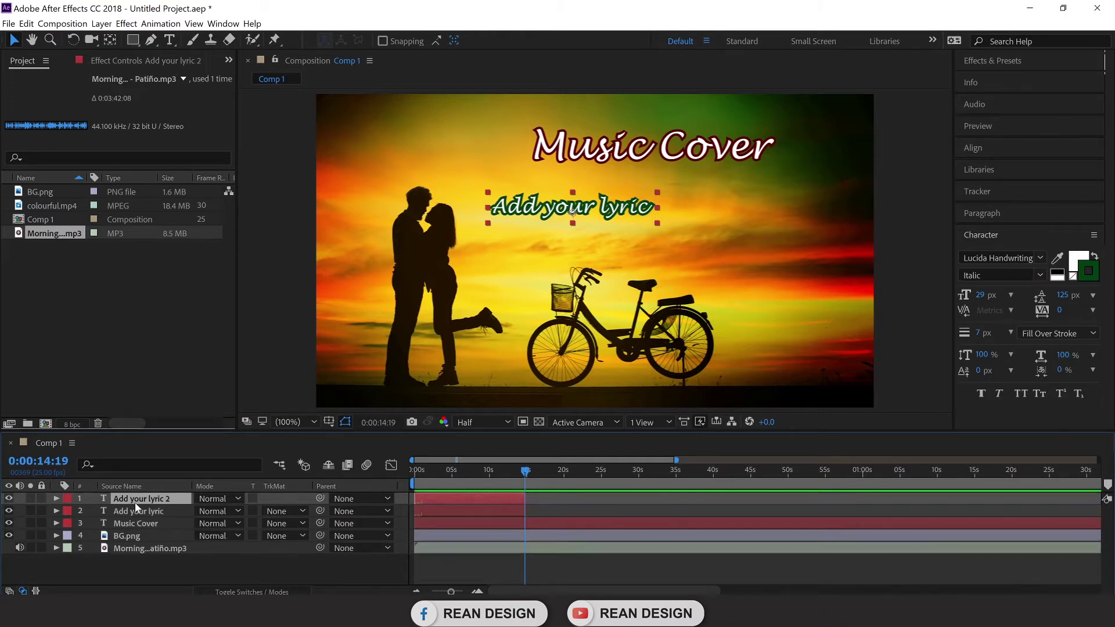
drag(462, 500, 571, 501)
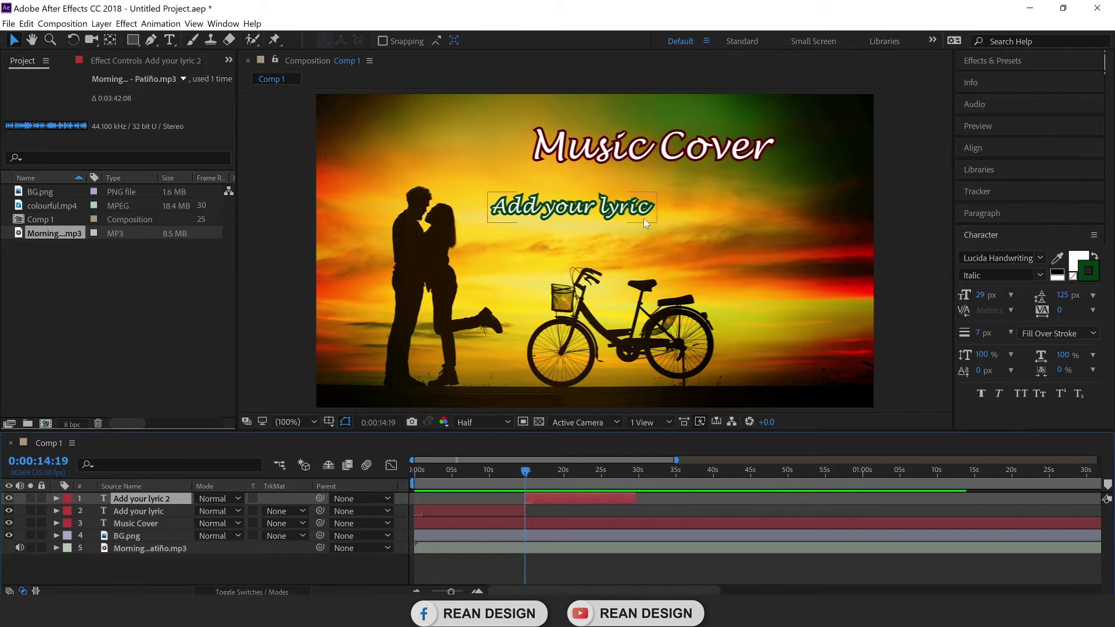
click(583, 507)
click(589, 499)
drag(588, 212, 722, 244)
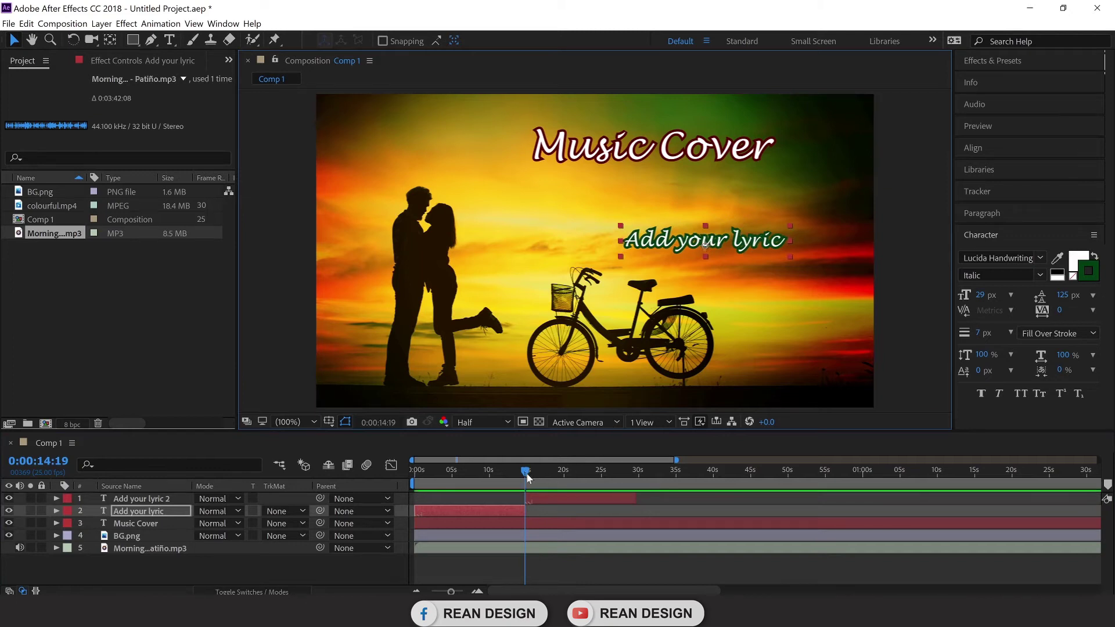
key(ctrl+z)
Shift the duplicated lyric layer to start at about 0:00:13 and place its text lower and farther right beneath the title.
drag(524, 476, 526, 498)
key(space)
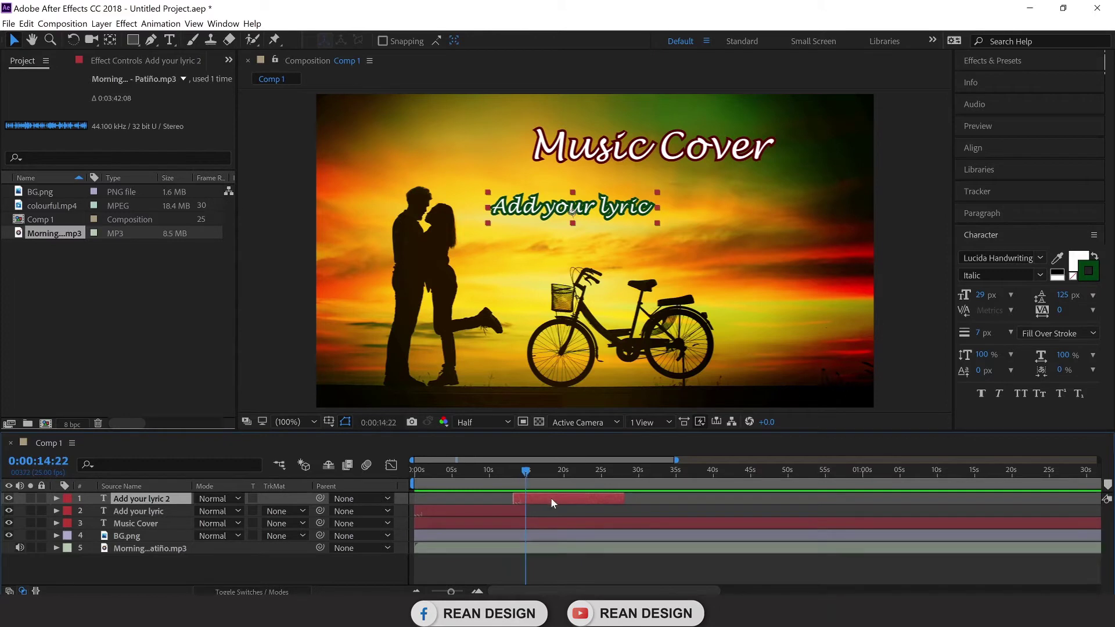
drag(591, 207, 749, 238)
drag(526, 471, 550, 472)
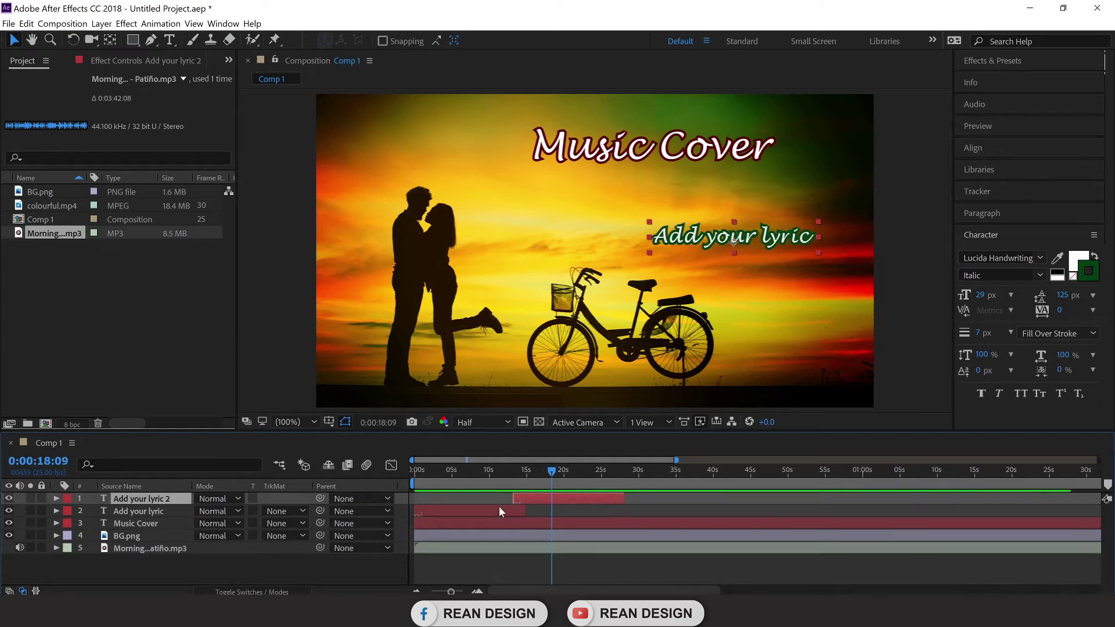
Change the text of the first lyric layer to "Add your lyric 01".
click(497, 511)
click(549, 472)
click(506, 475)
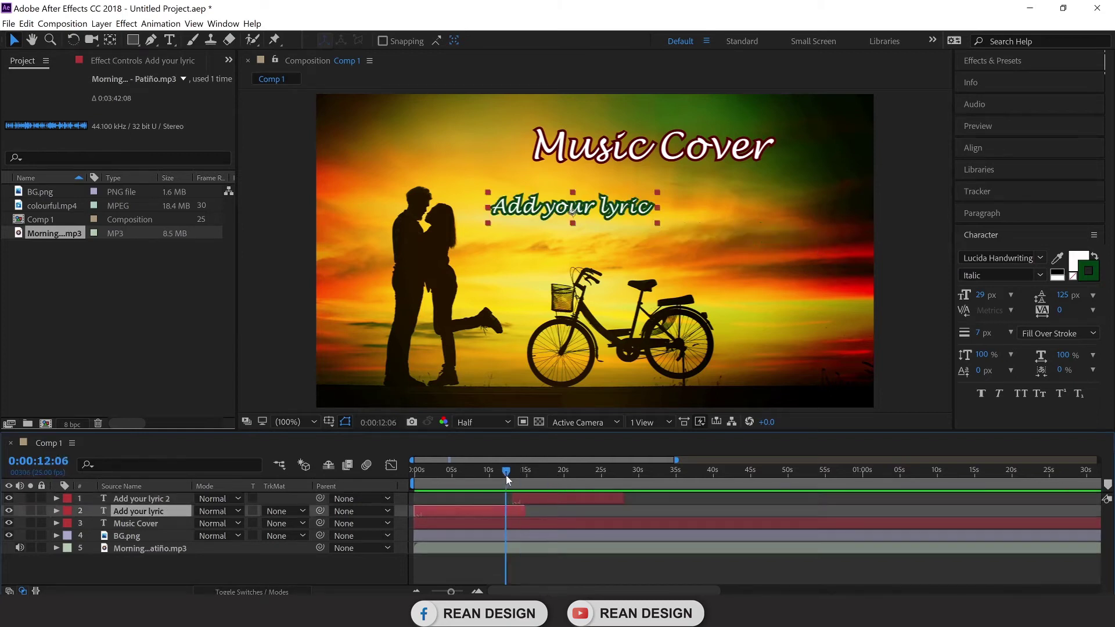
double_click(480, 514)
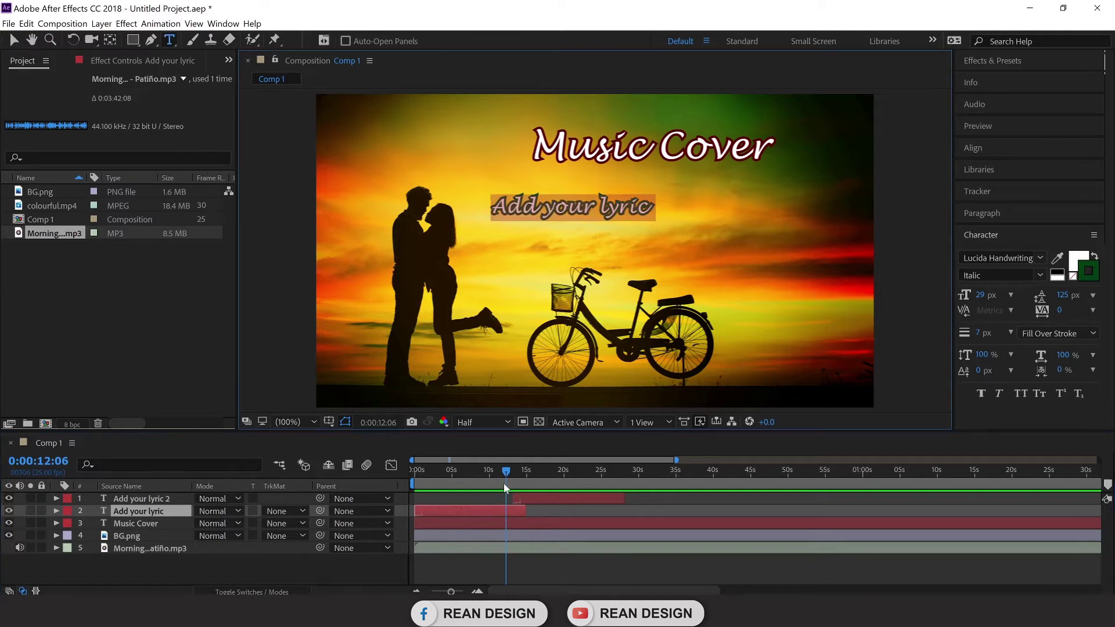
text(01)
click(14, 40)
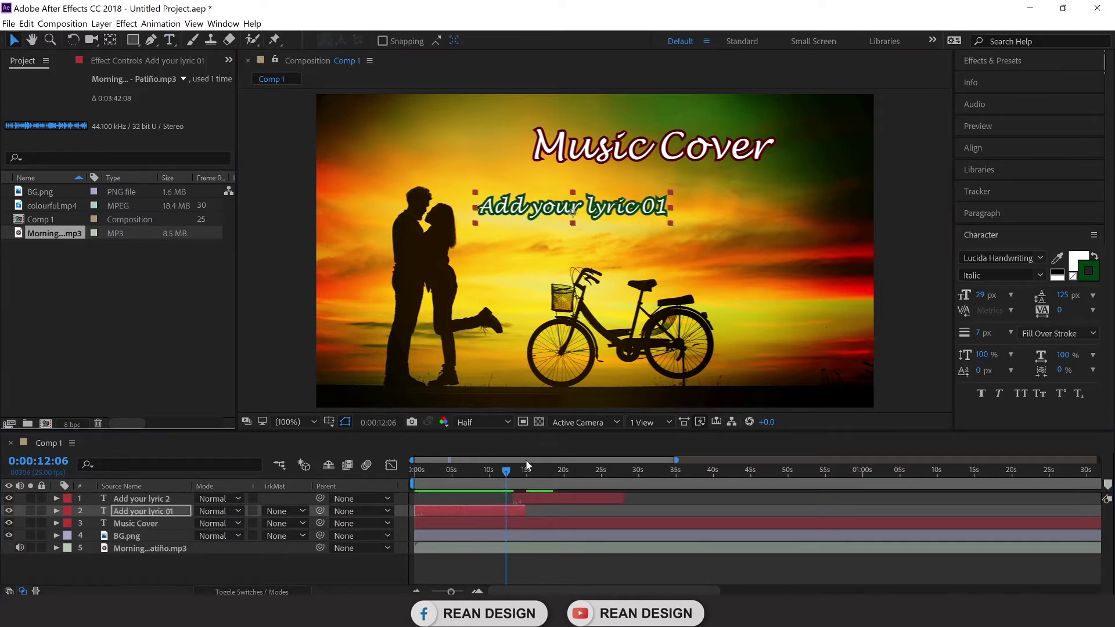
Change the text of the second lyric layer to "Add your lyric 02".
drag(508, 470, 555, 472)
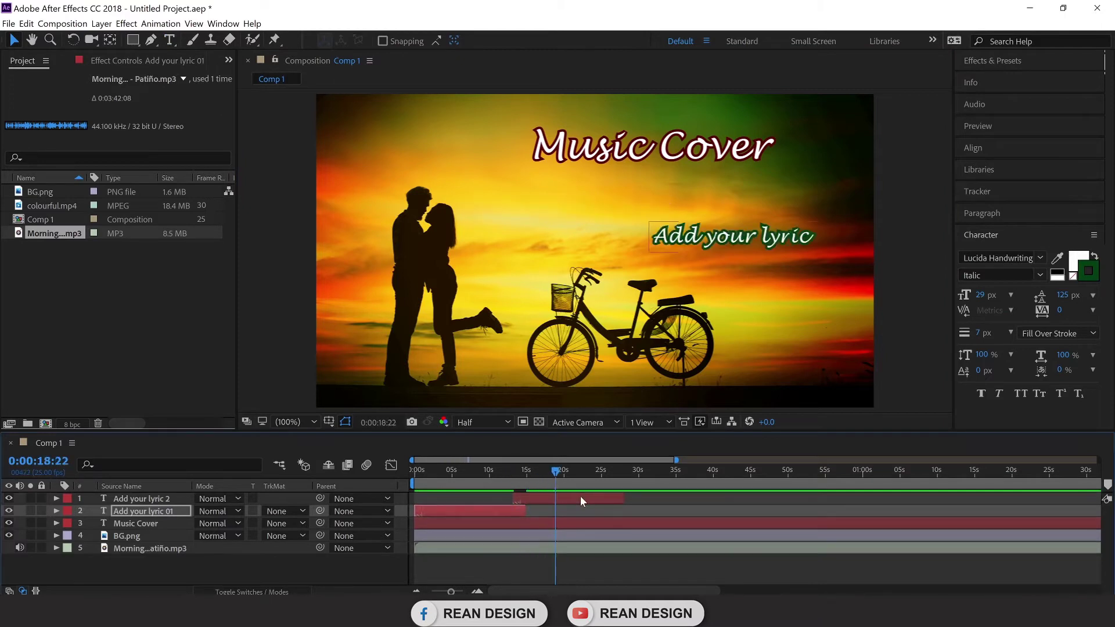
double_click(580, 496)
text(02)
click(11, 38)
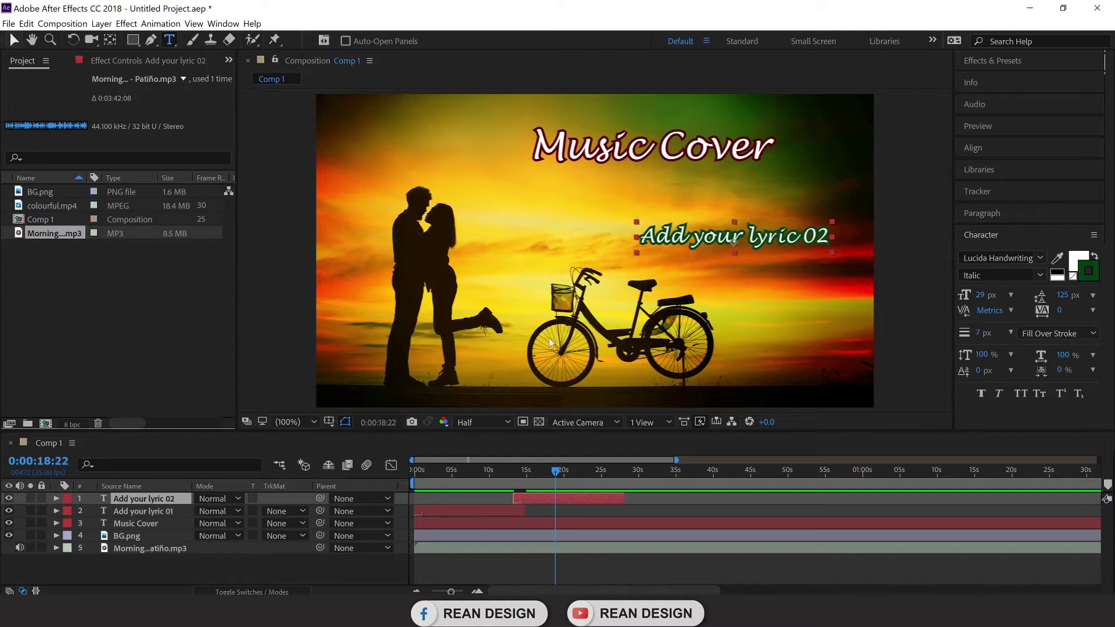
Extend the end of the "Add your lyric 02" layer to 0:00:30:01.
drag(559, 468, 639, 500)
key(space)
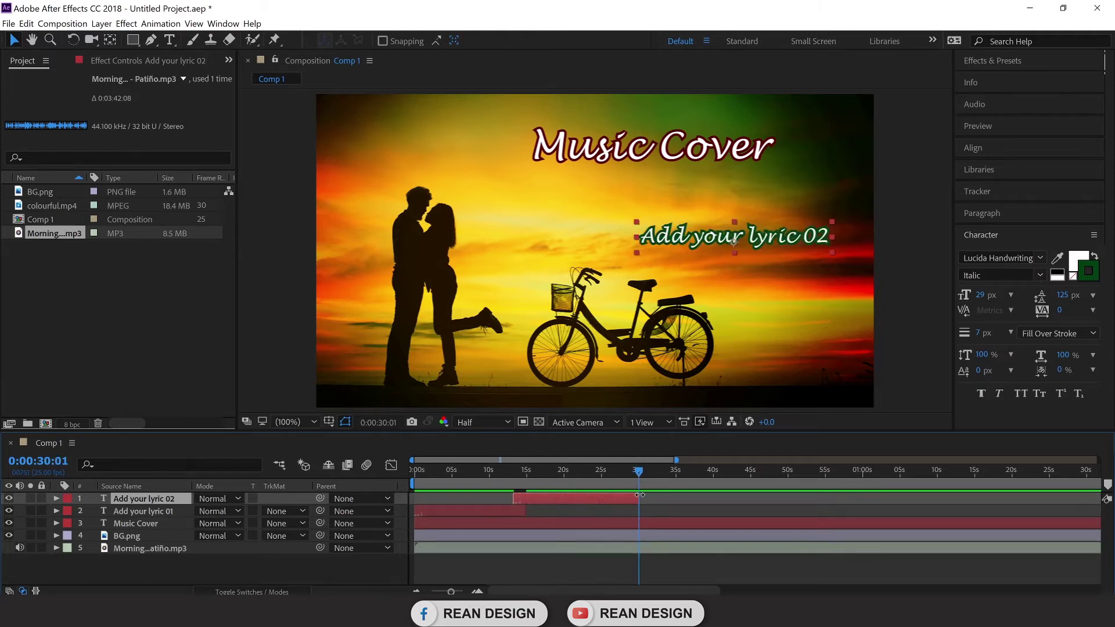
drag(641, 495, 642, 495)
Place a duplicate of the "Add your lyric 02" text up and to the left below the title, reading "Add your lyric 03".
key(ctrl+d)
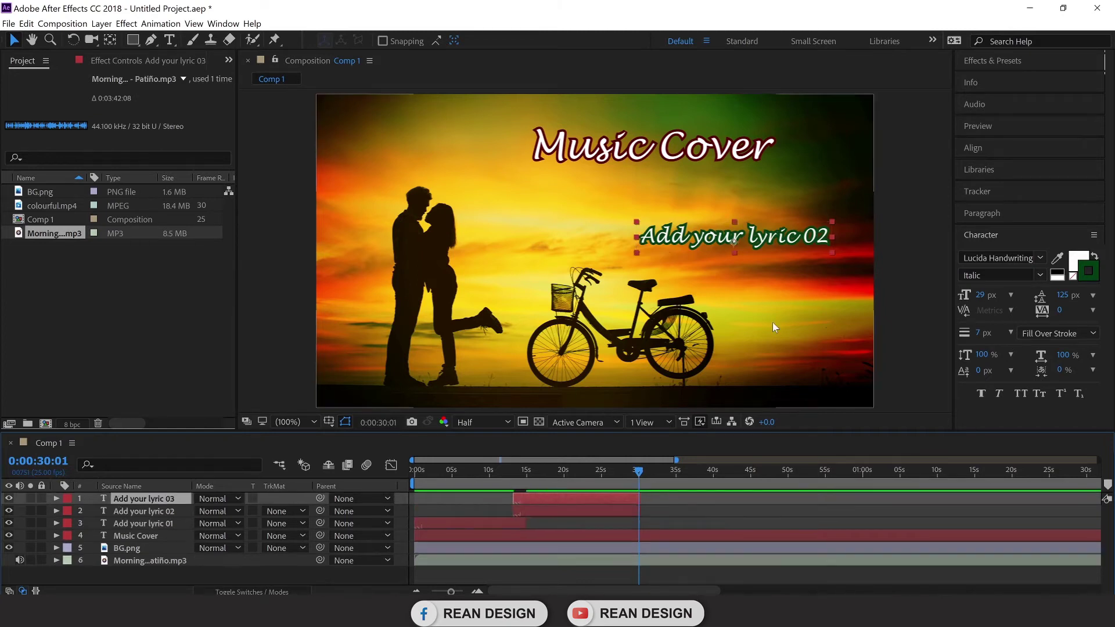
drag(743, 244, 600, 195)
double_click(646, 204)
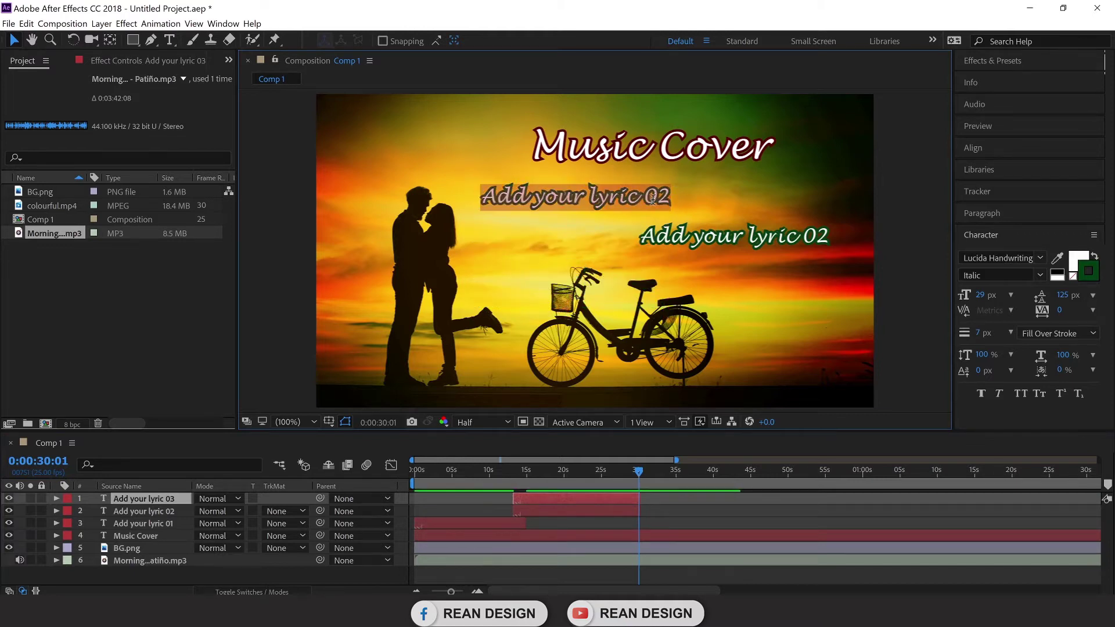
click(627, 201)
key(BackSpace)
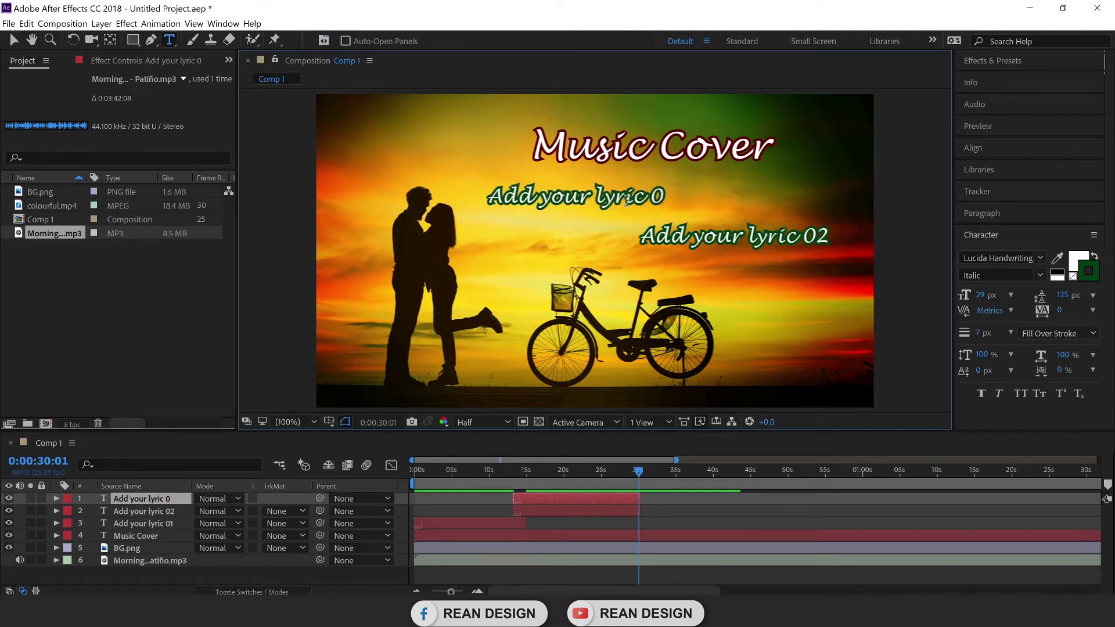
text(3)
click(150, 226)
key(v)
Move the "Add your lyric 03" layer along the timeline to start at about 0:00:29, slightly overlapping "Add your lyric 02".
drag(597, 497, 716, 497)
drag(633, 476, 689, 493)
drag(757, 499, 1019, 510)
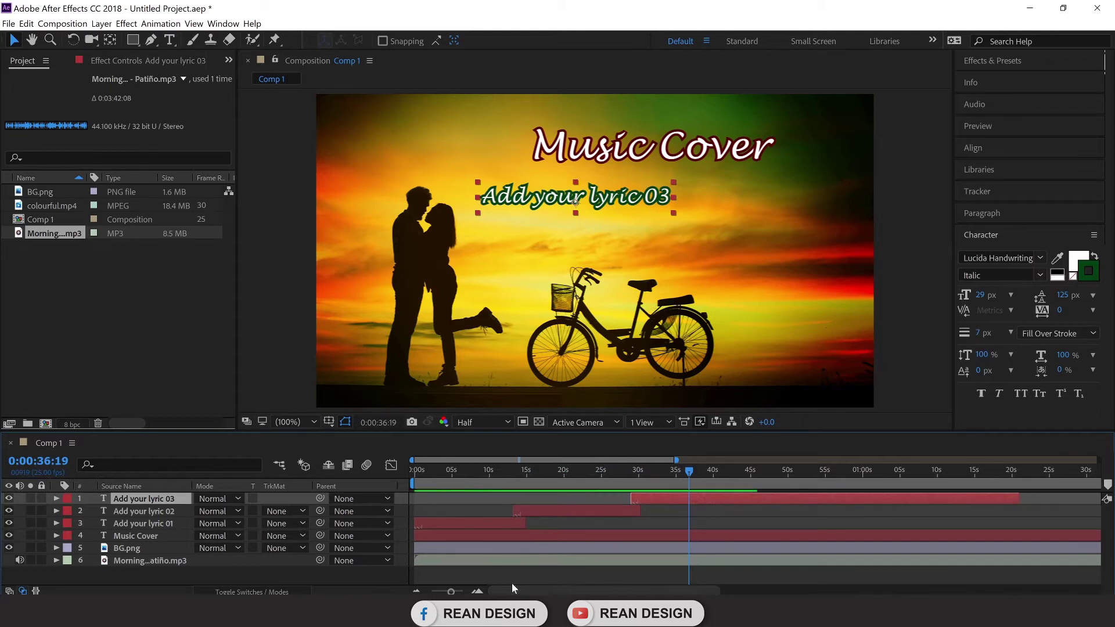
key(ctrl+z)
key(ctrl+z)
Switch to the video player and play part of the finished Music Cover example to examine its lyrics and floating particles.
drag(684, 475, 623, 483)
click(41, 288)
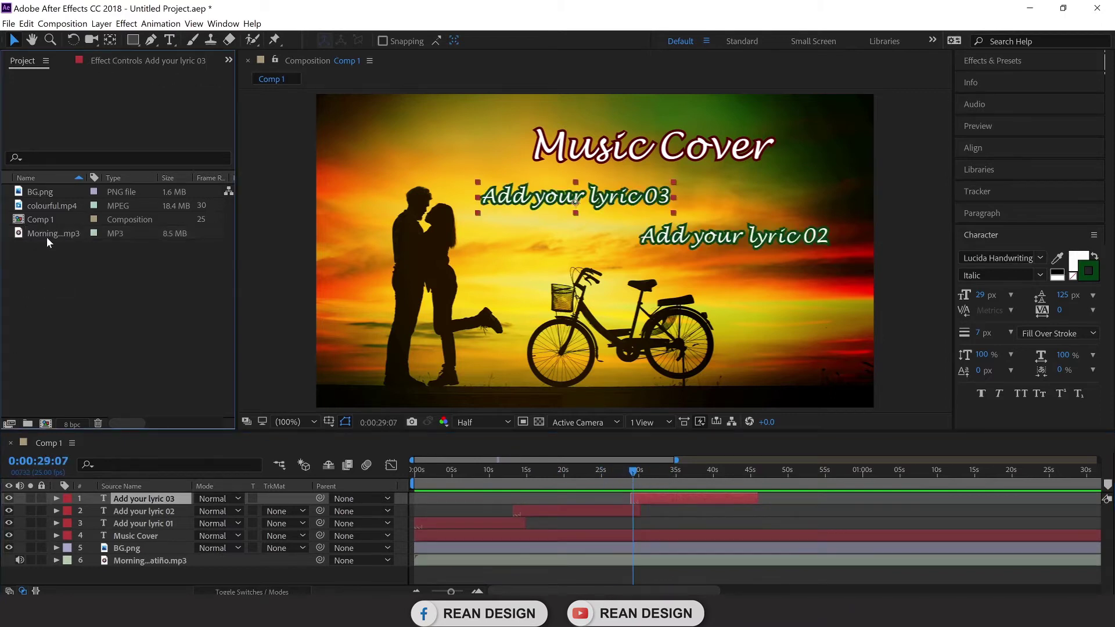
click(53, 233)
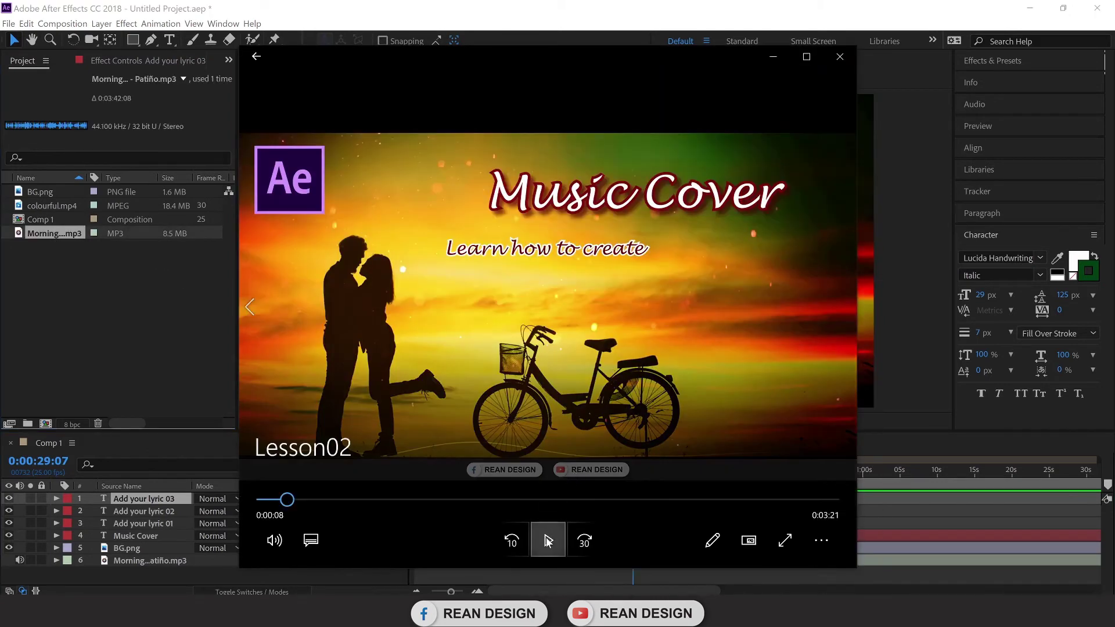
click(547, 540)
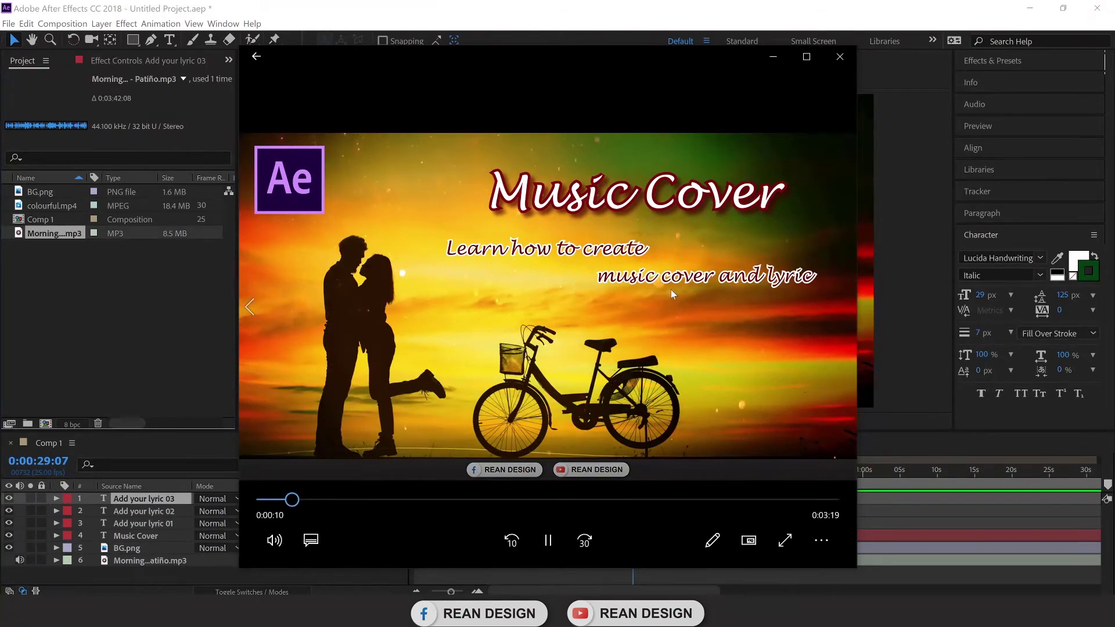
click(547, 541)
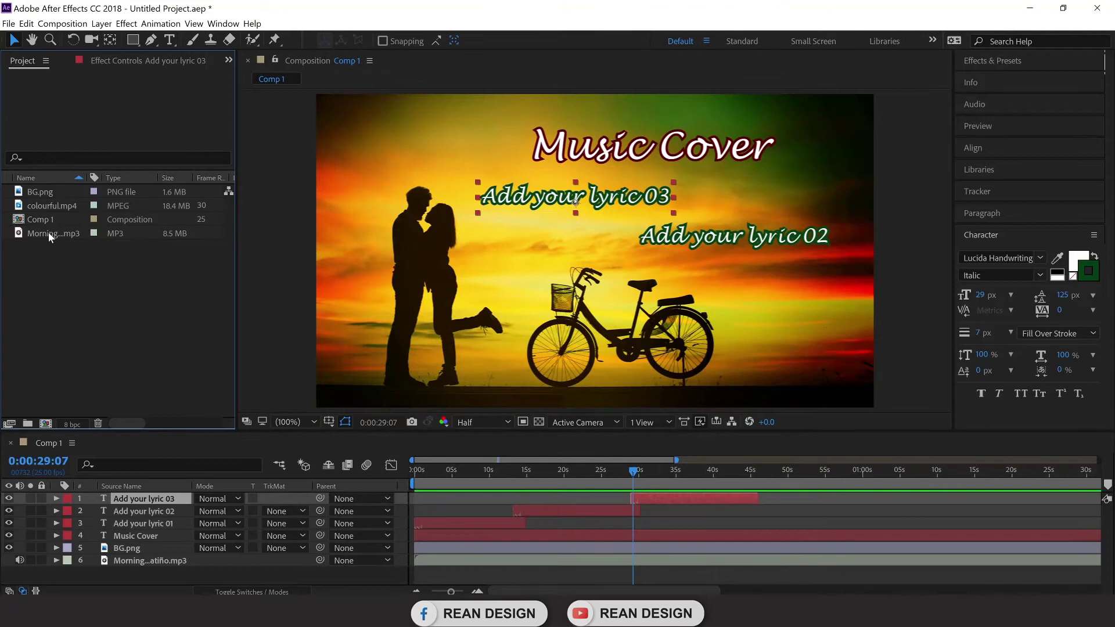
Add the colourful.mp4 footage to Comp 1 as the topmost layer.
click(48, 233)
click(47, 203)
click(49, 194)
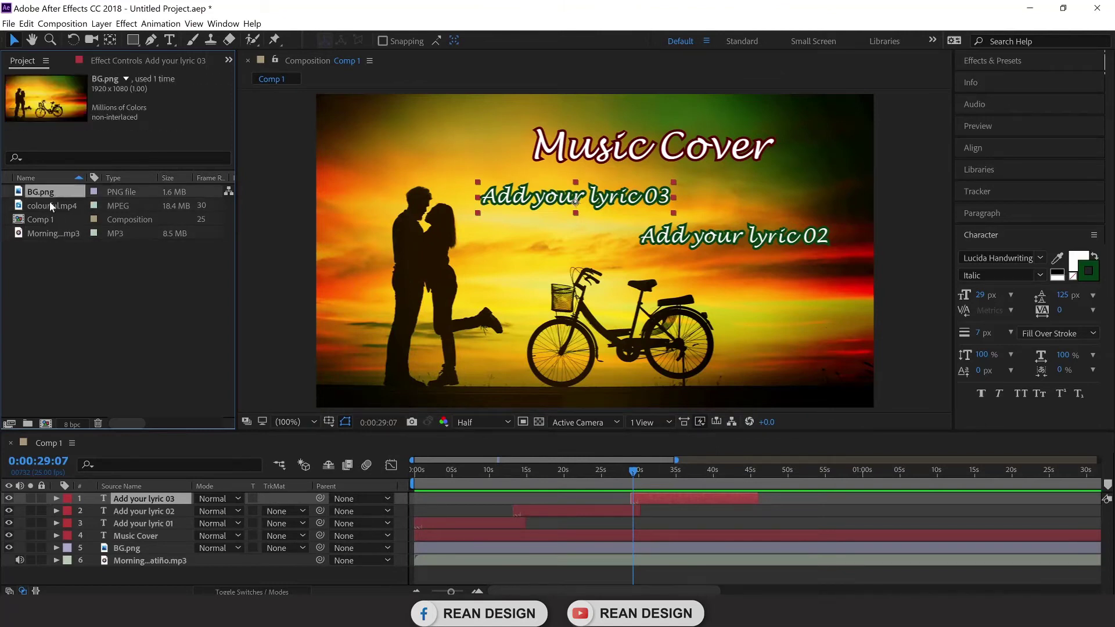
click(51, 203)
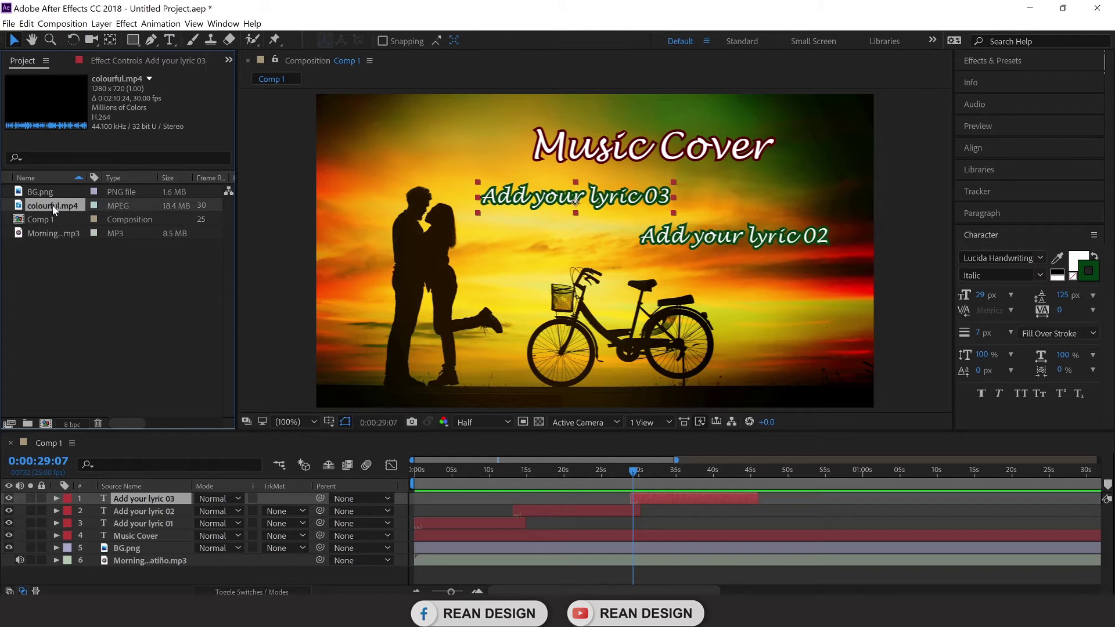
drag(52, 204, 131, 500)
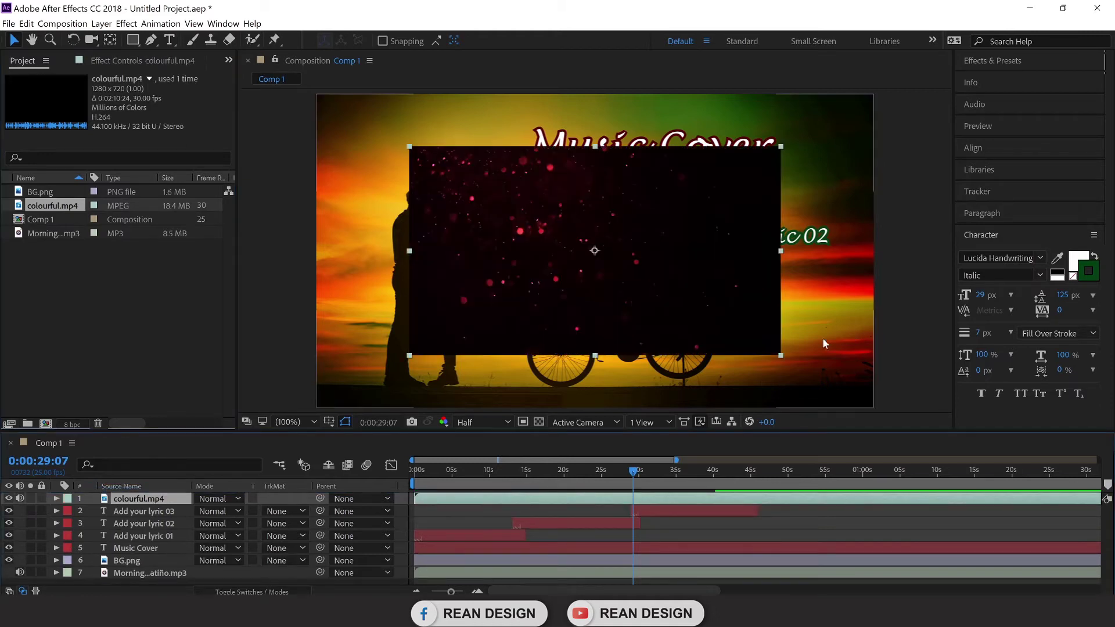
Enlarge the colourful.mp4 layer so that it fills the whole composition frame.
drag(634, 472, 527, 487)
click(915, 354)
click(579, 247)
drag(781, 355, 832, 399)
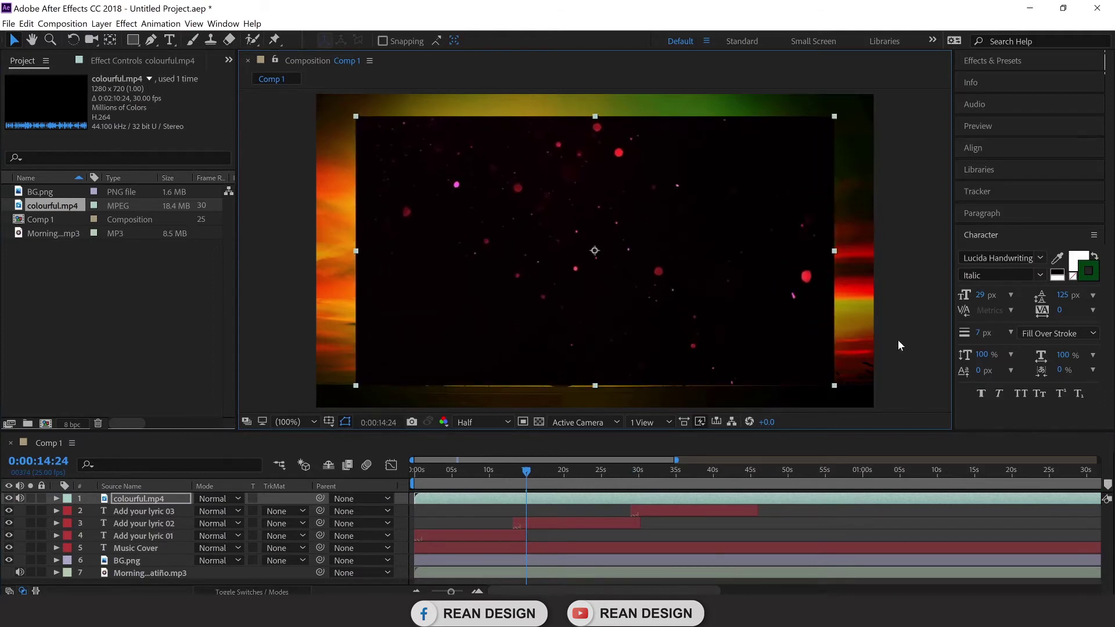
key(ctrl+alt+f)
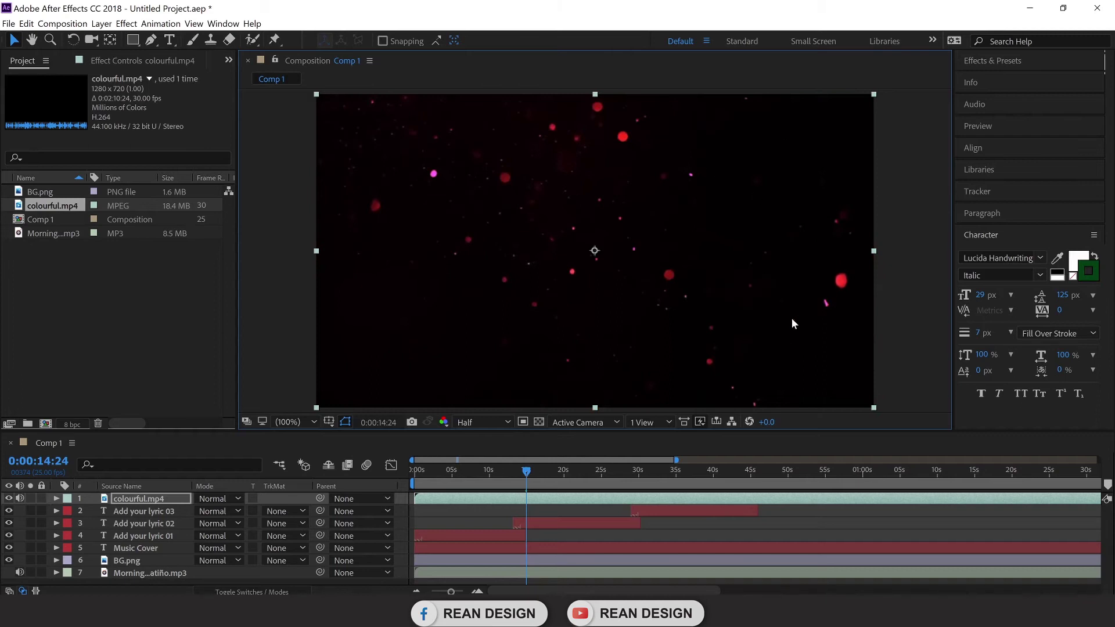
Scrub to 0:00:15:21 to examine the particle footage, keeping the colourful.mp4 layer selected.
click(487, 474)
drag(485, 474, 533, 474)
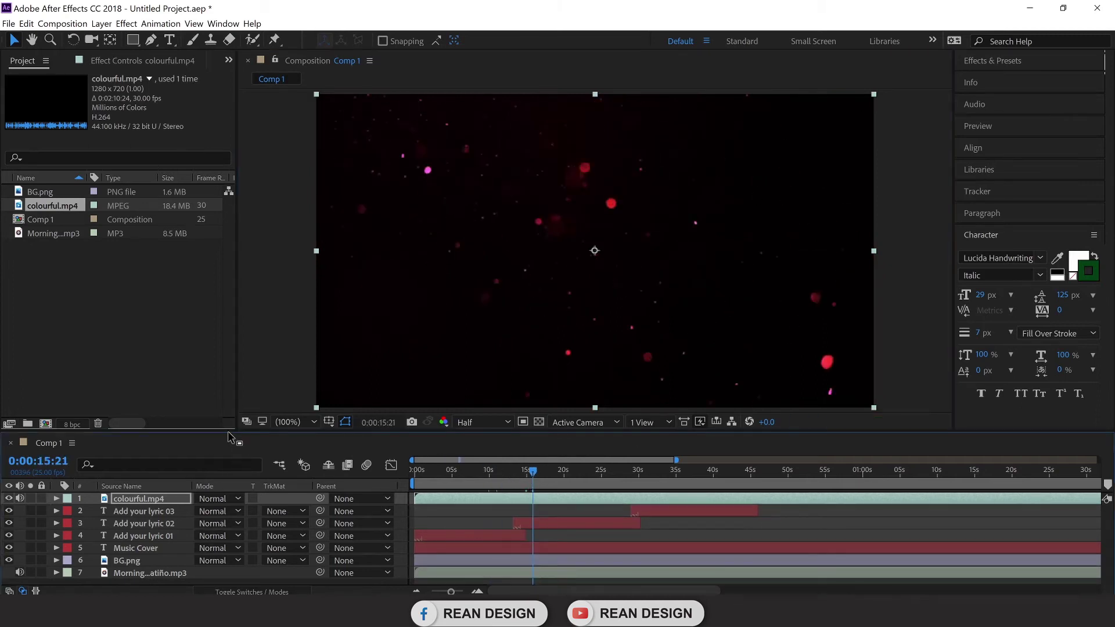
click(901, 189)
click(756, 197)
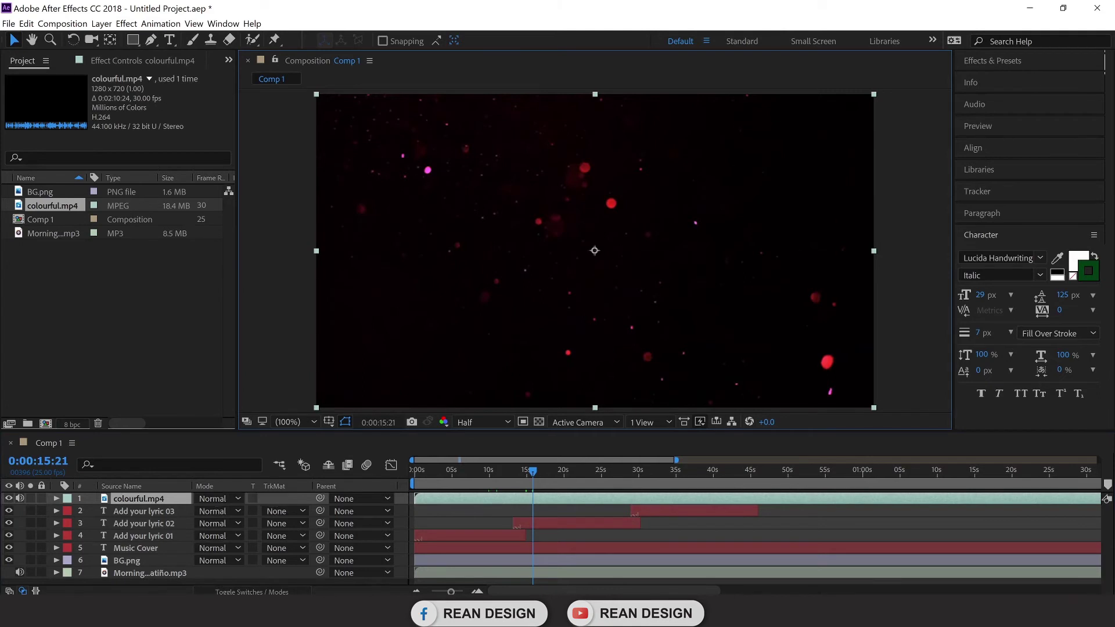
click(249, 592)
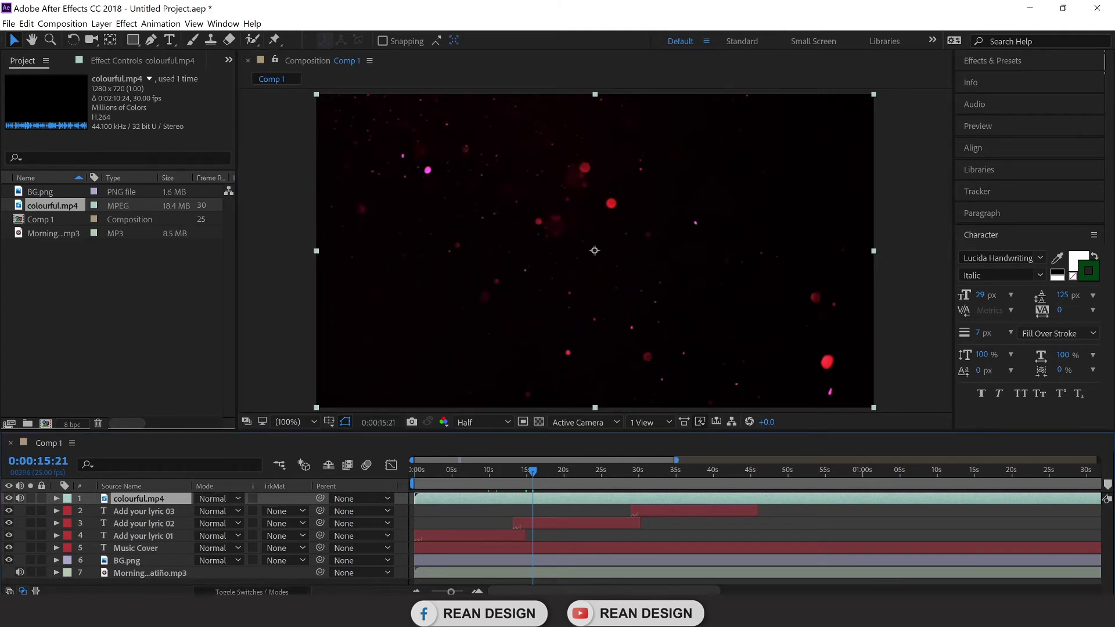
Set the colourful.mp4 layer's blending mode to Add and preview the particles over the background up to about 0:00:42.
click(249, 592)
click(234, 500)
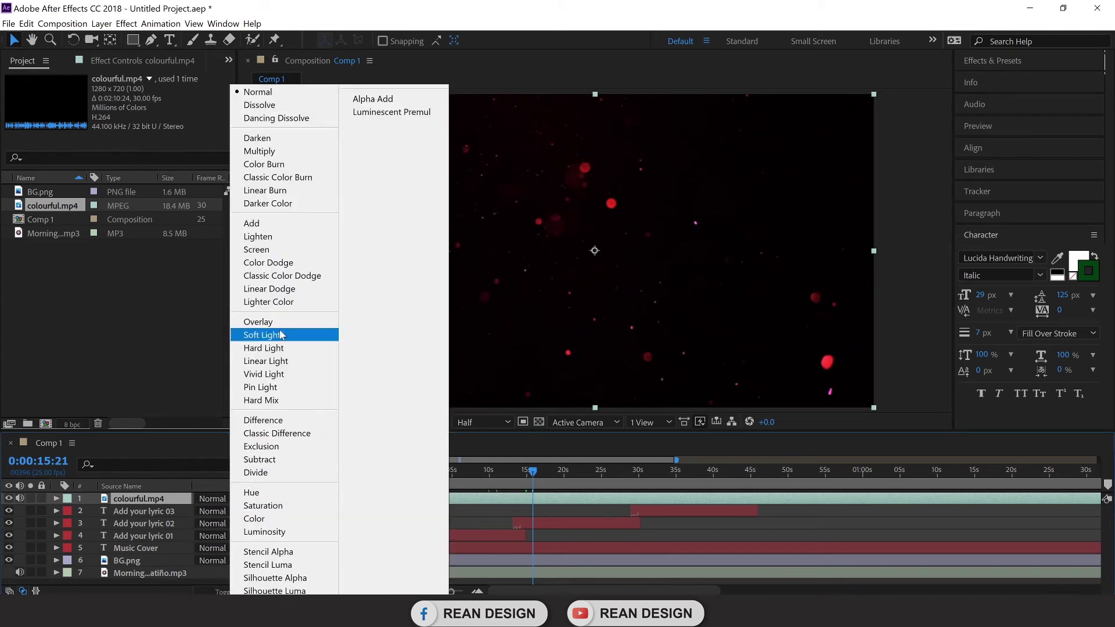
click(278, 225)
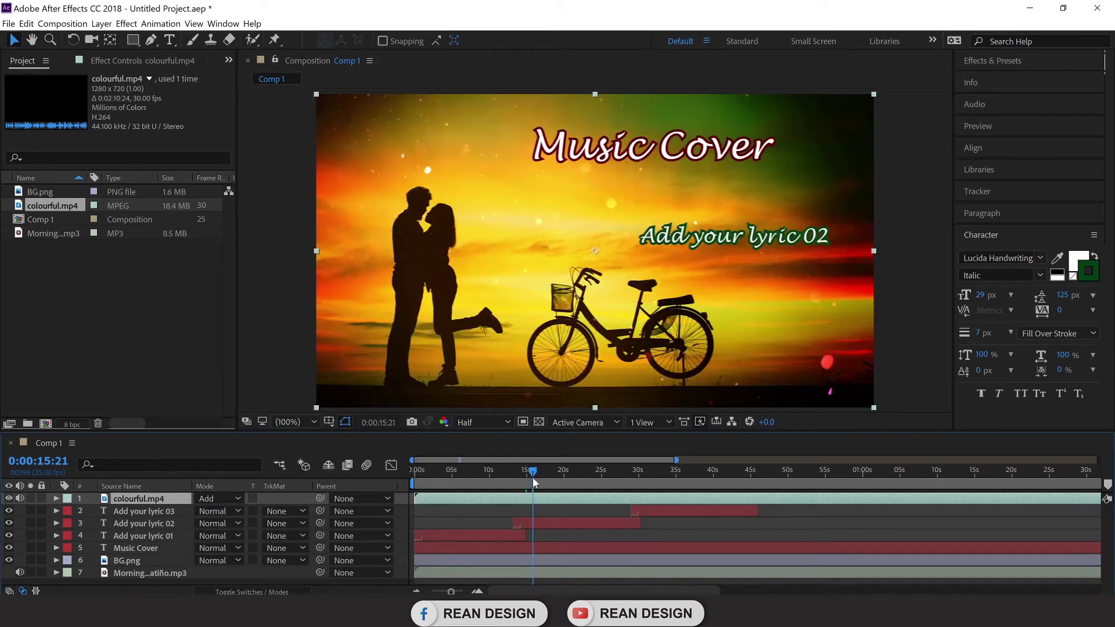
drag(539, 470, 729, 493)
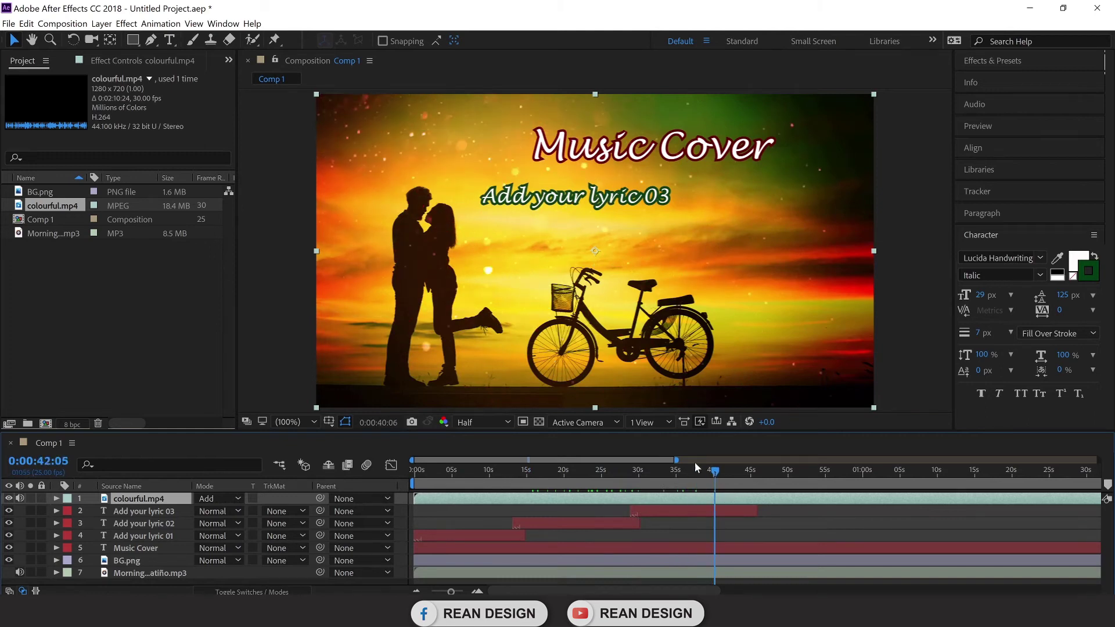
Show the full composition duration on the timeline and scrub near the end of colourful.mp4 to examine where its particles stop.
drag(678, 460, 1099, 460)
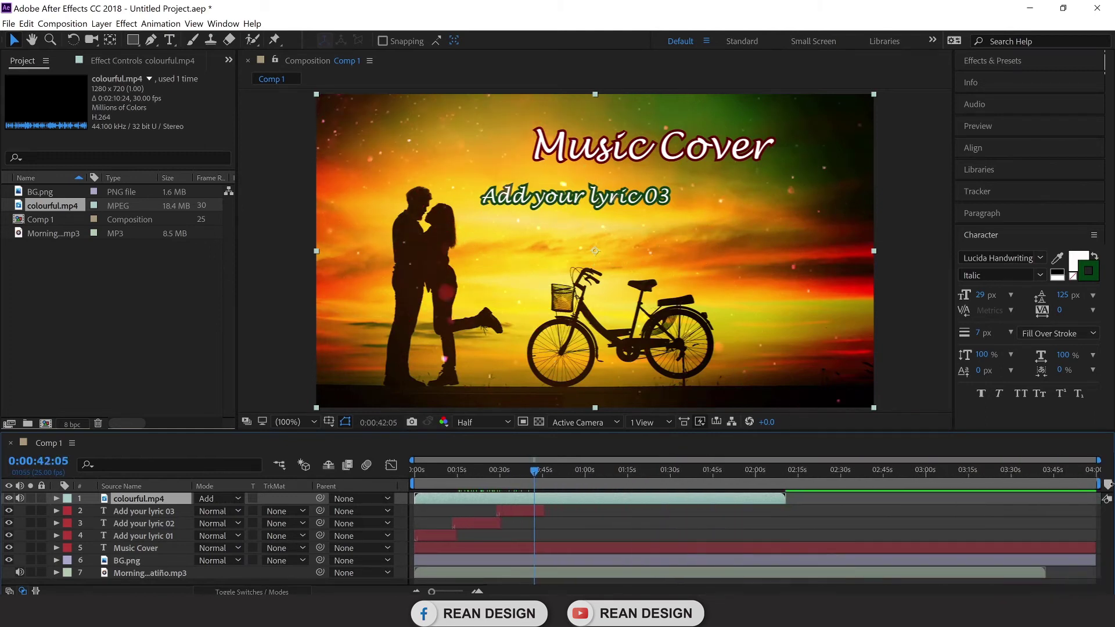
click(880, 532)
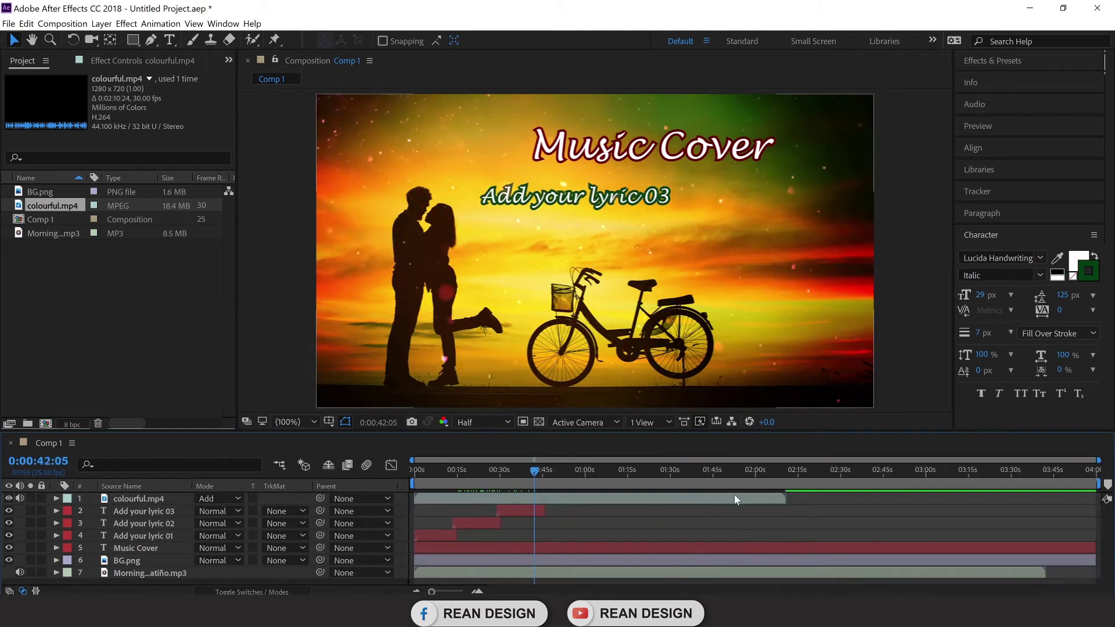
click(738, 497)
click(735, 472)
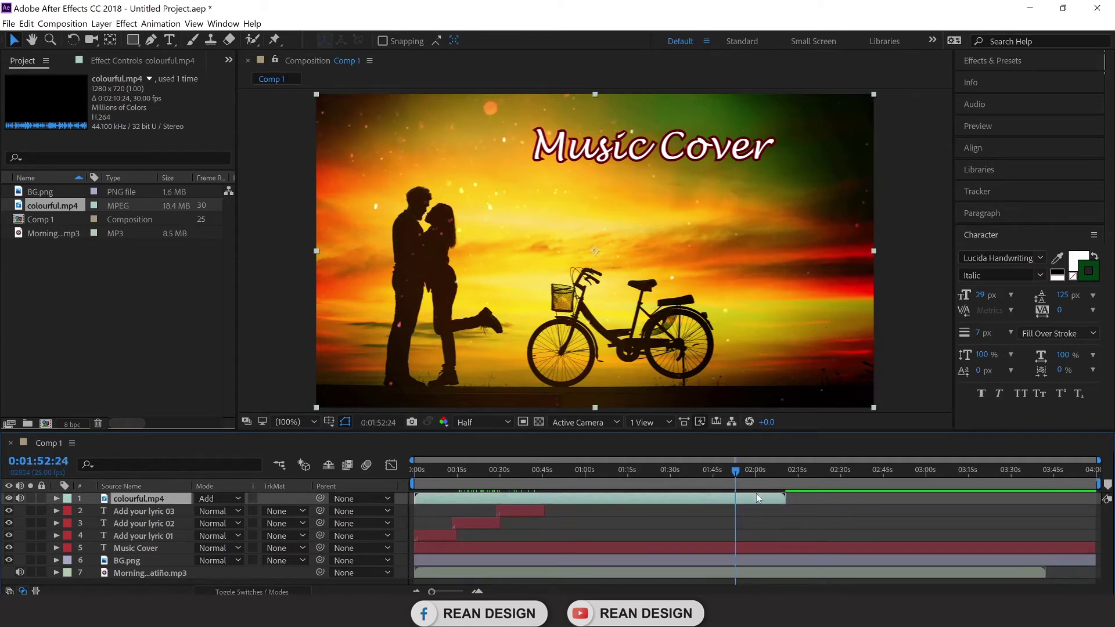
drag(740, 472, 775, 505)
click(806, 517)
click(781, 497)
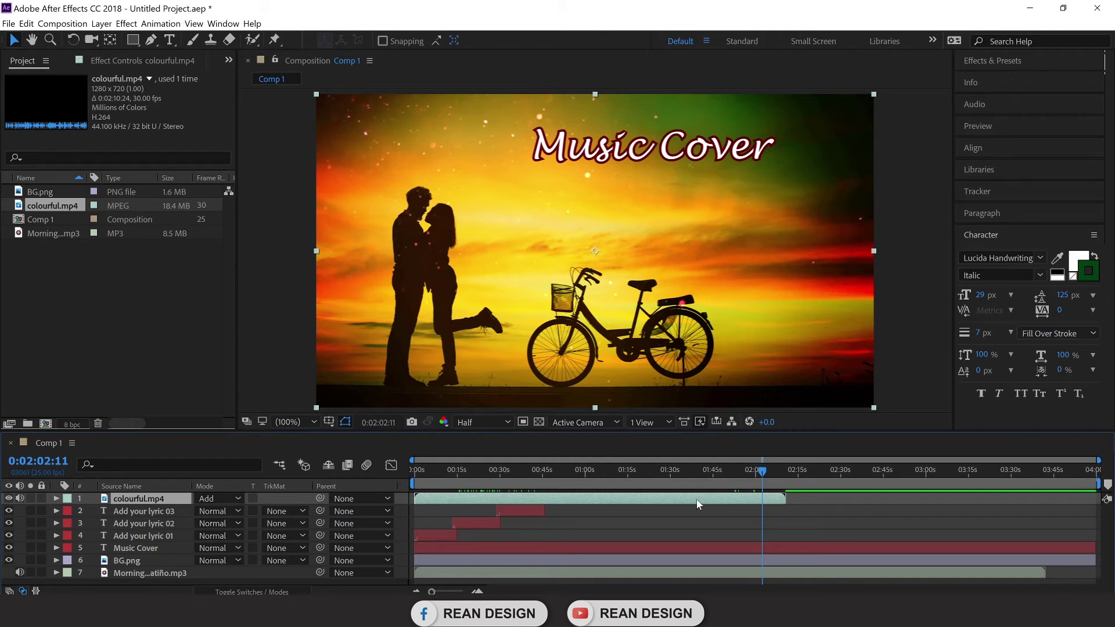
click(785, 517)
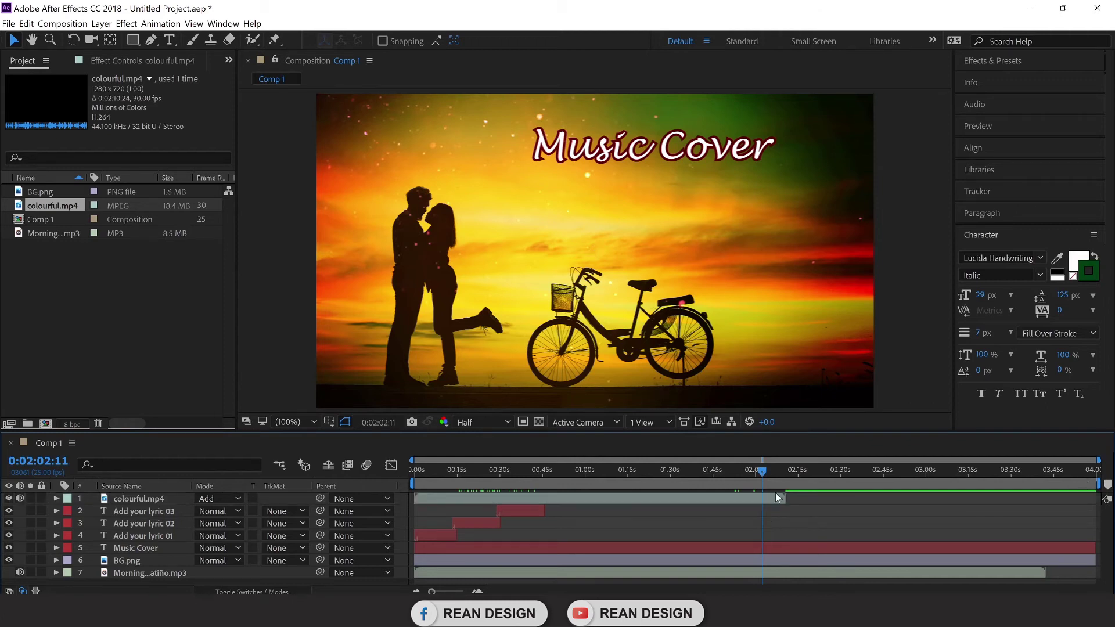
Try extending the particles with a duplicate colourful.mp4 layer starting at about 0:01:54, and remove the duplicate.
click(727, 503)
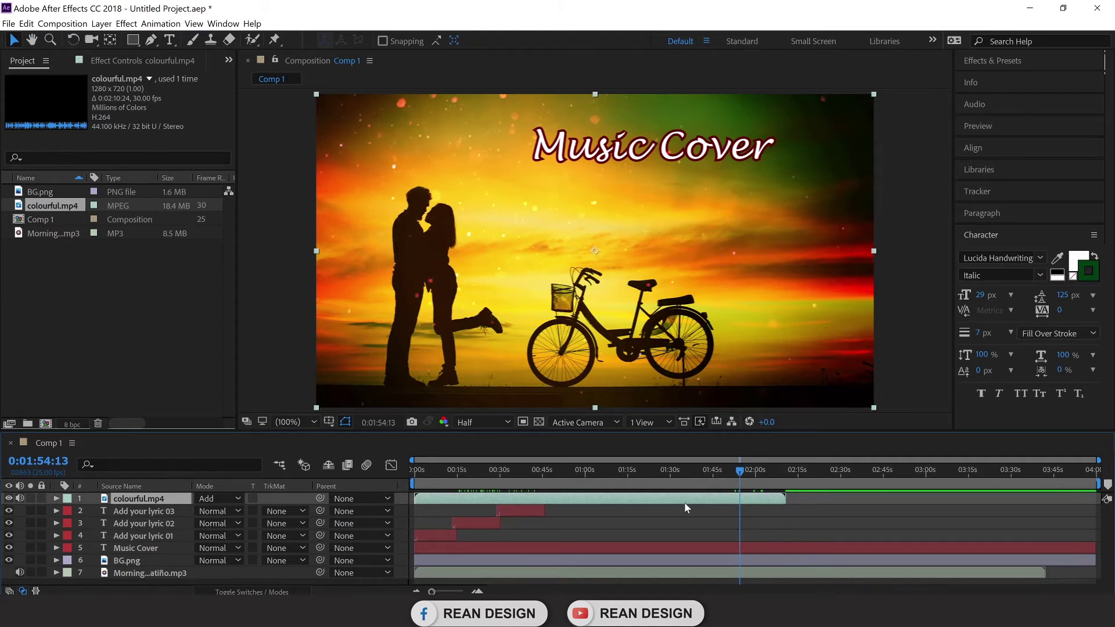
key(ctrl+d)
drag(676, 501, 1000, 497)
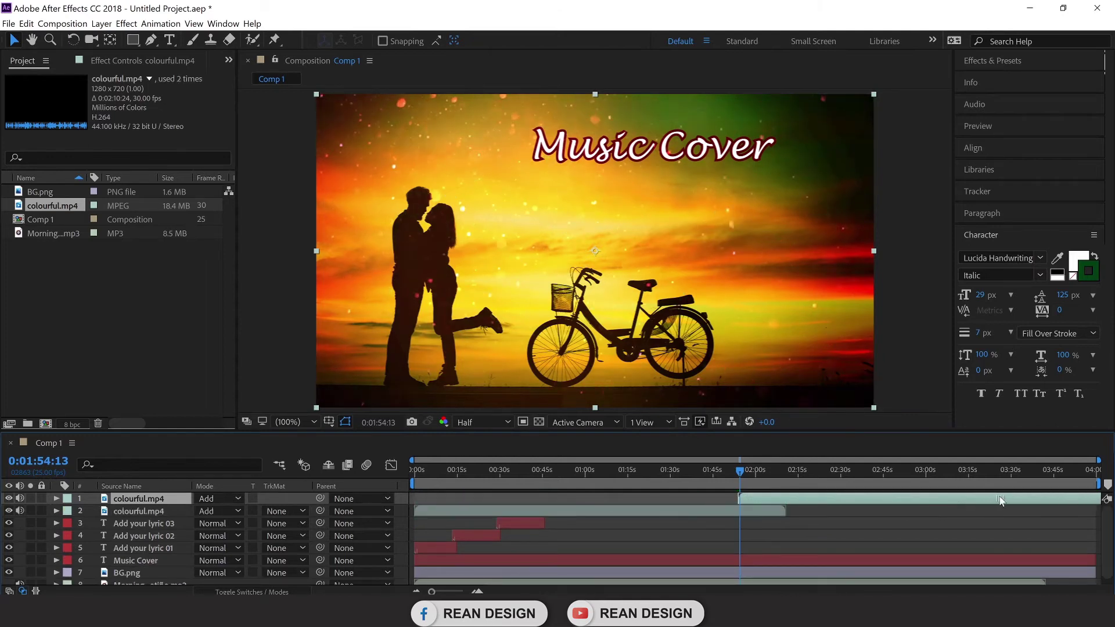
click(734, 469)
drag(747, 473, 779, 512)
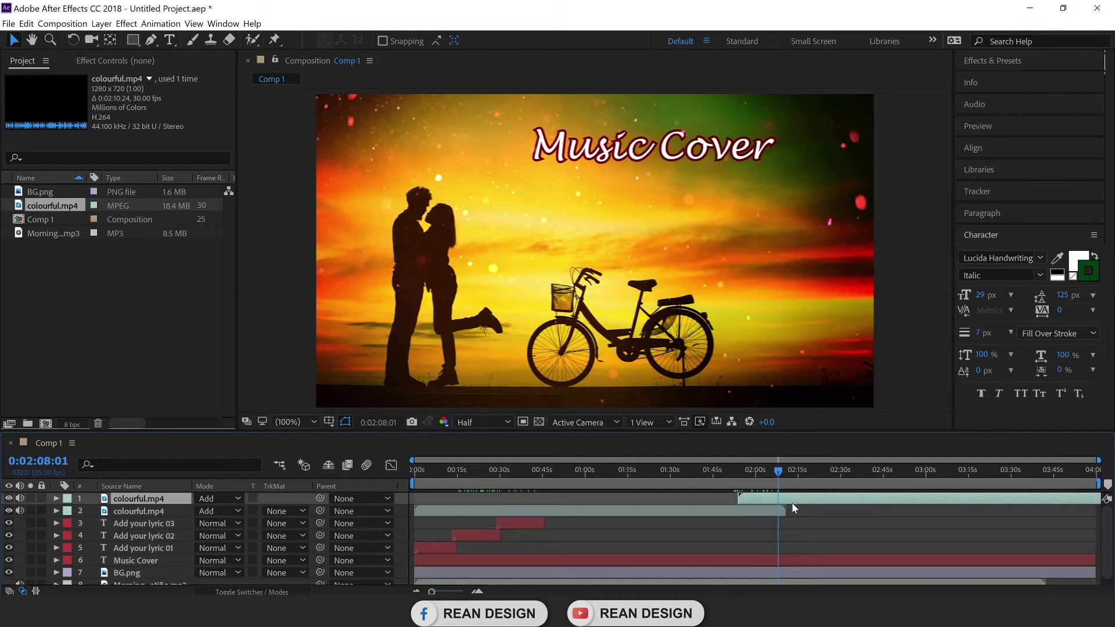
key(Delete)
Time-stretch the colourful.mp4 layer to a new duration of 0:04:00:00, holding its in-point in place.
click(748, 503)
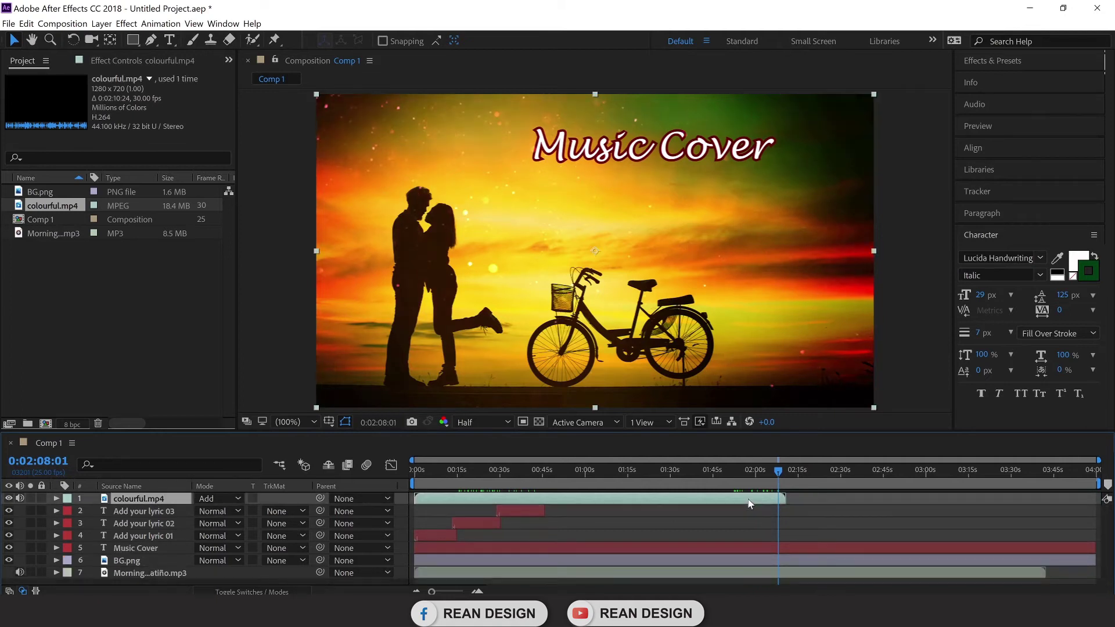
drag(773, 472, 745, 472)
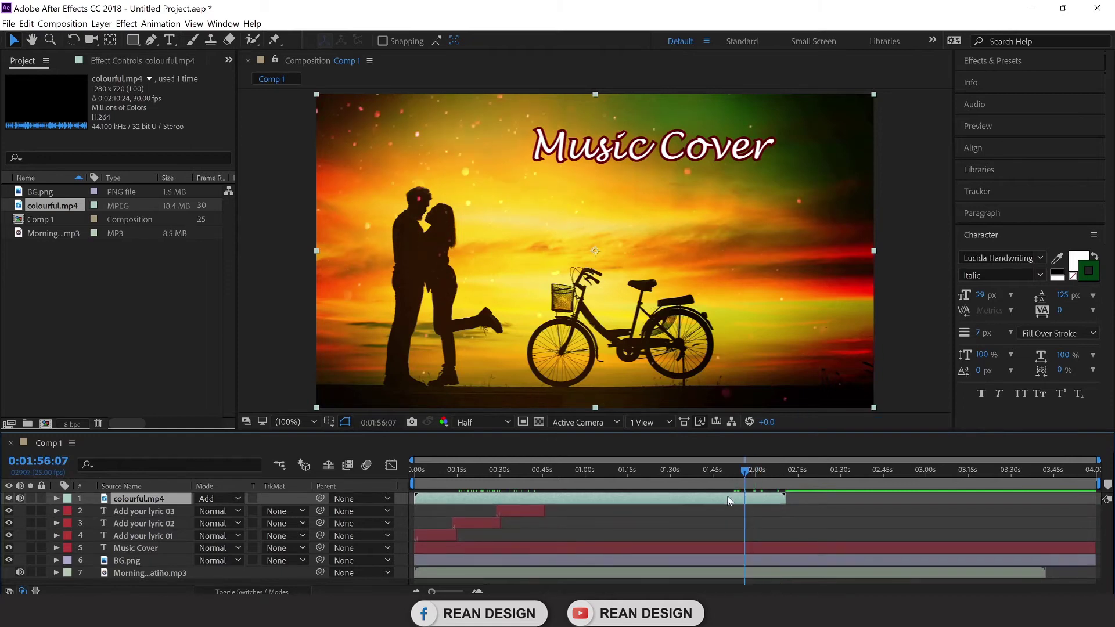
right_click(729, 492)
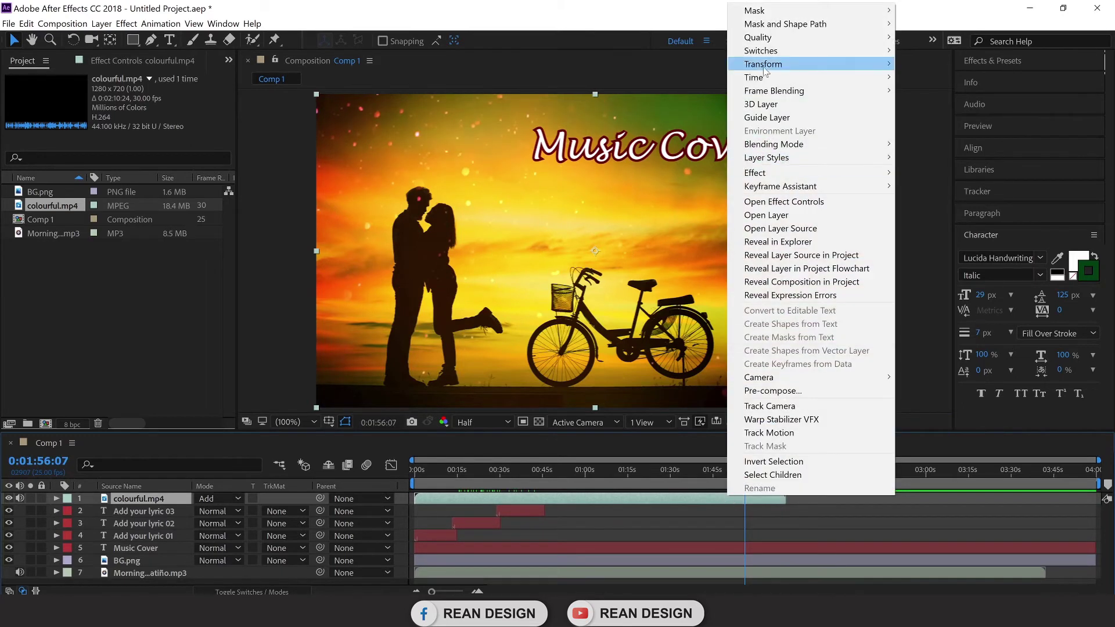
mouse_move(779, 77)
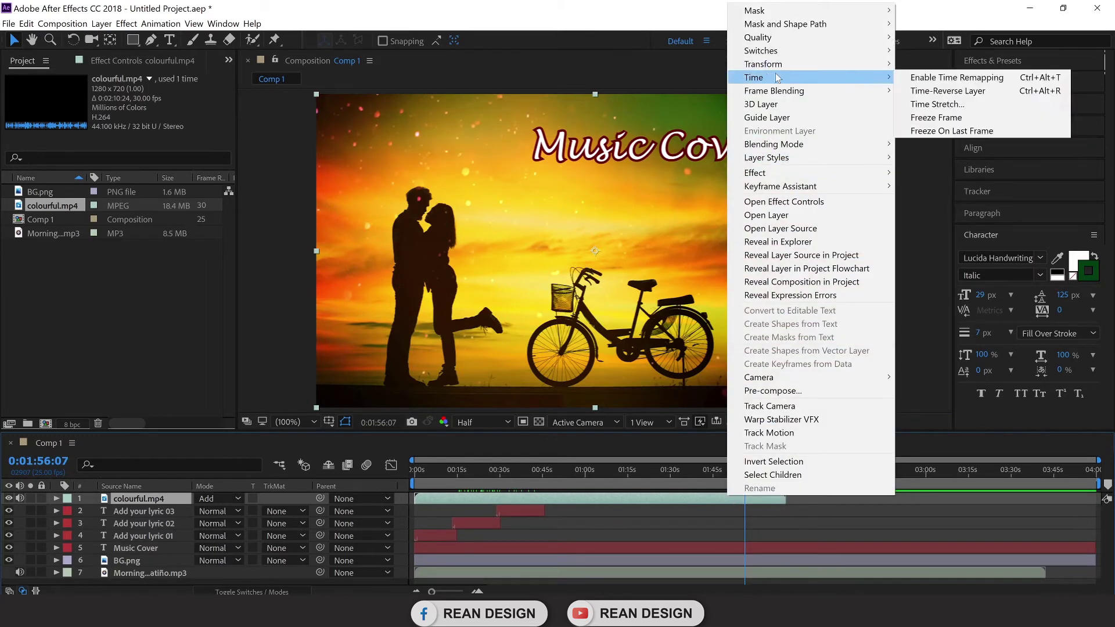
click(963, 106)
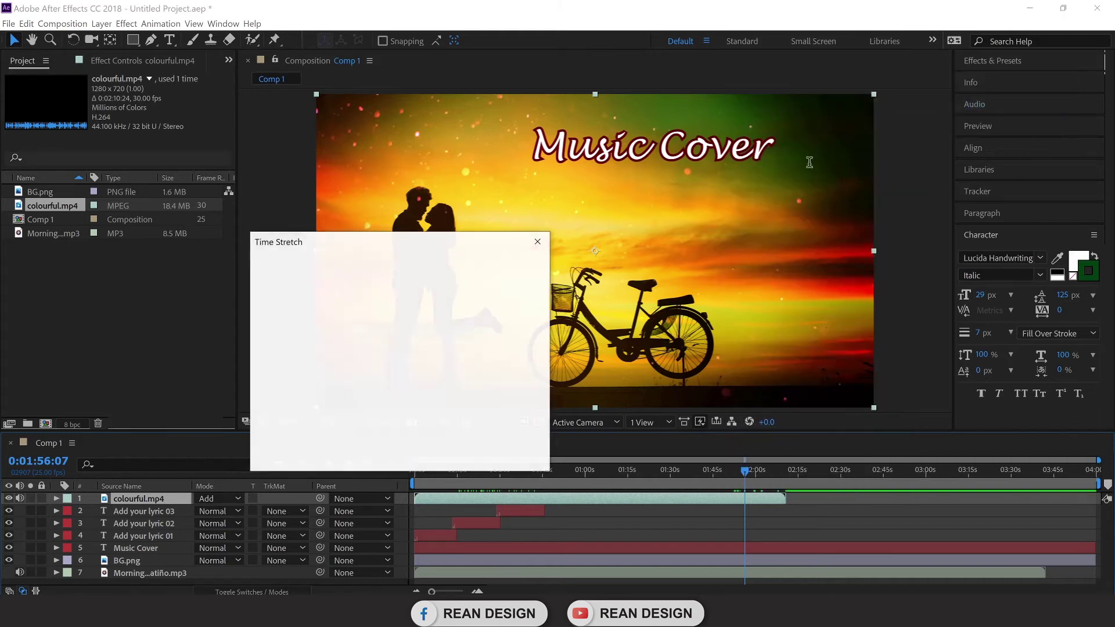
drag(425, 243, 501, 198)
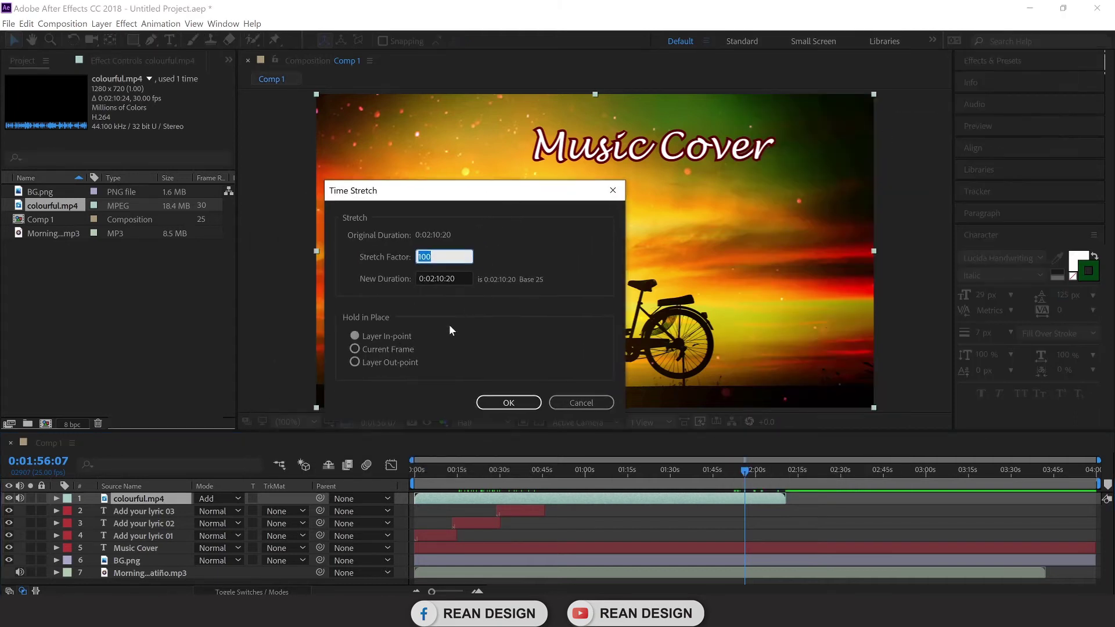
click(435, 279)
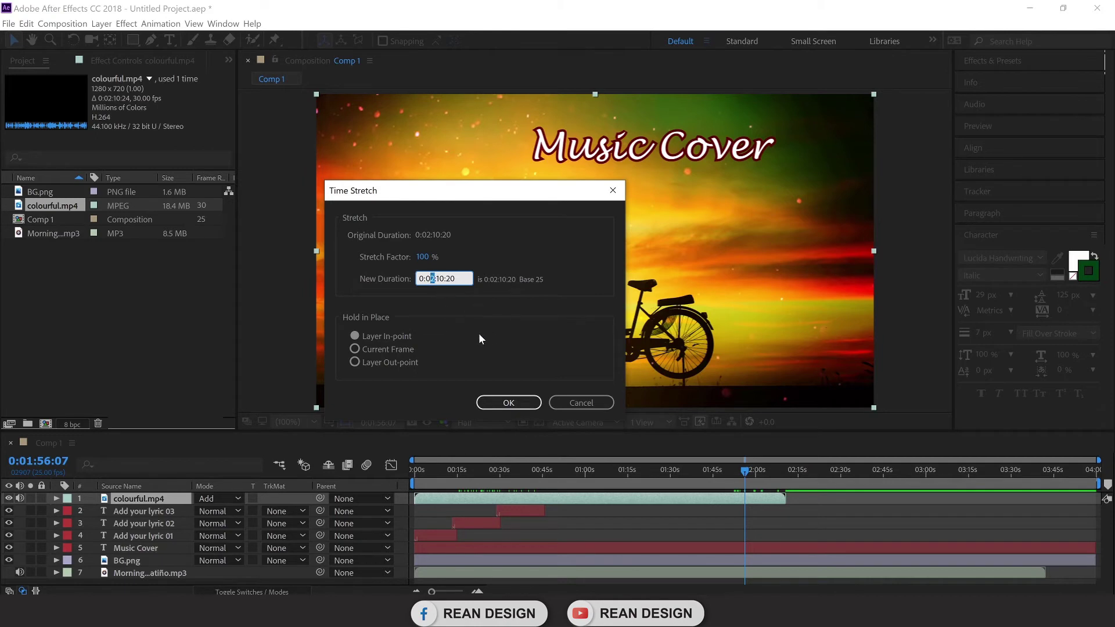
text(4:0)
key(BackSpace)
key(BackSpace)
text(0:0)
click(528, 401)
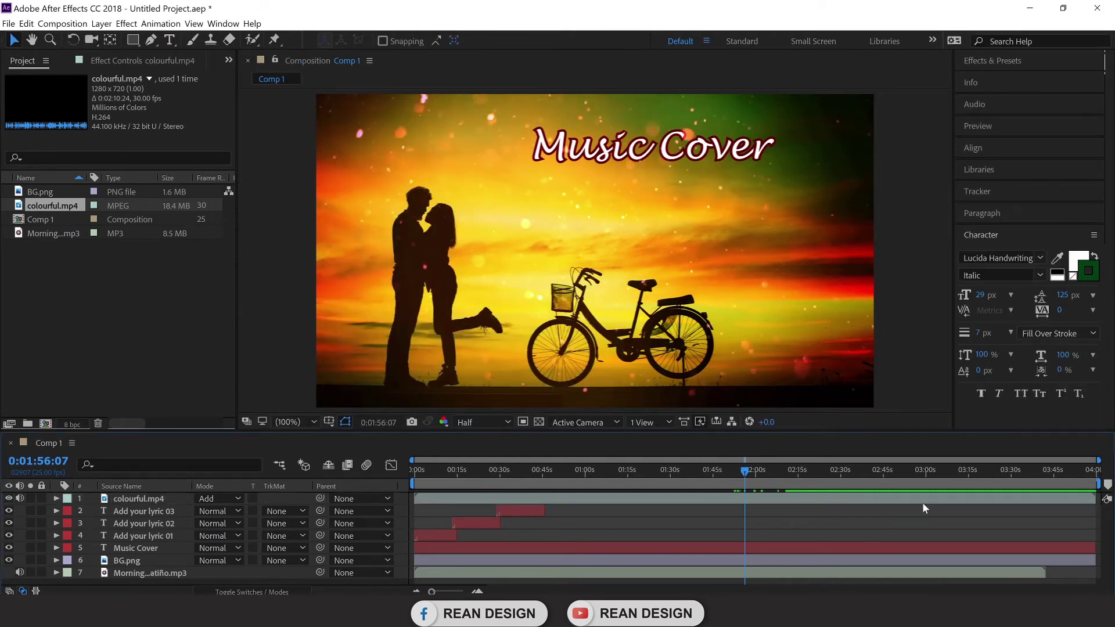
Scrub and play Comp 1 between about 0:00:54 and 0:02:24 to examine the stretched particle footage.
click(789, 470)
click(816, 474)
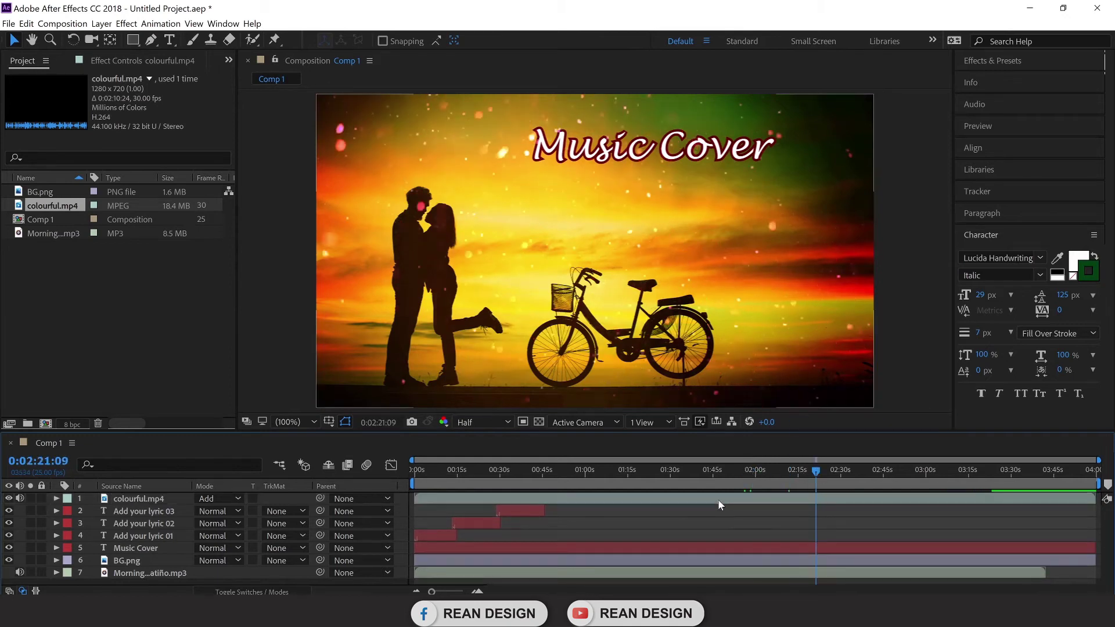
click(640, 473)
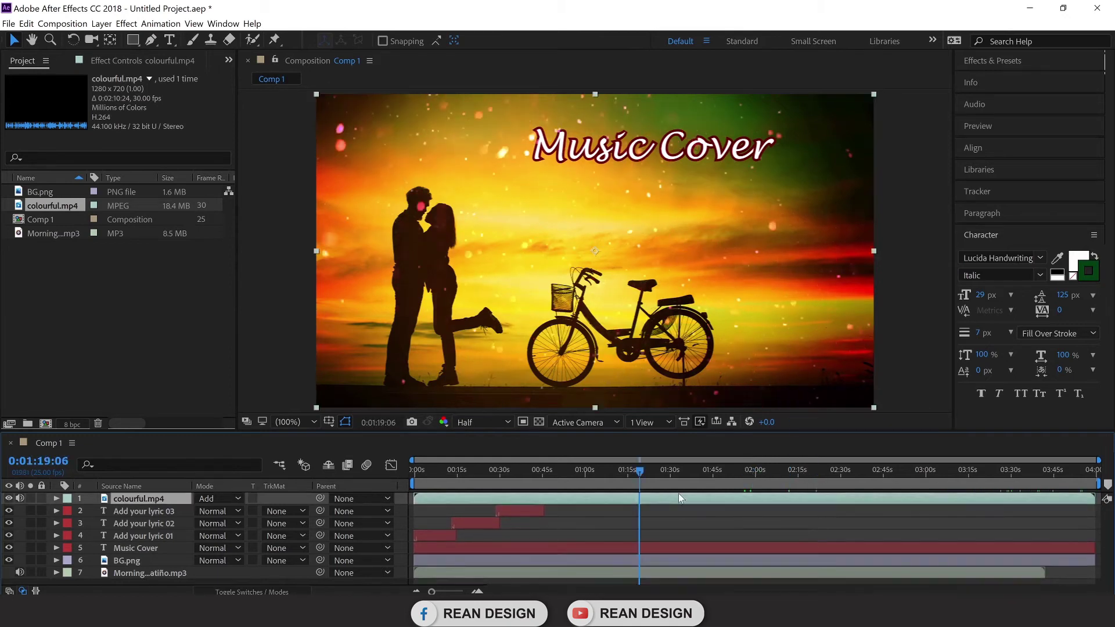
click(696, 511)
click(694, 496)
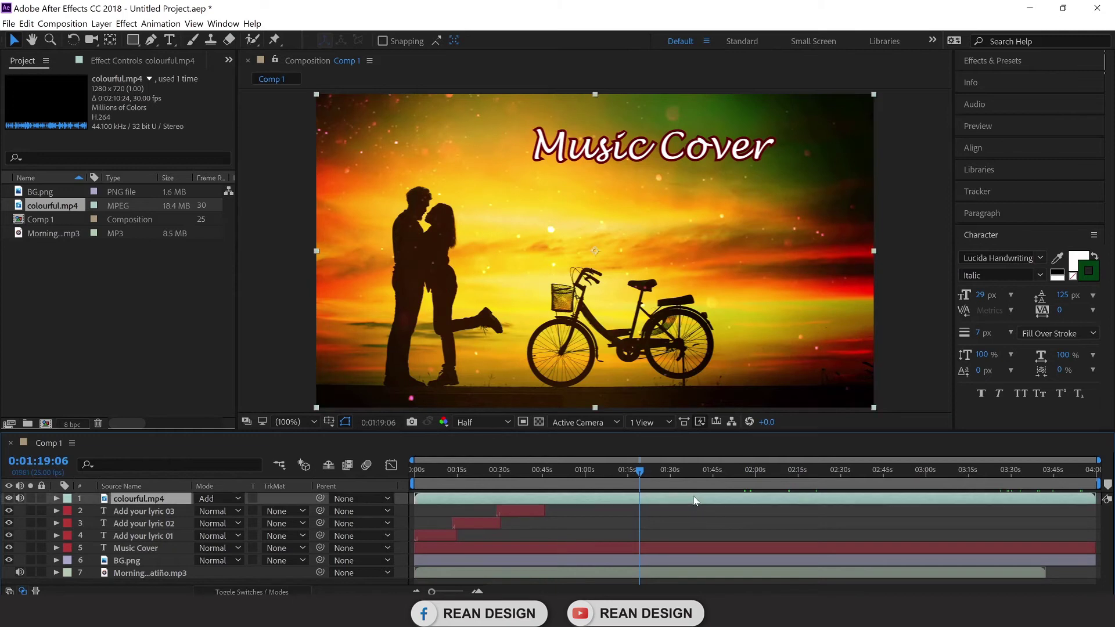
click(922, 511)
click(927, 502)
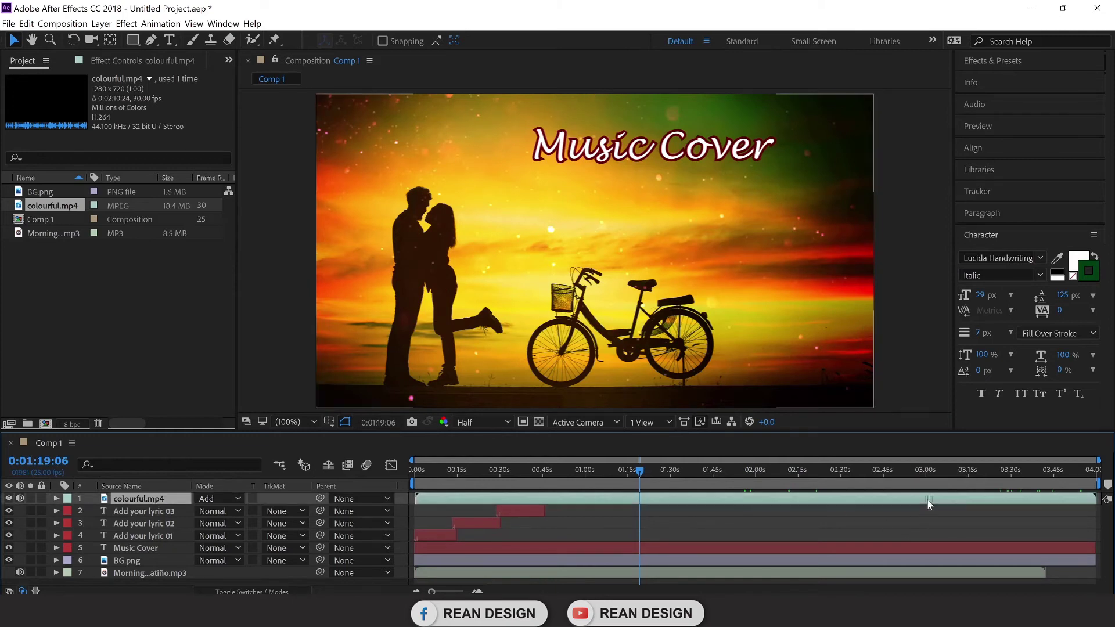
click(939, 517)
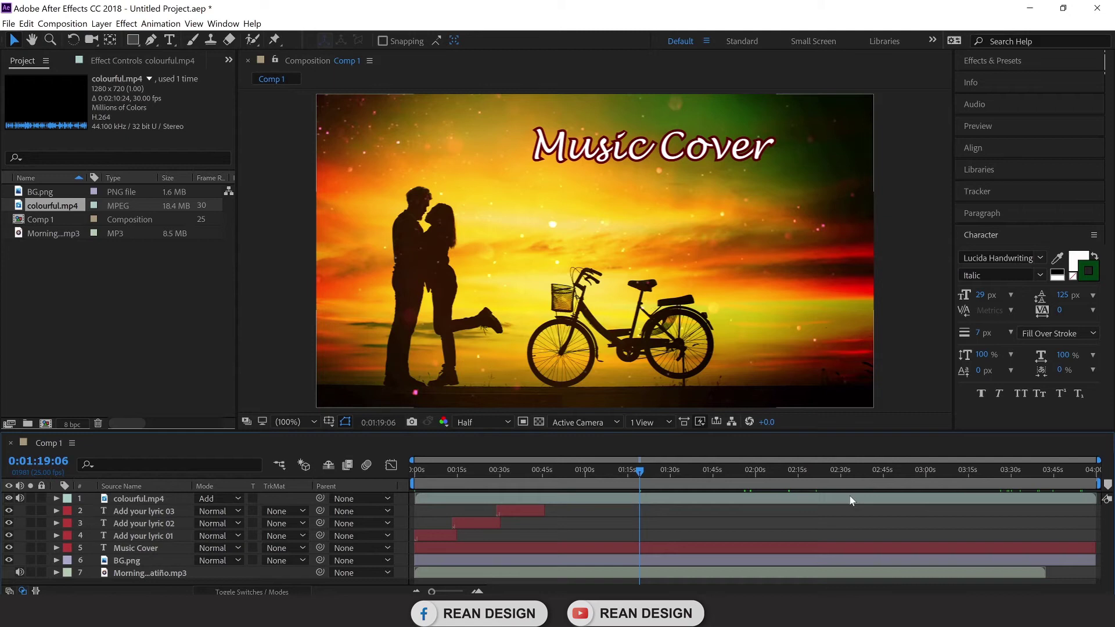
drag(645, 473, 747, 472)
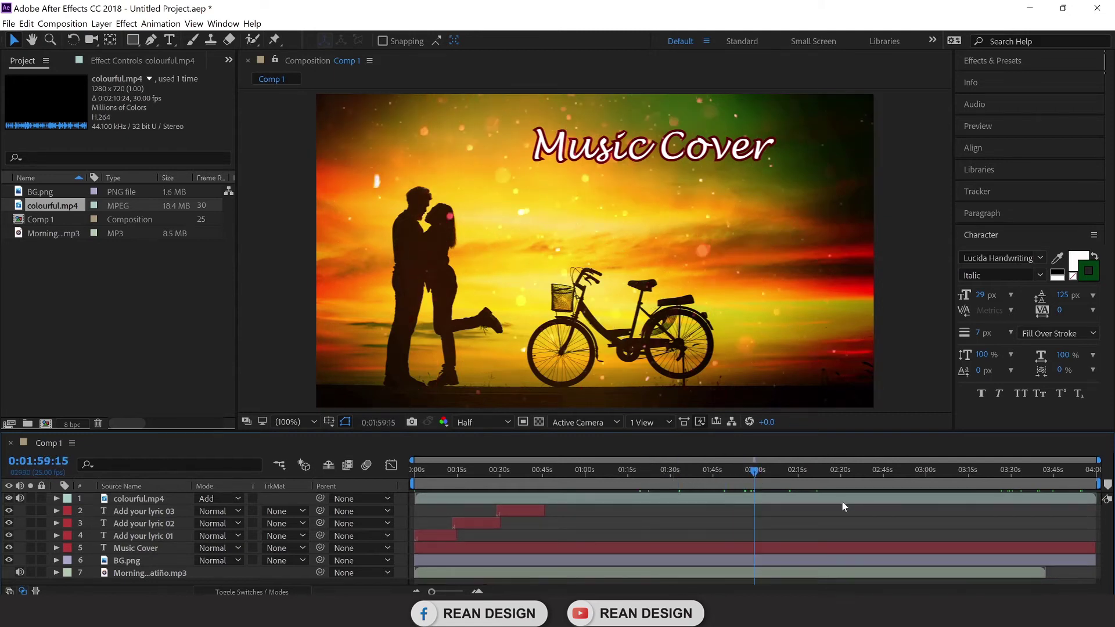
click(821, 470)
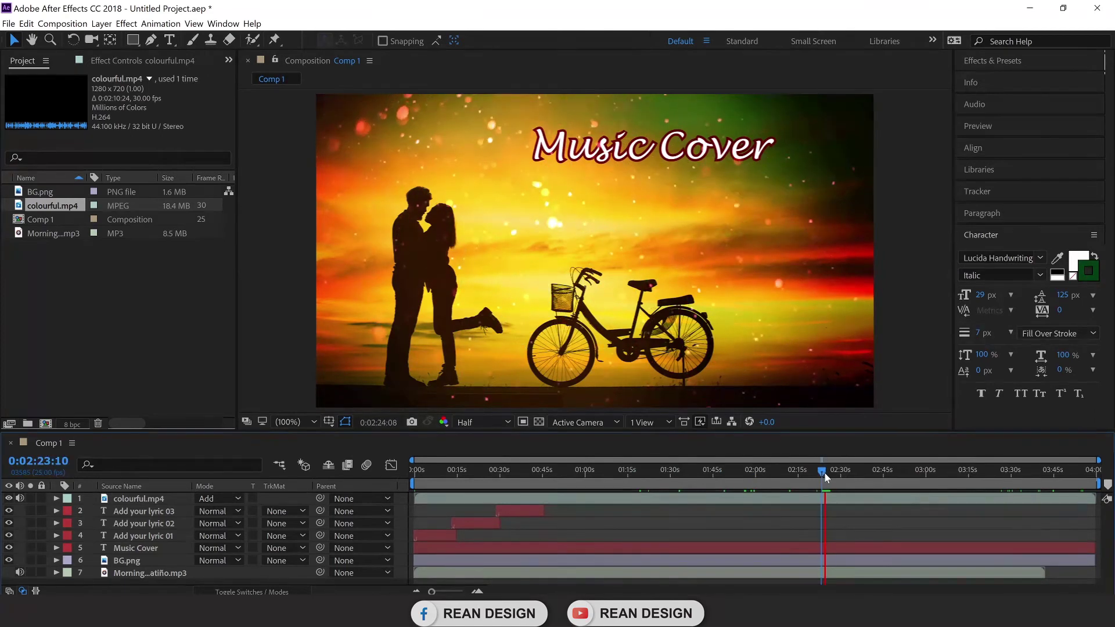
drag(823, 473, 593, 505)
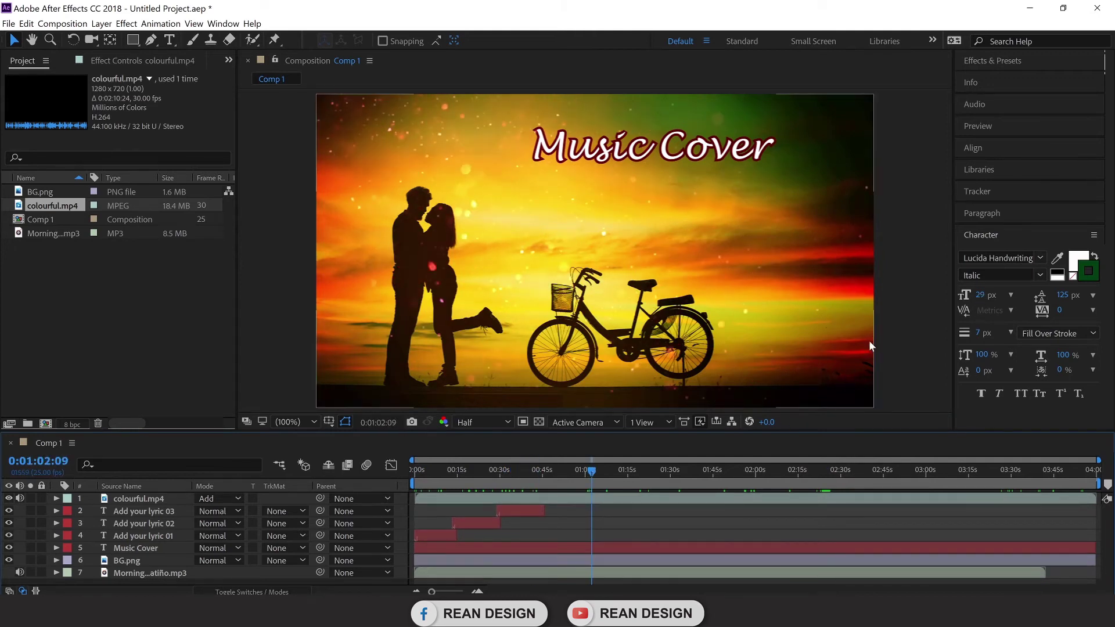
click(589, 473)
drag(580, 479, 571, 482)
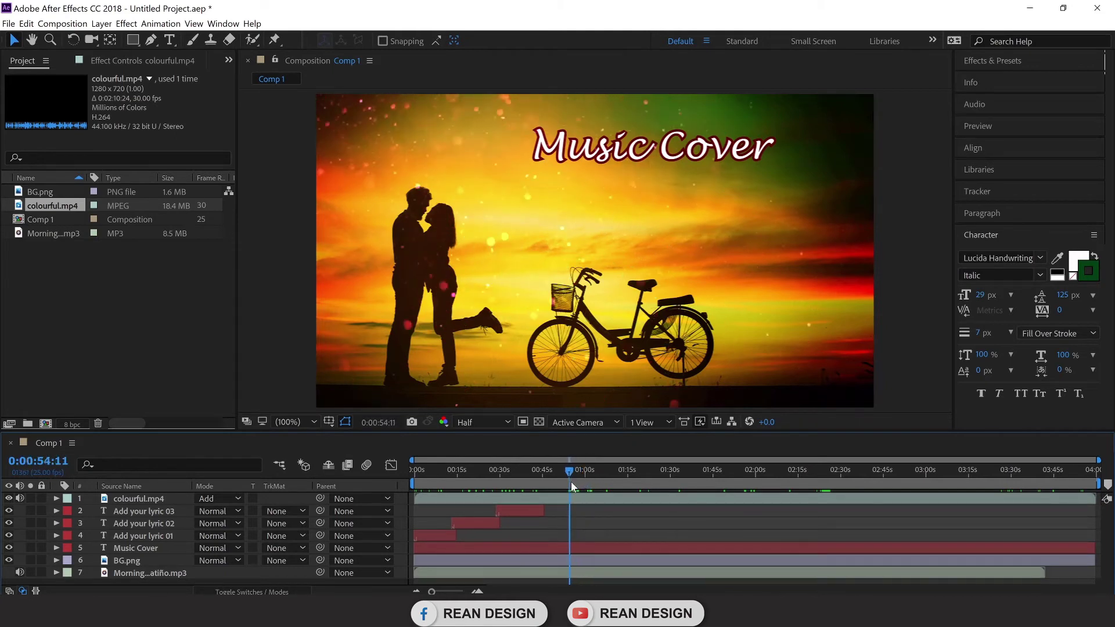
With the playhead at 0:00:20:24, create a cyan 1920 × 1080 px solid and move it to the top of Comp 1's layer stack.
click(610, 571)
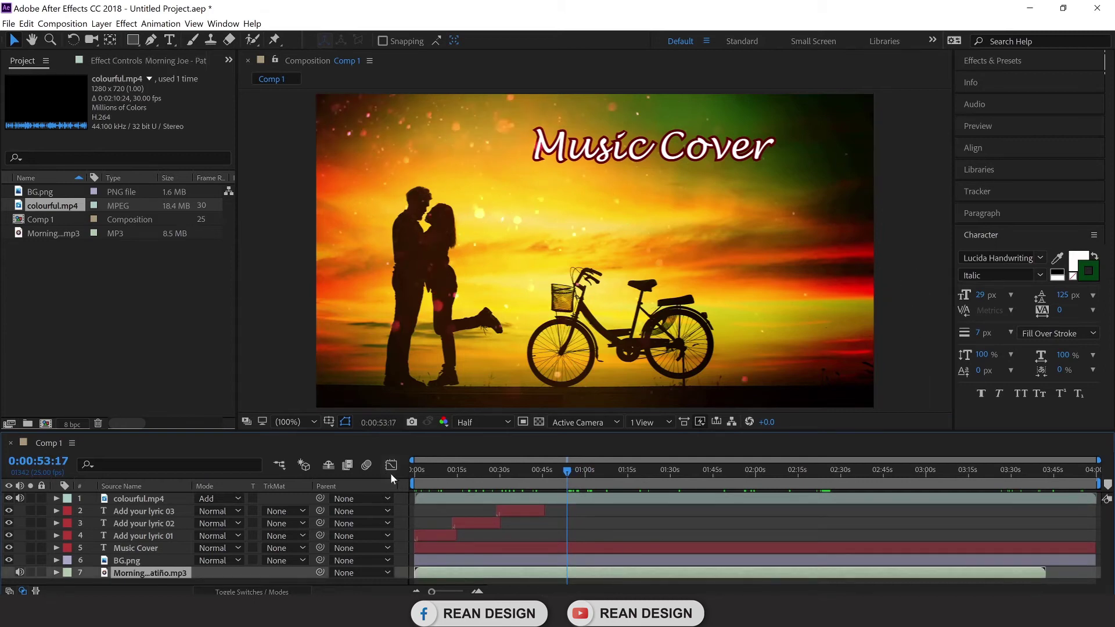
drag(562, 475, 474, 485)
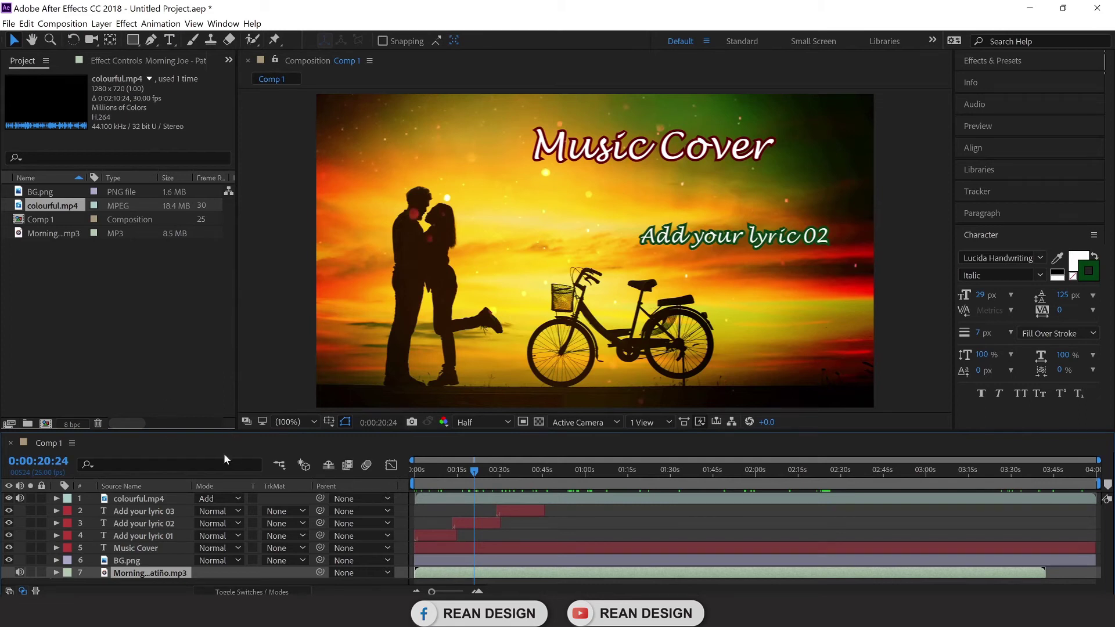
click(102, 23)
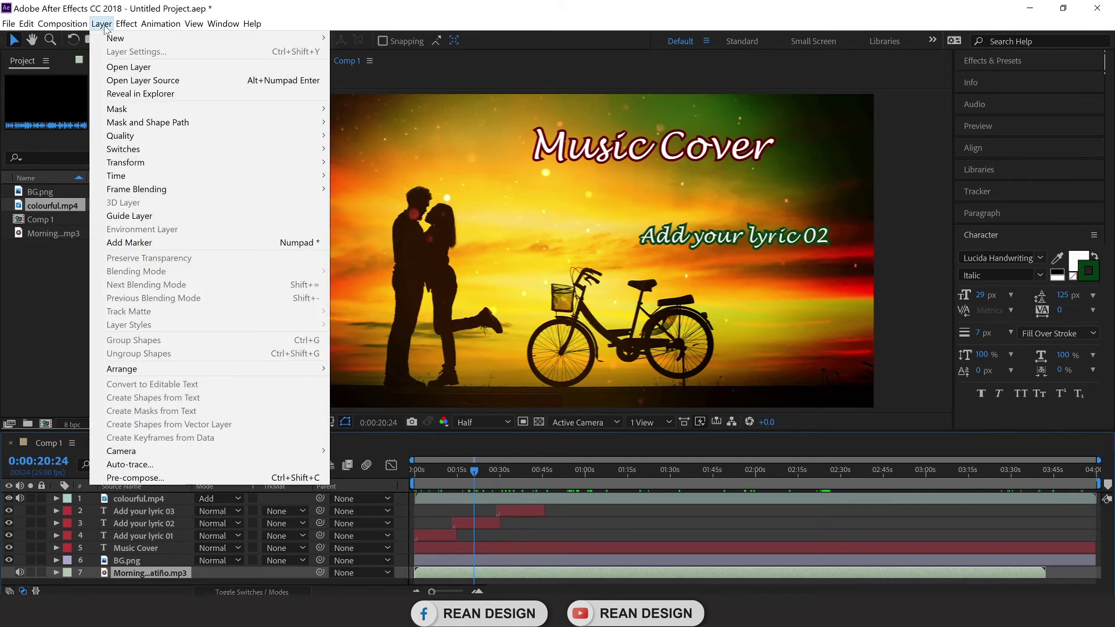
mouse_move(119, 41)
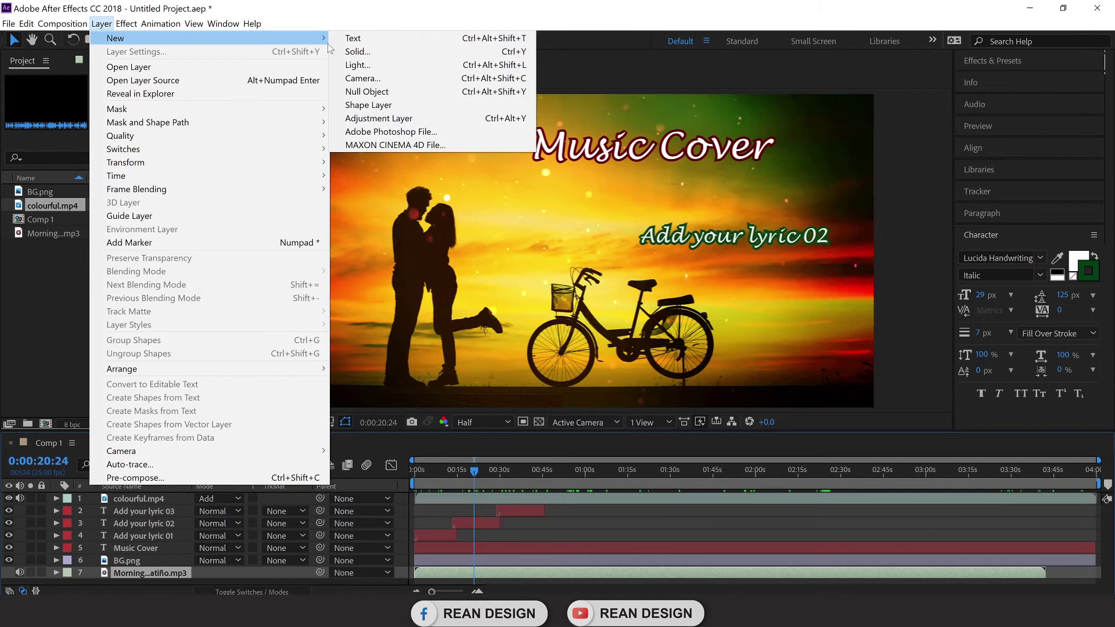
click(530, 52)
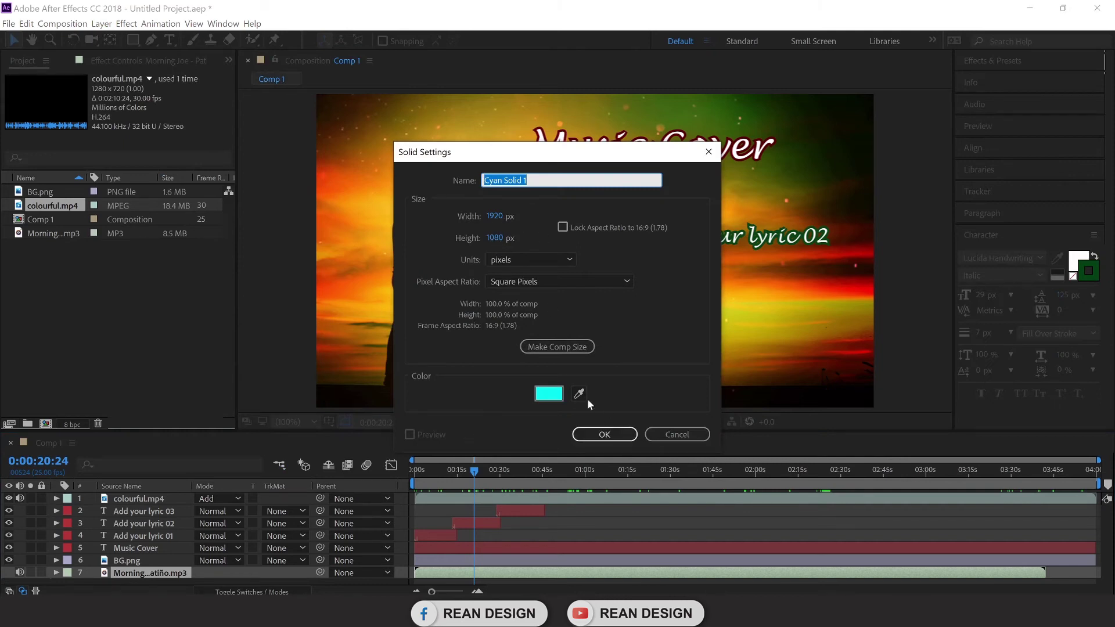
click(608, 435)
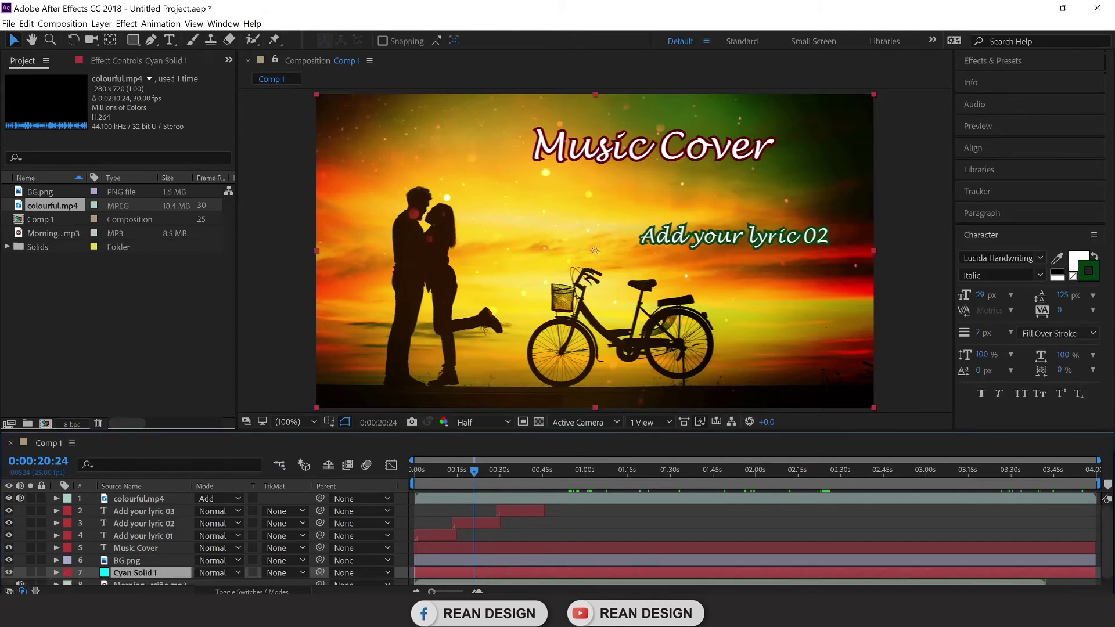
drag(154, 574, 155, 500)
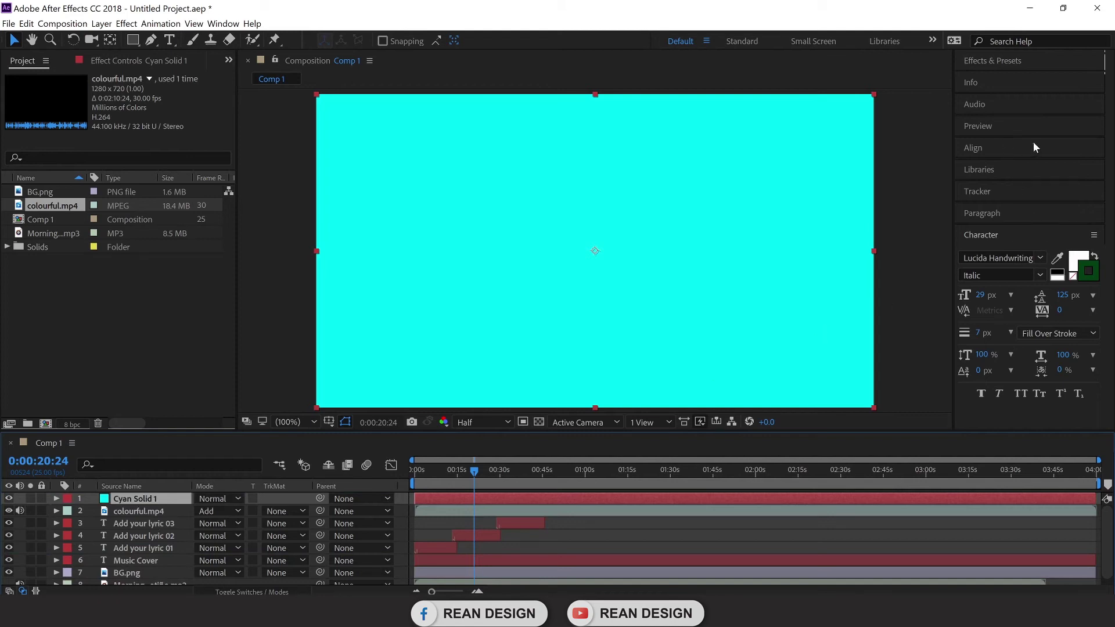
Apply the Audio Spectrum effect to Cyan Solid 1 and set its audio layer to Morning Joe - Patiño.mp3.
click(991, 58)
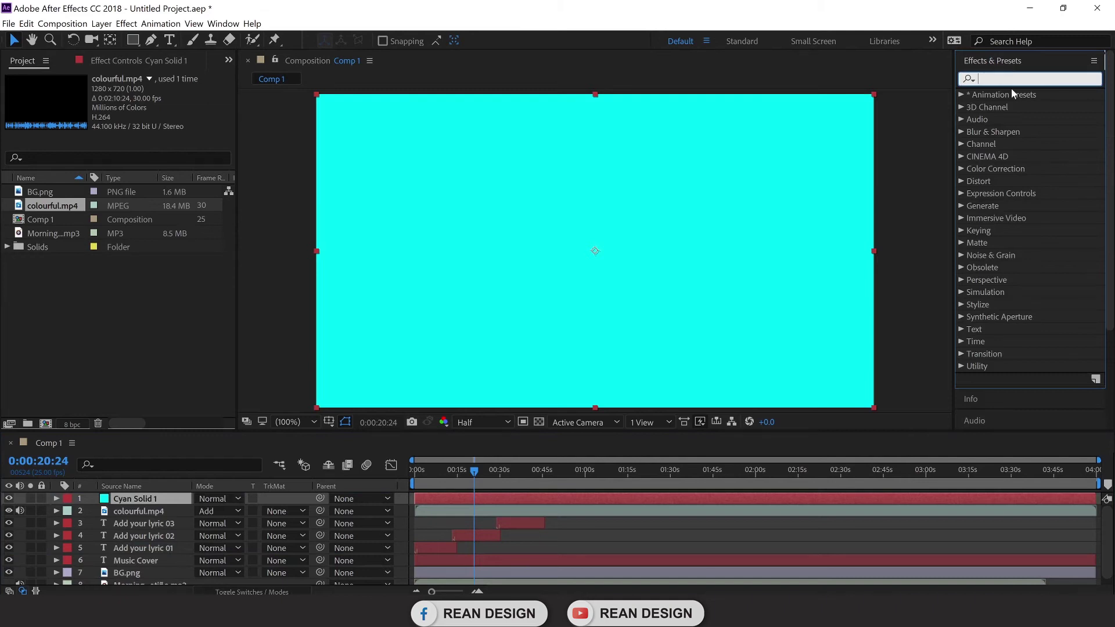
text(aud)
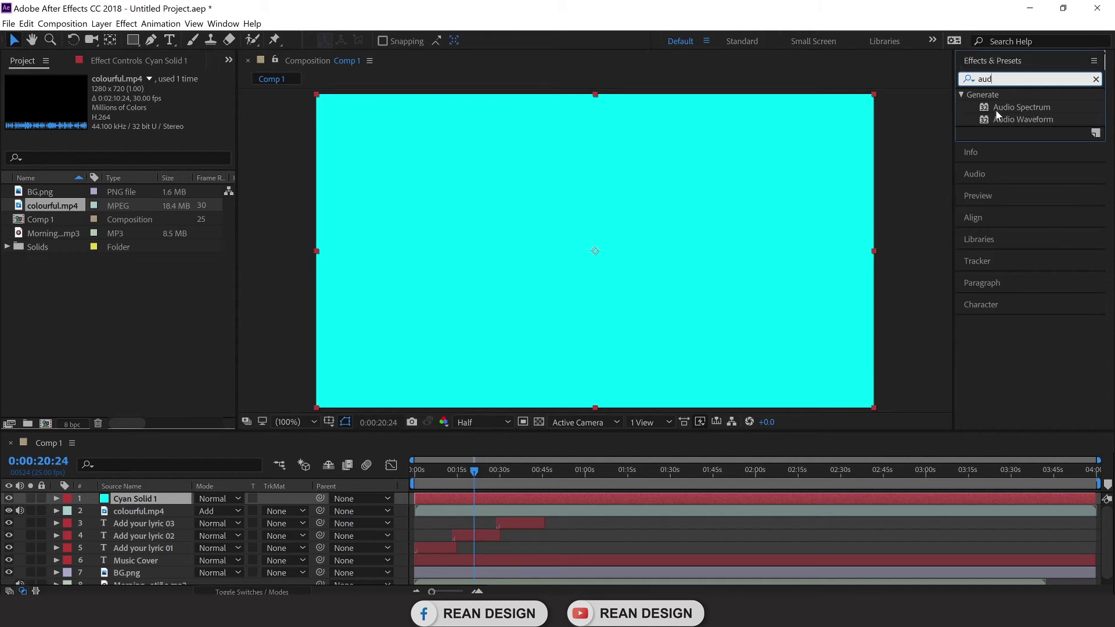
drag(1040, 108, 610, 274)
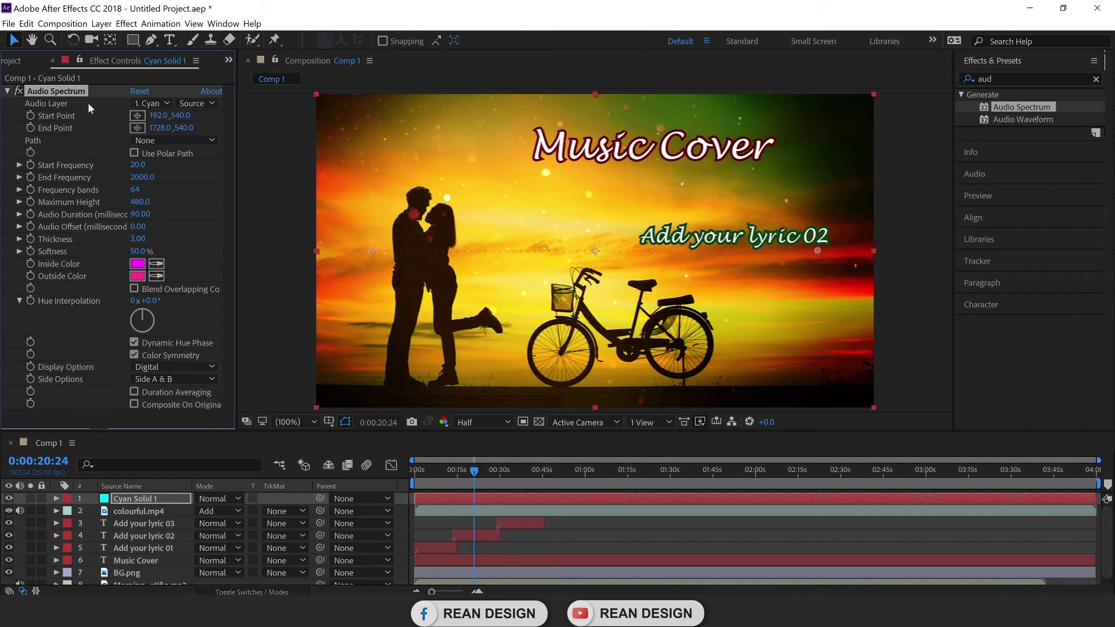
click(164, 105)
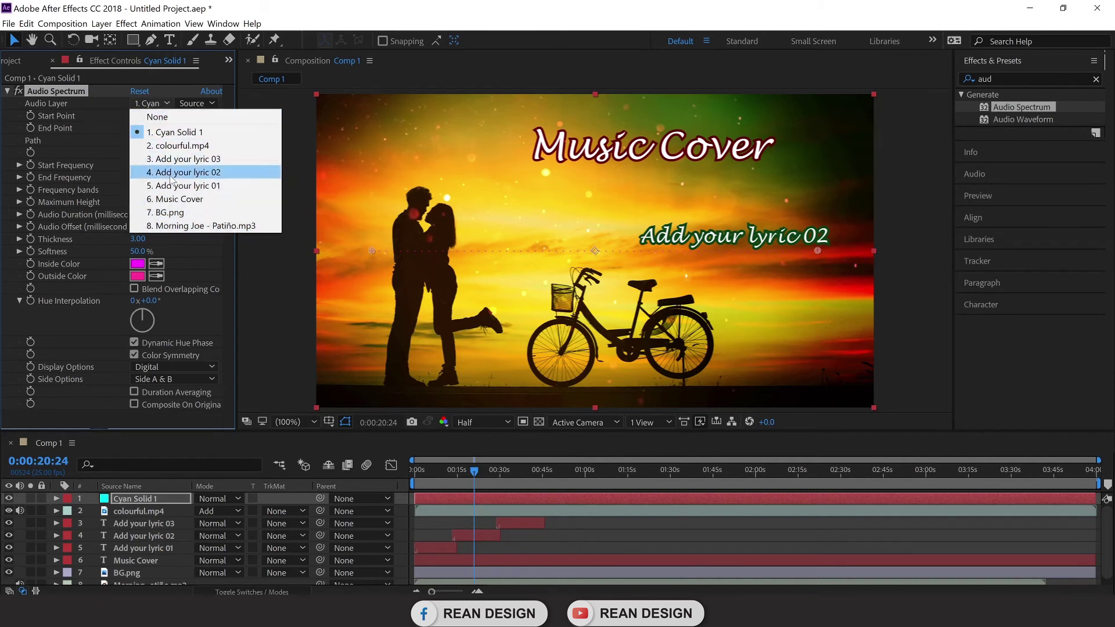
click(244, 226)
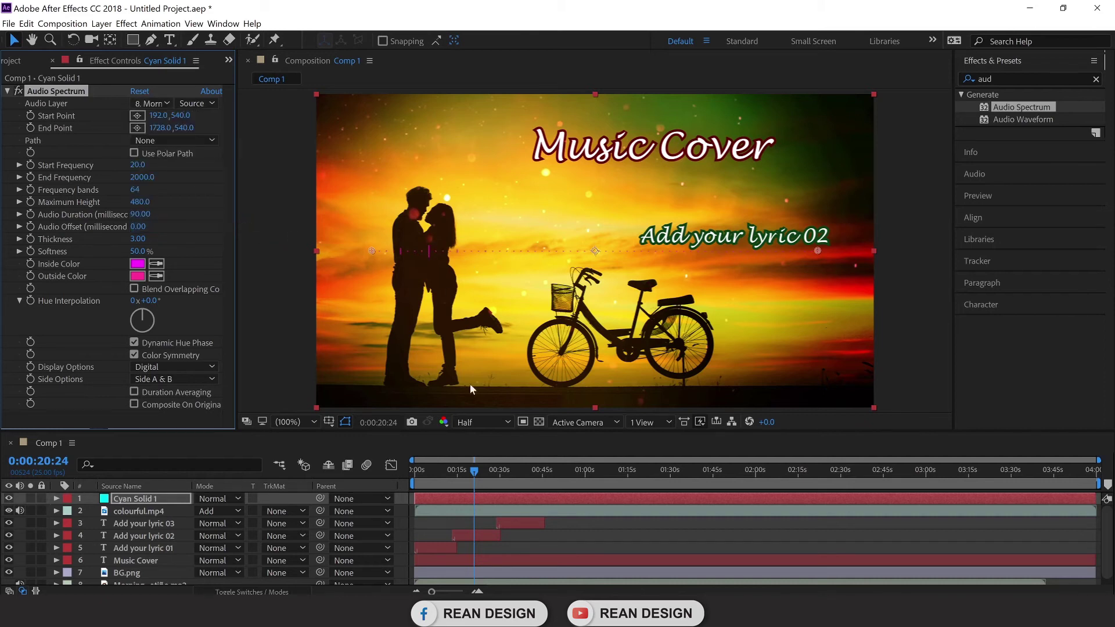
Set both the inside and outside colors of the Audio Spectrum to white (FFFFFF).
drag(474, 473, 569, 477)
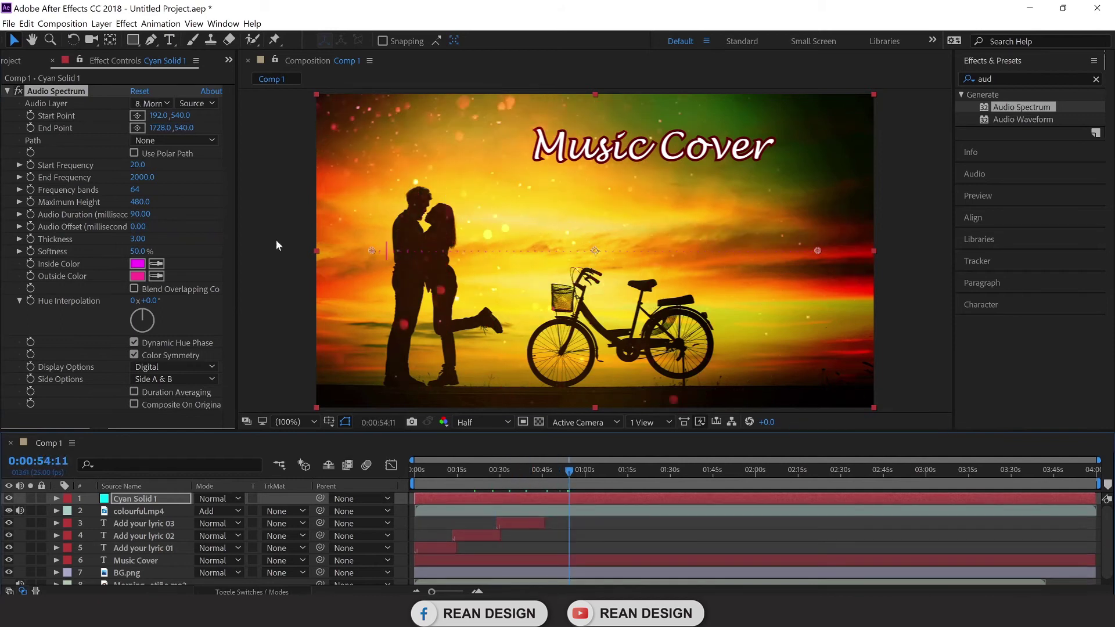
click(138, 264)
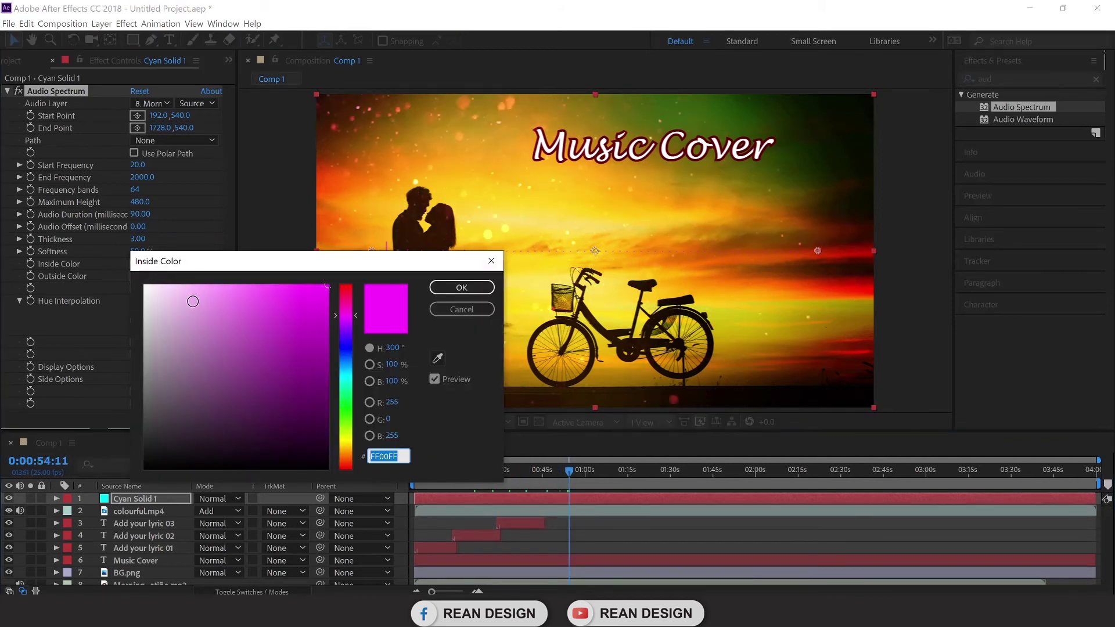
drag(157, 310, 140, 277)
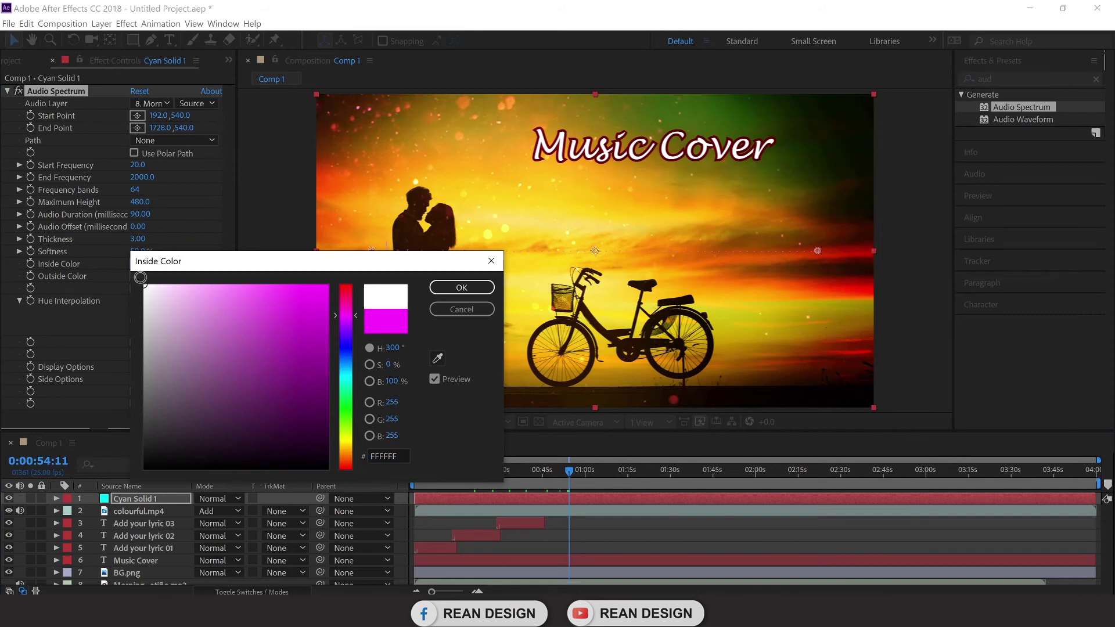
click(462, 287)
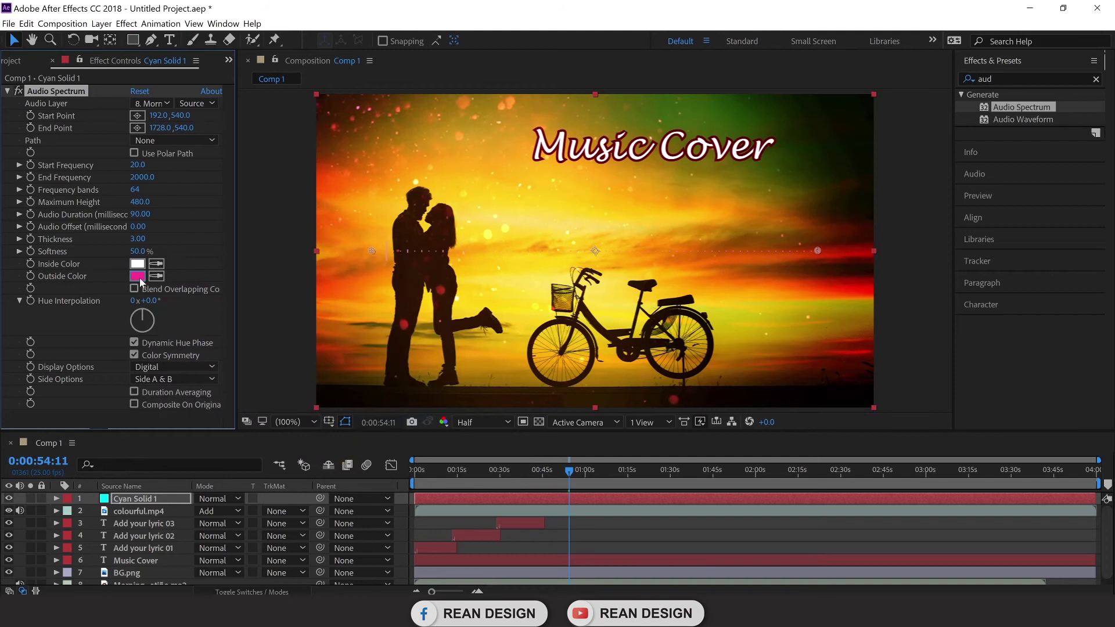
click(138, 275)
mouse_move(149, 301)
mouse_down()
mouse_move(164, 294)
mouse_move(138, 282)
mouse_up()
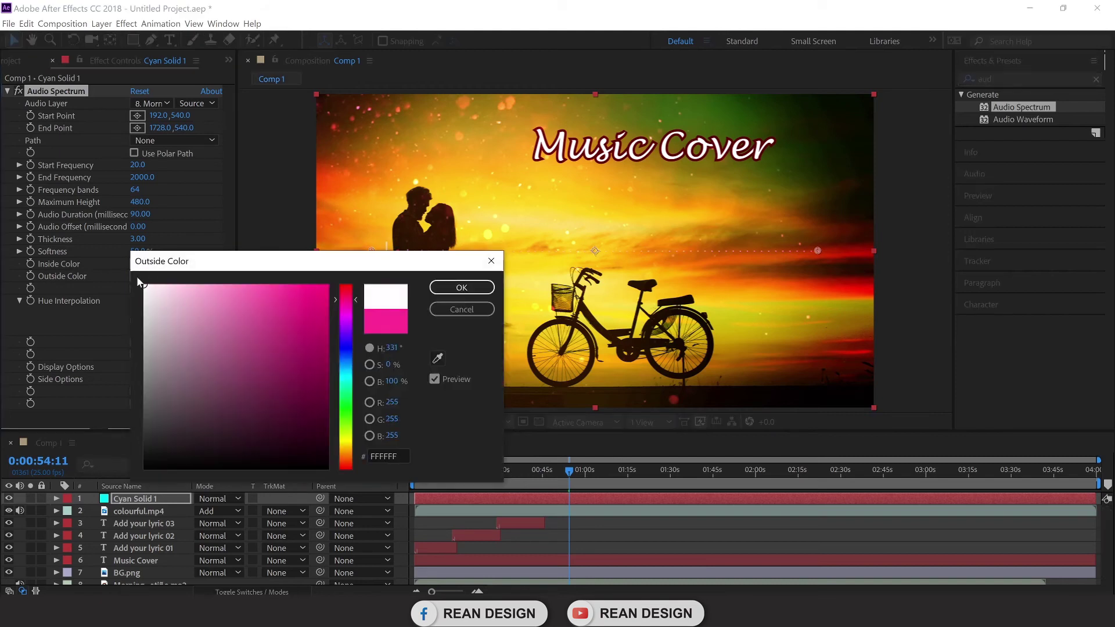
click(456, 288)
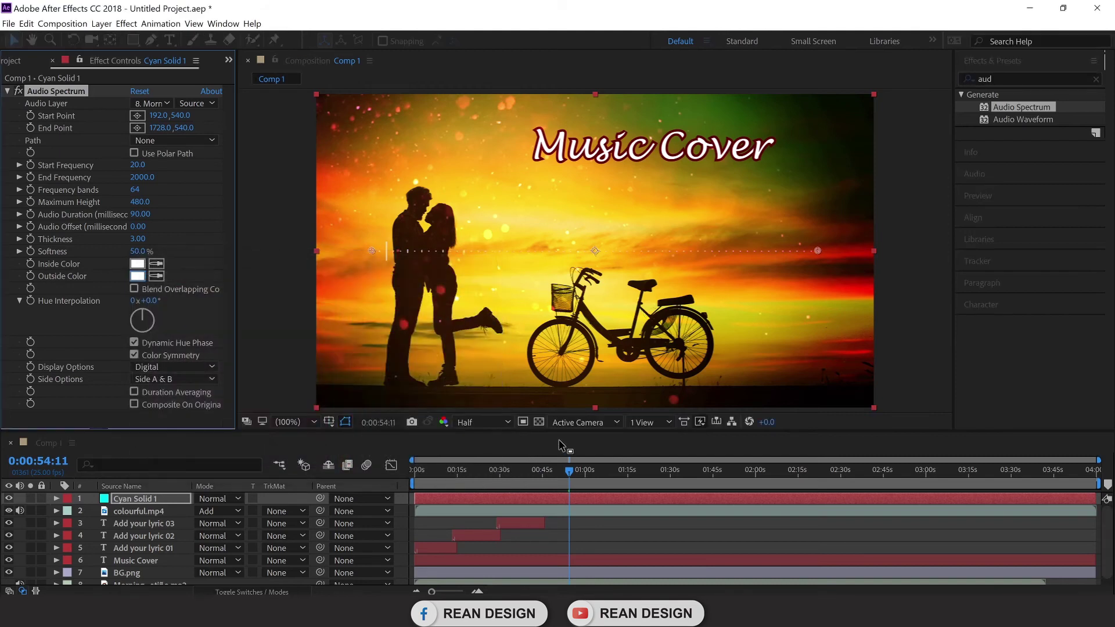
Preview the spectrum between about 0:00:54 and 0:01:15 and set its maximum height to 1100.
drag(570, 473, 631, 475)
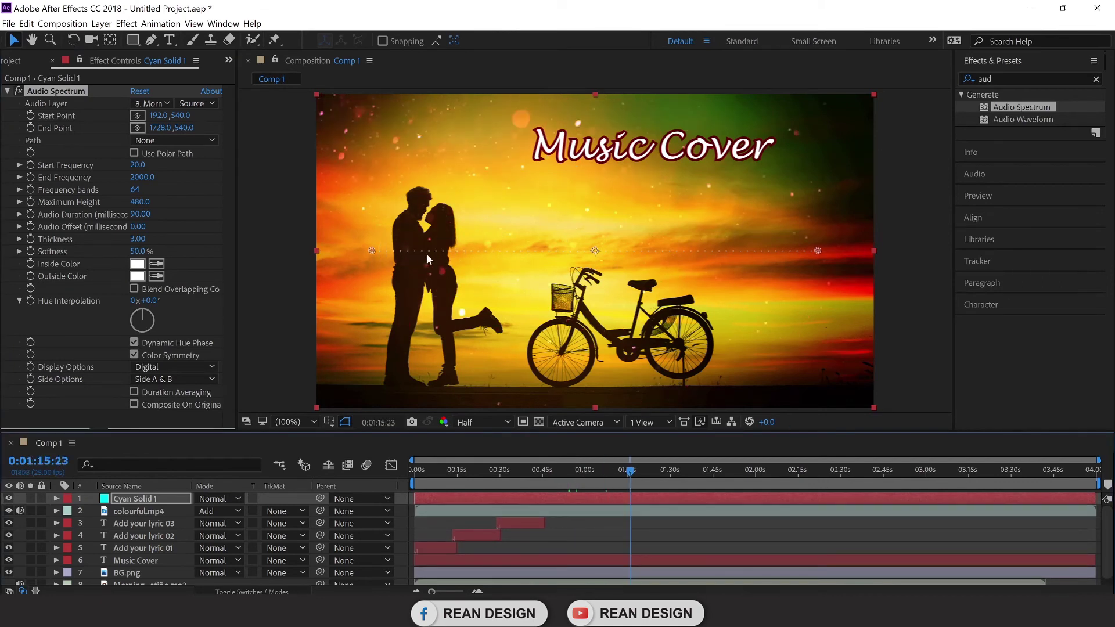
drag(631, 480, 586, 469)
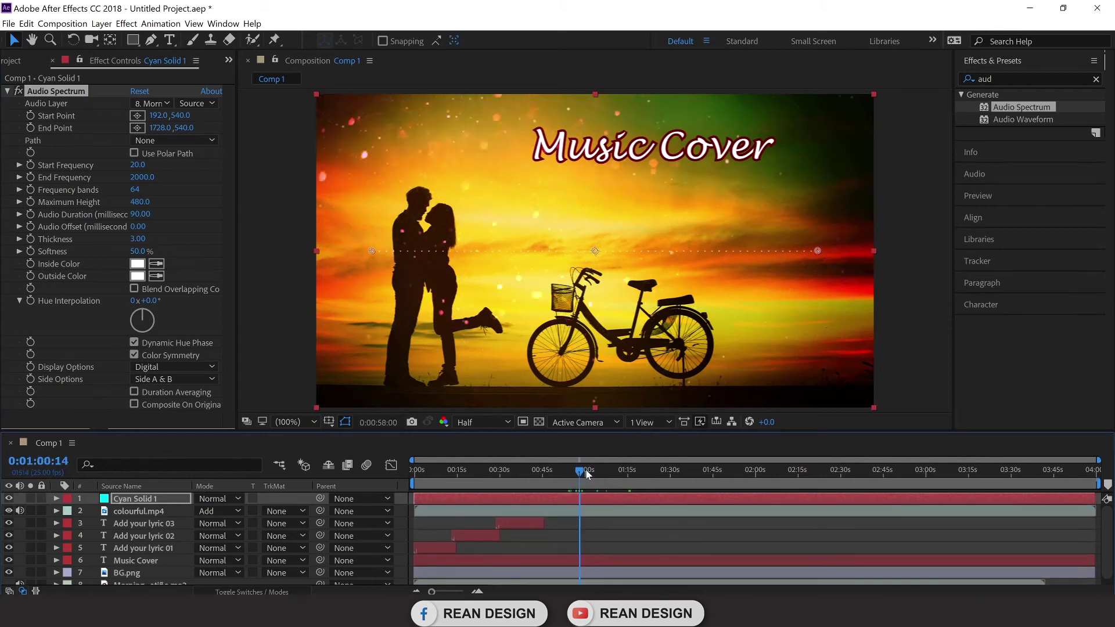
drag(137, 202, 180, 200)
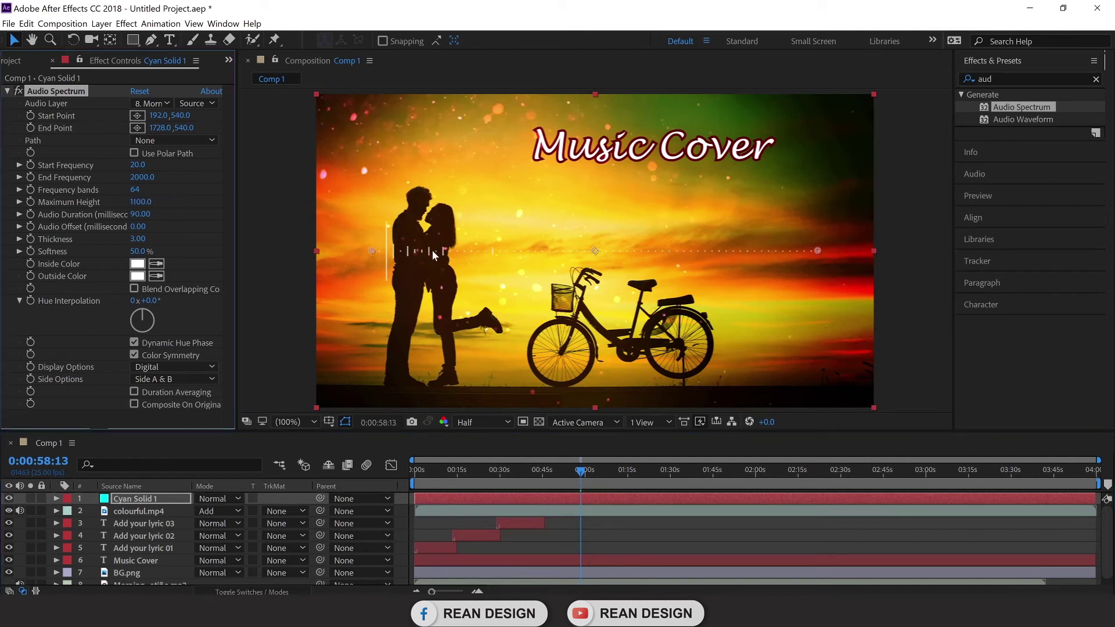
Set the Audio Spectrum's thickness to 9.10 and its softness to 0%.
drag(584, 472, 642, 473)
mouse_move(654, 472)
mouse_down()
mouse_move(688, 469)
mouse_move(662, 471)
mouse_up()
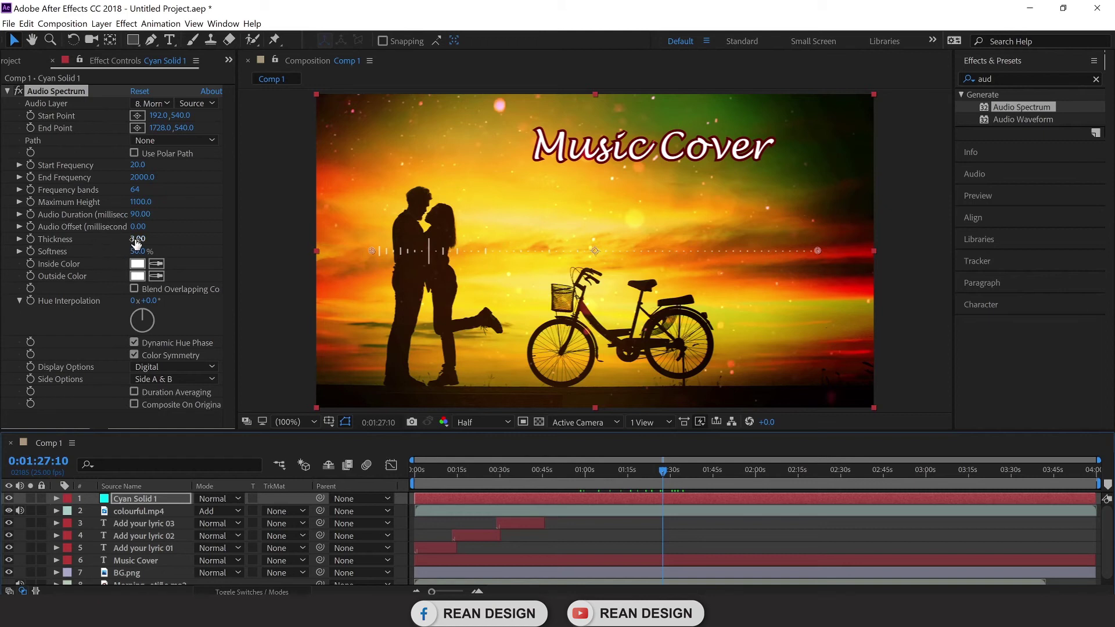
drag(140, 238, 183, 238)
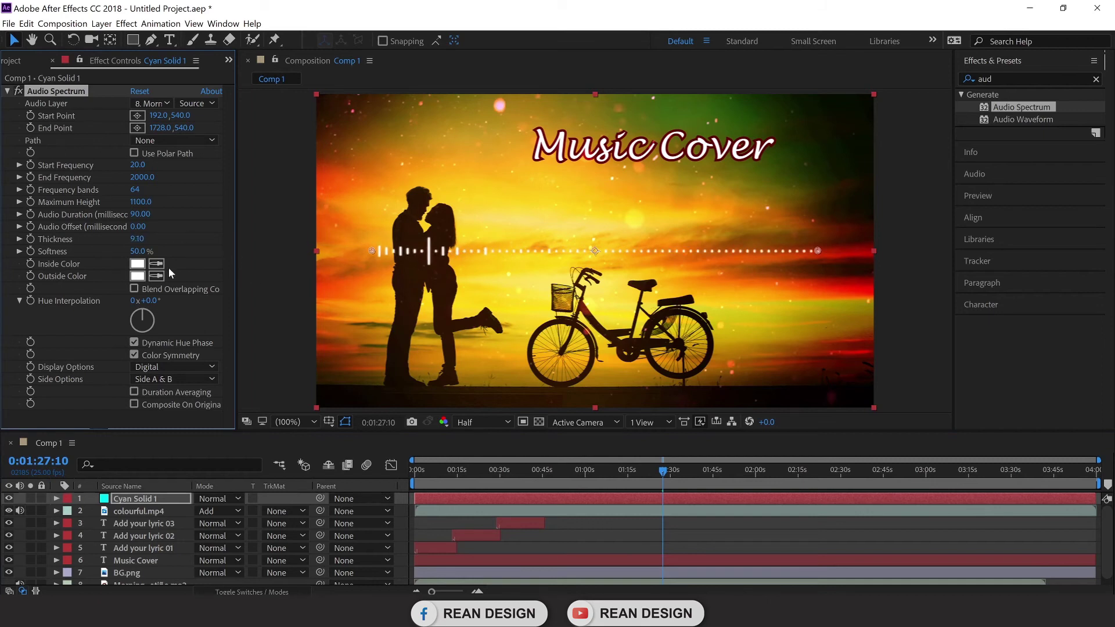
mouse_move(121, 253)
mouse_down()
mouse_move(89, 253)
mouse_move(109, 254)
mouse_up()
Try the Analog lines and Analog dots display options at different times in Comp 1, and return the spectrum to Digital.
drag(695, 472, 754, 478)
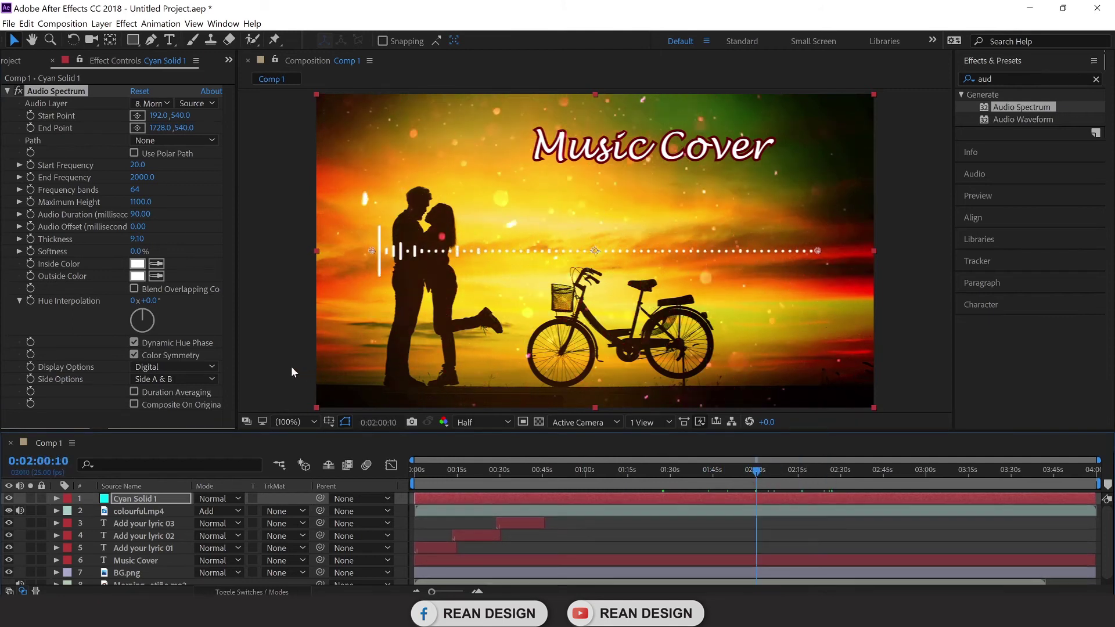
click(195, 368)
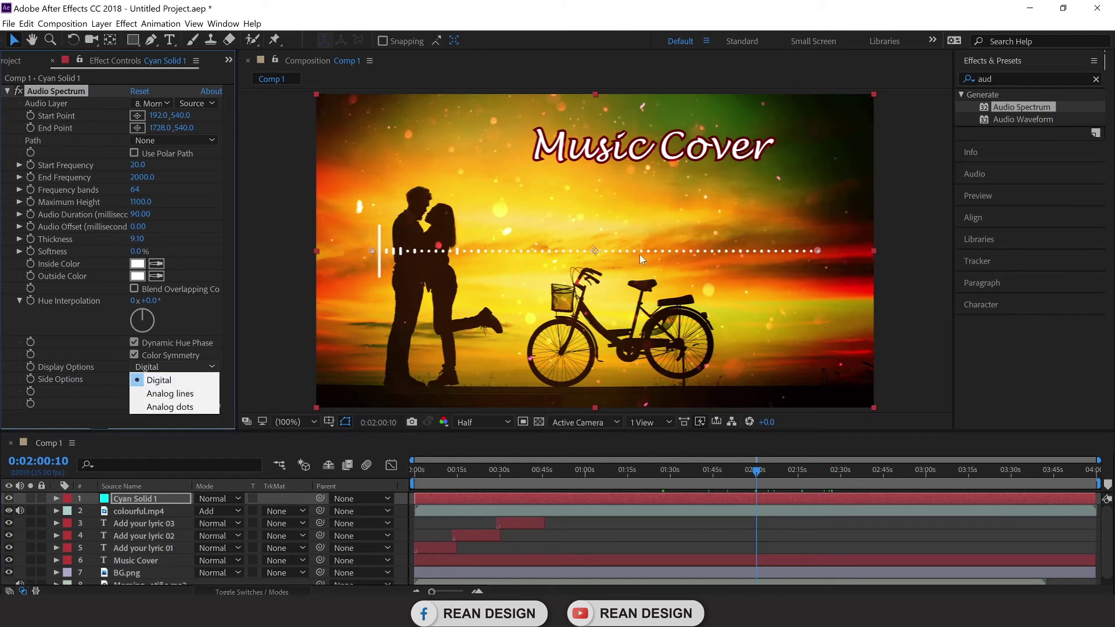
click(200, 395)
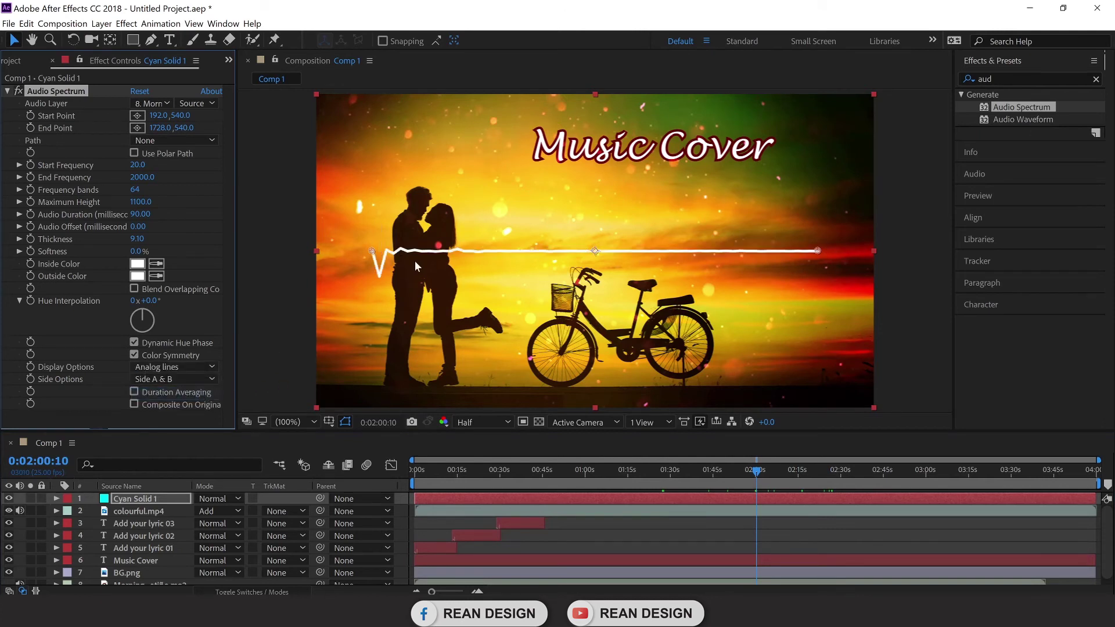
drag(757, 473, 806, 475)
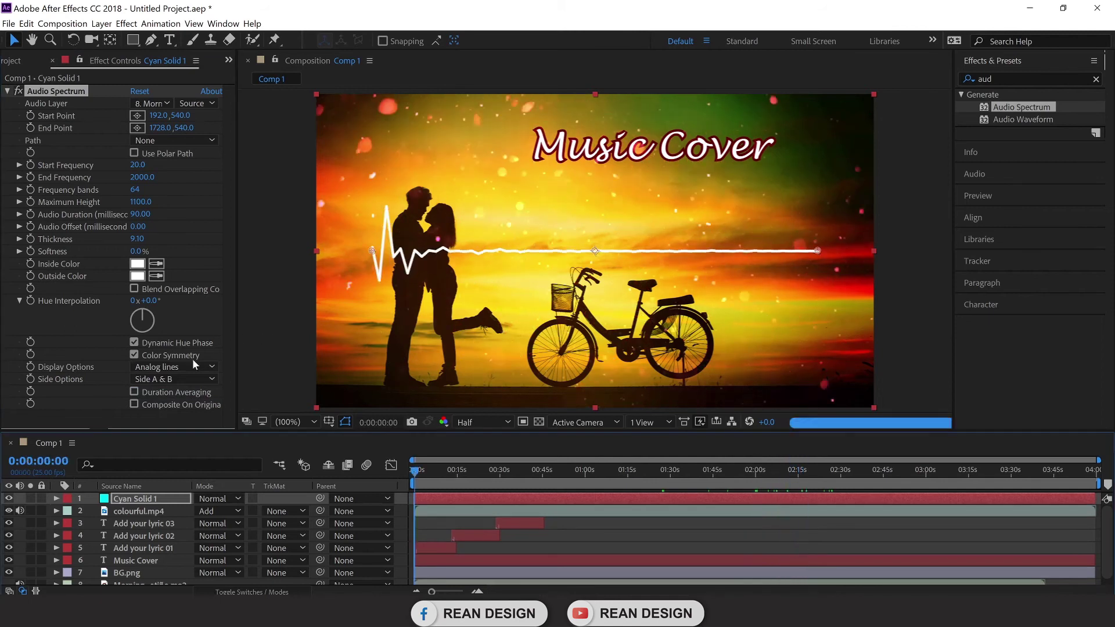
key(Home)
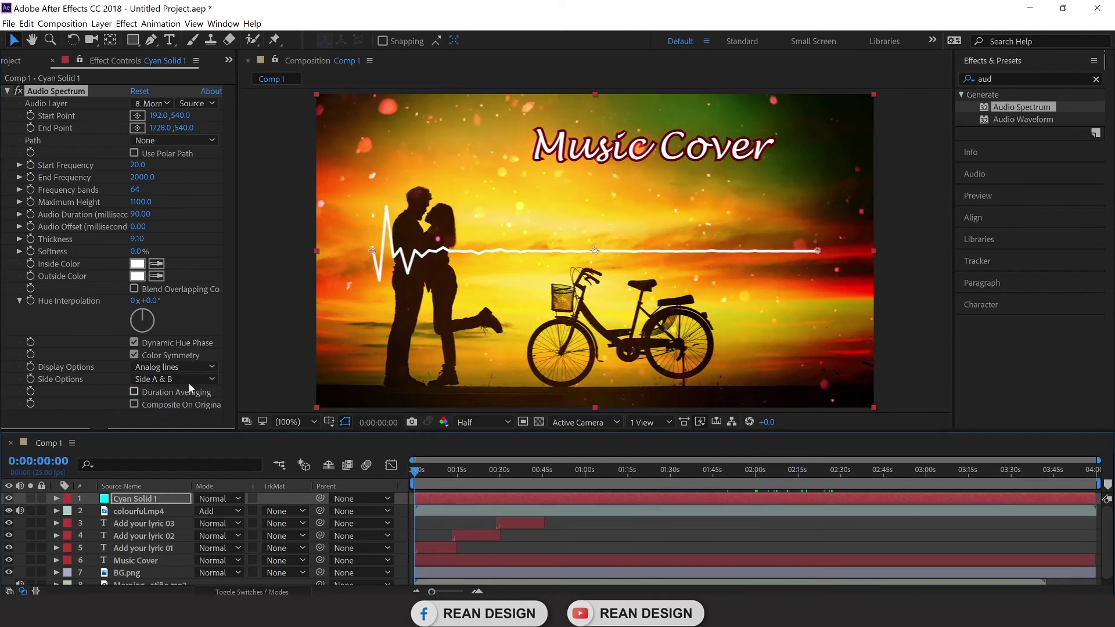
click(194, 367)
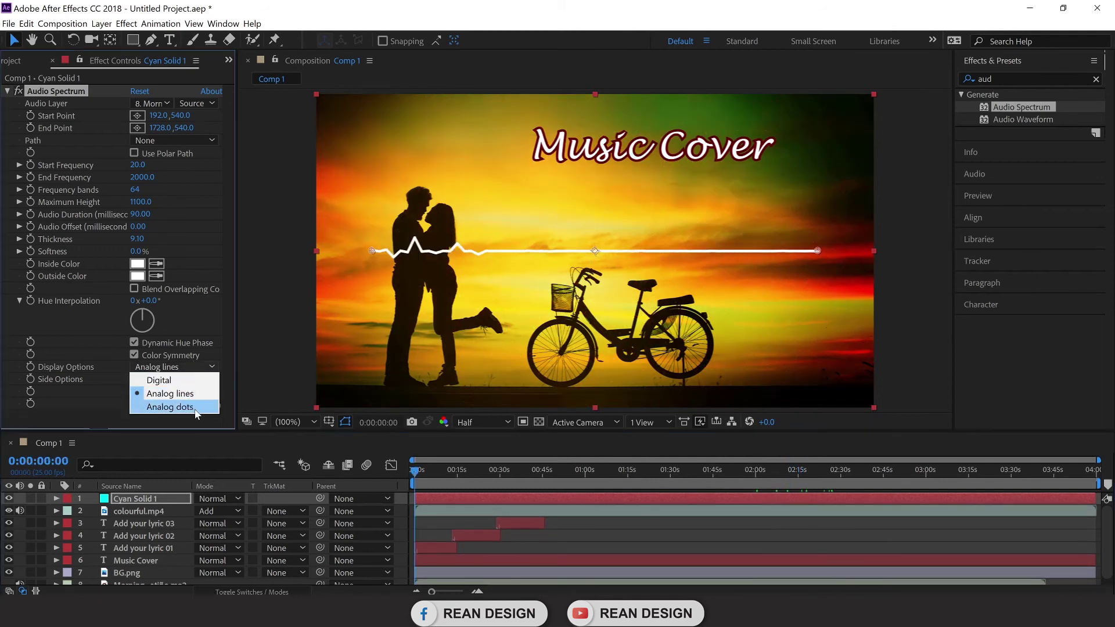
click(169, 407)
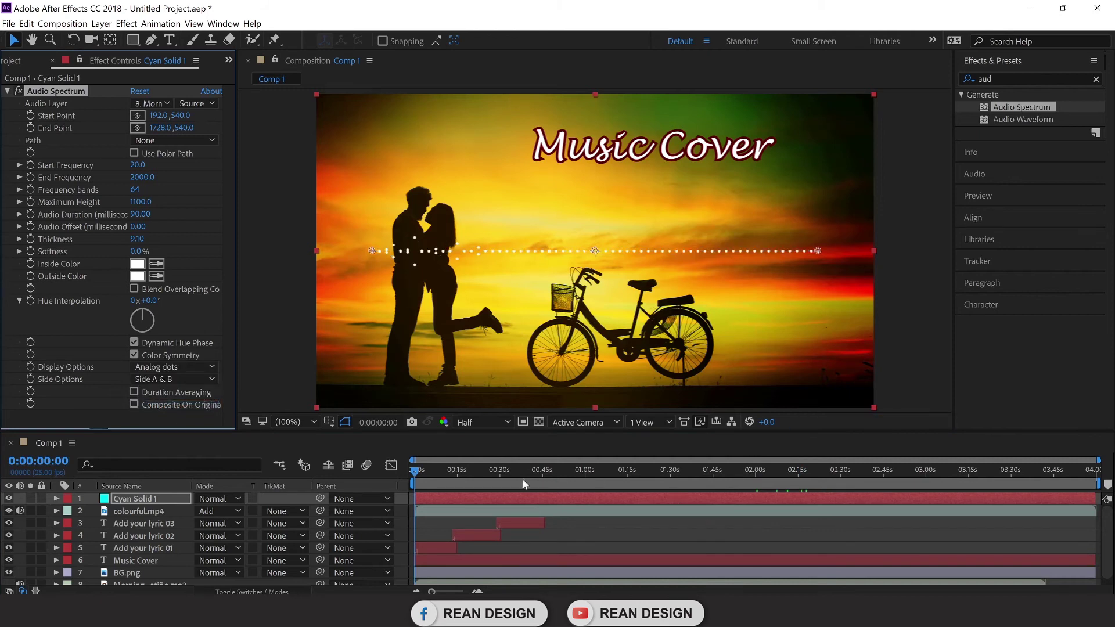
drag(413, 469, 593, 483)
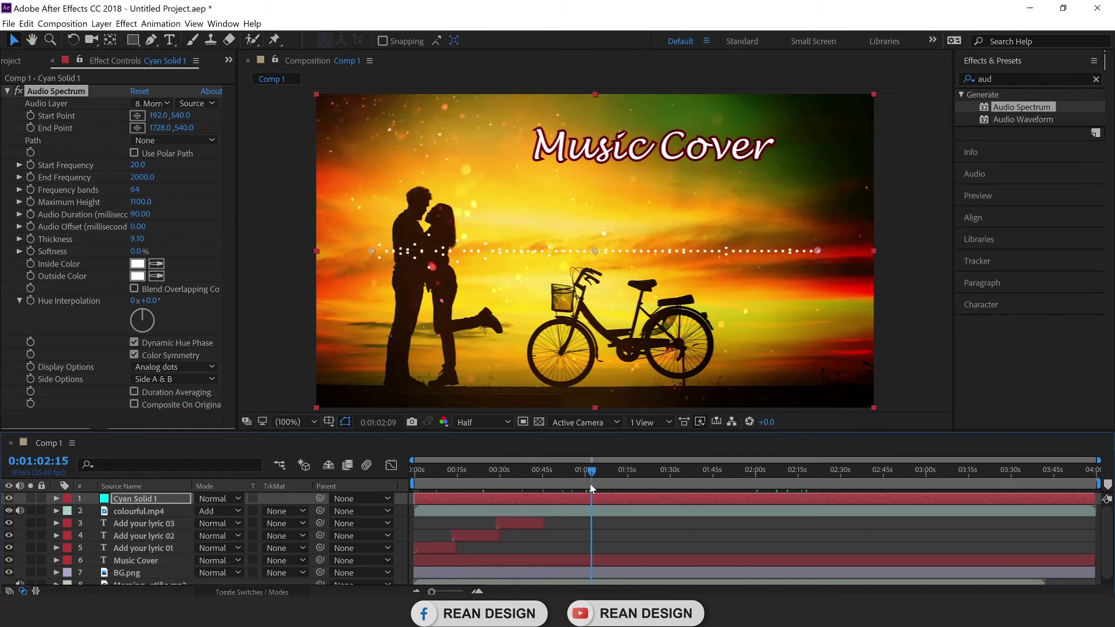
click(200, 367)
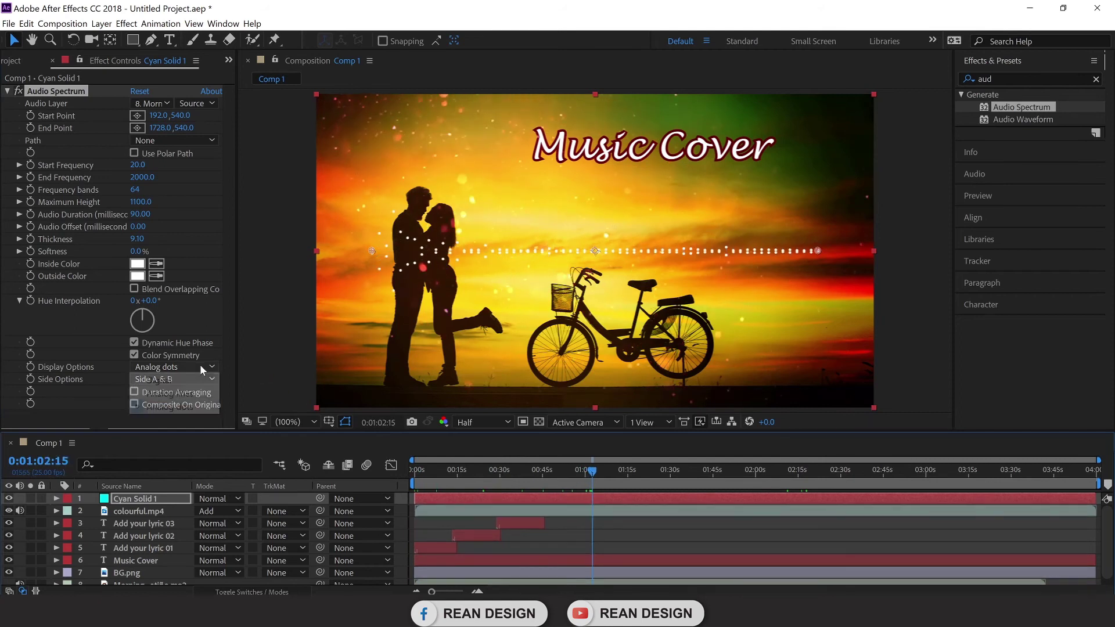
click(181, 381)
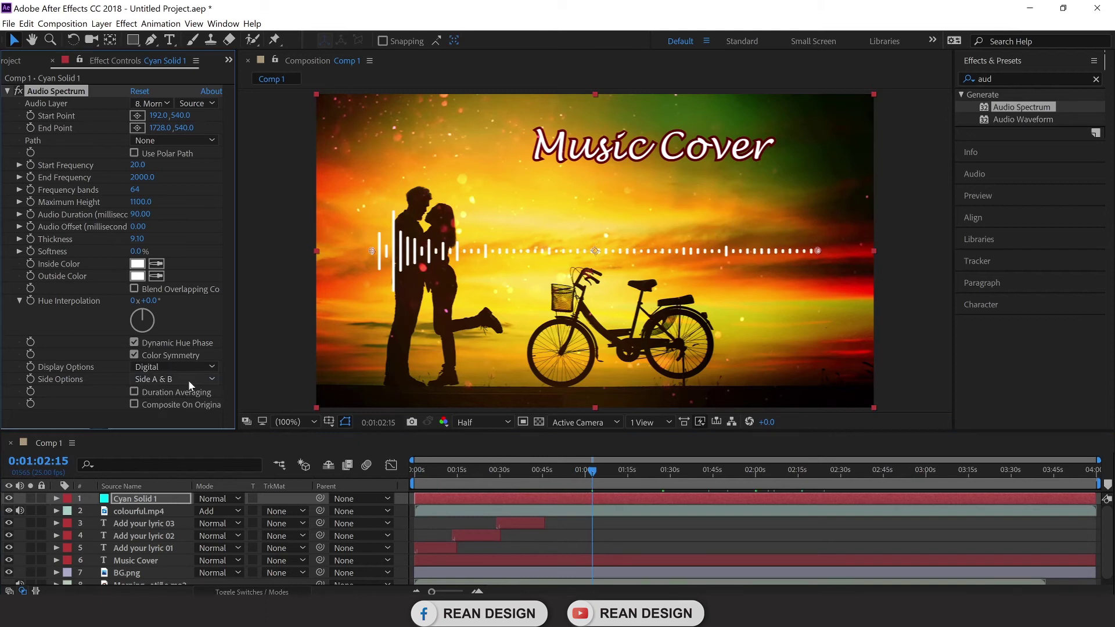
Try Side A as the spectrum's side option and preview it up to about 0:02:07.
click(191, 384)
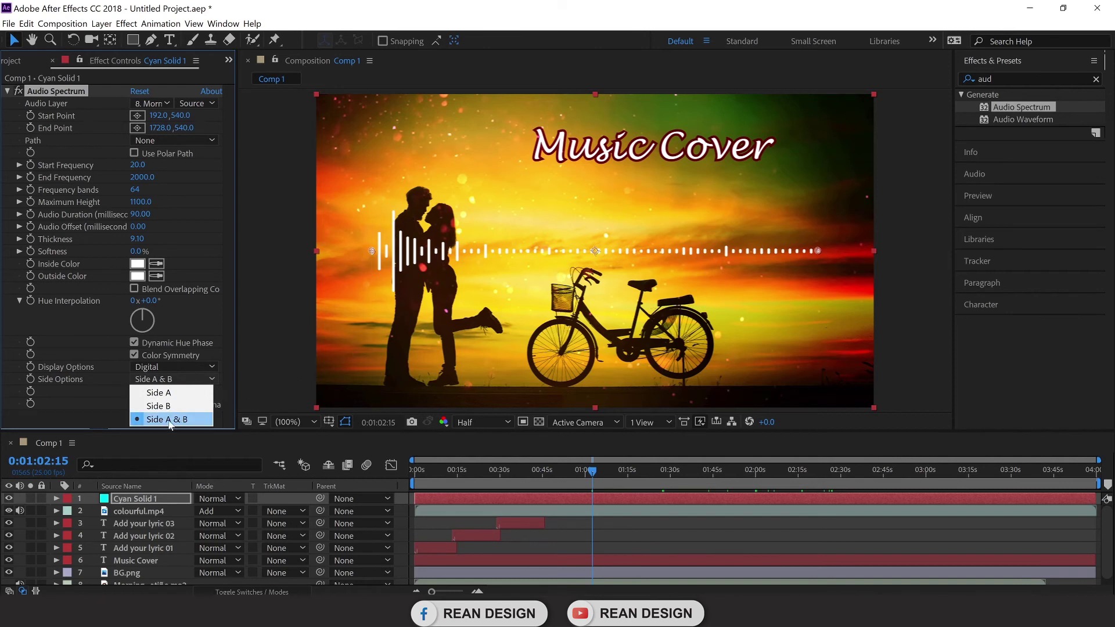
click(184, 395)
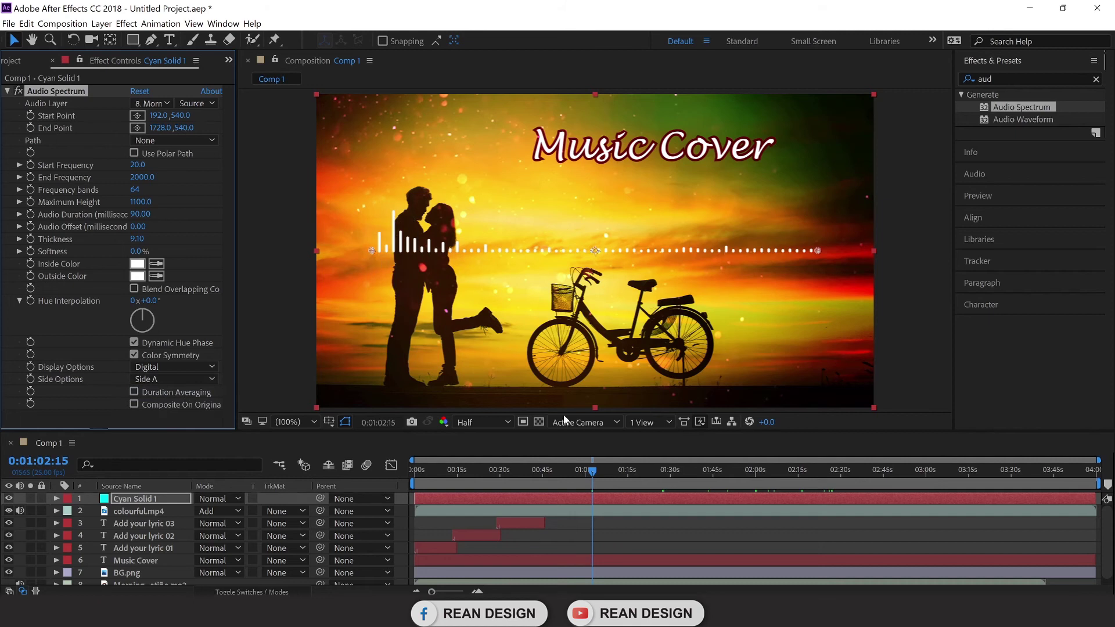
drag(606, 473, 777, 494)
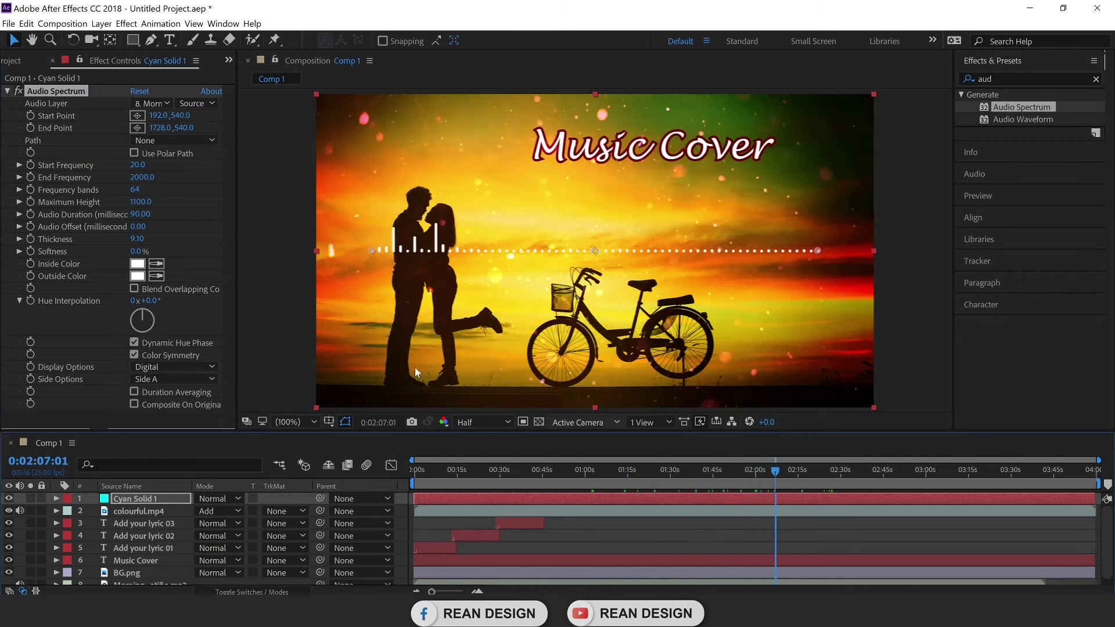
Set the spectrum's side option to Side B and preview it back to about 0:00:46:19.
click(196, 380)
click(194, 406)
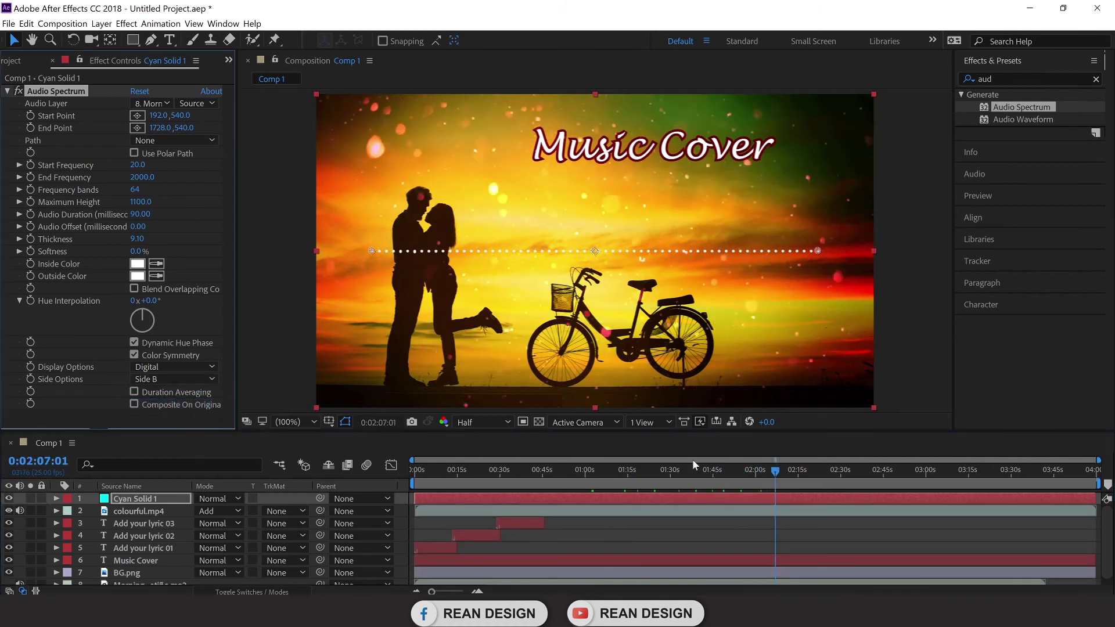
drag(773, 475, 684, 483)
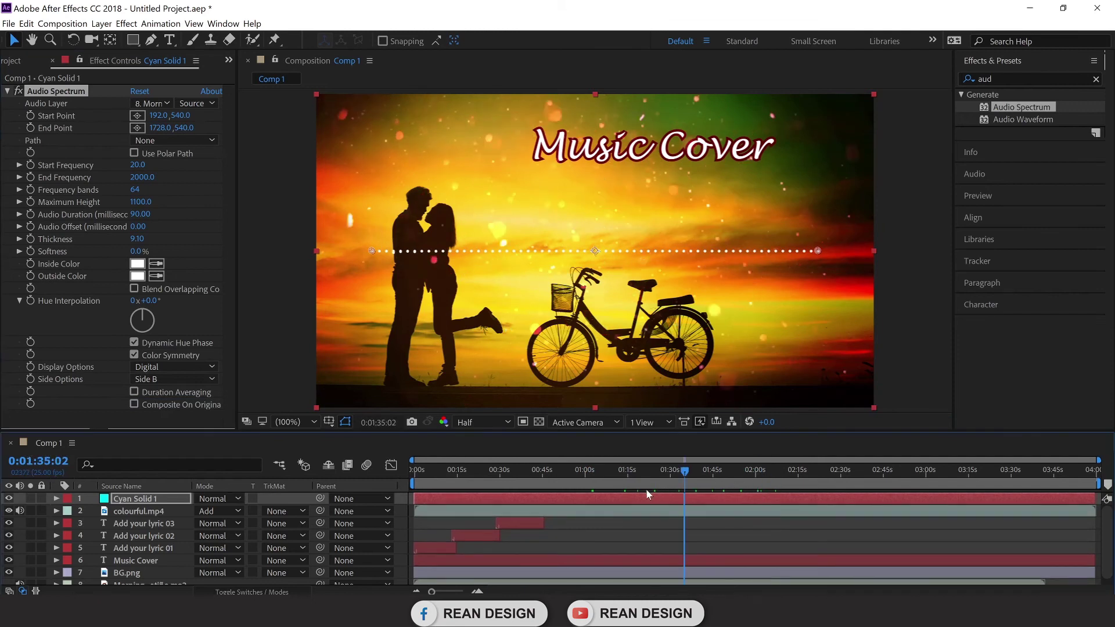
drag(577, 492, 545, 494)
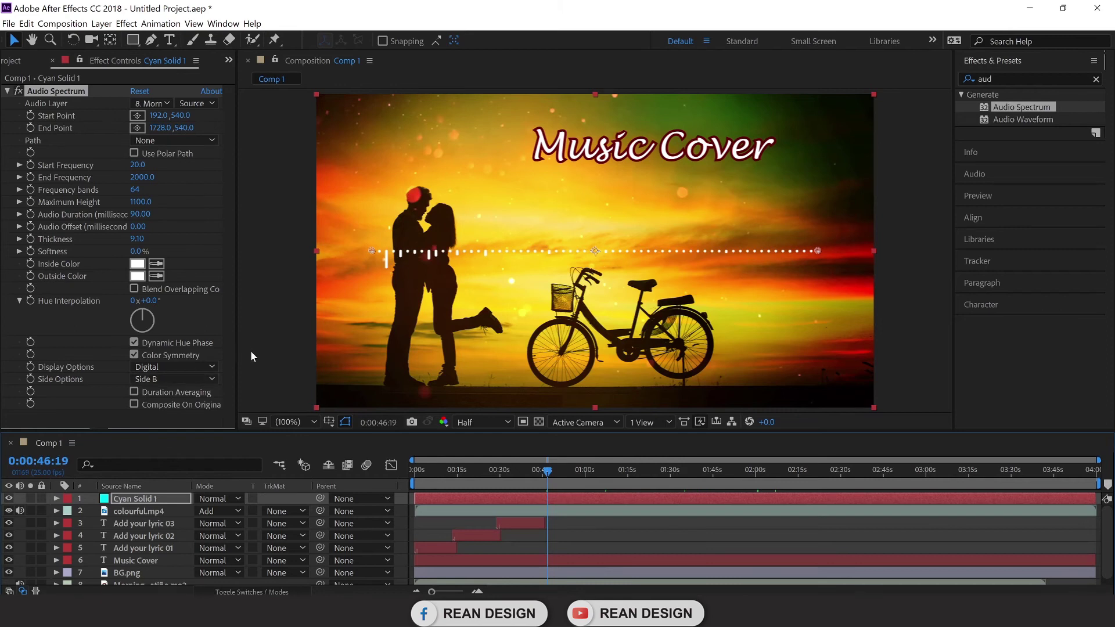
Place the spectrum's start point at 40, 995 and its end point at 1839, 1006 along the image's lower edge.
click(138, 116)
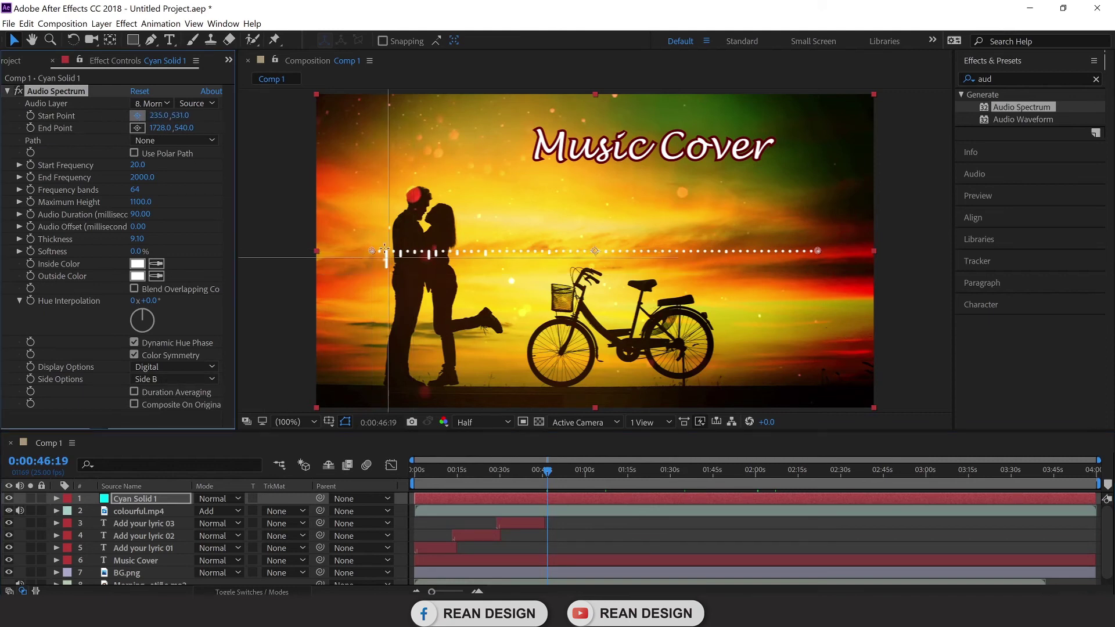
click(328, 382)
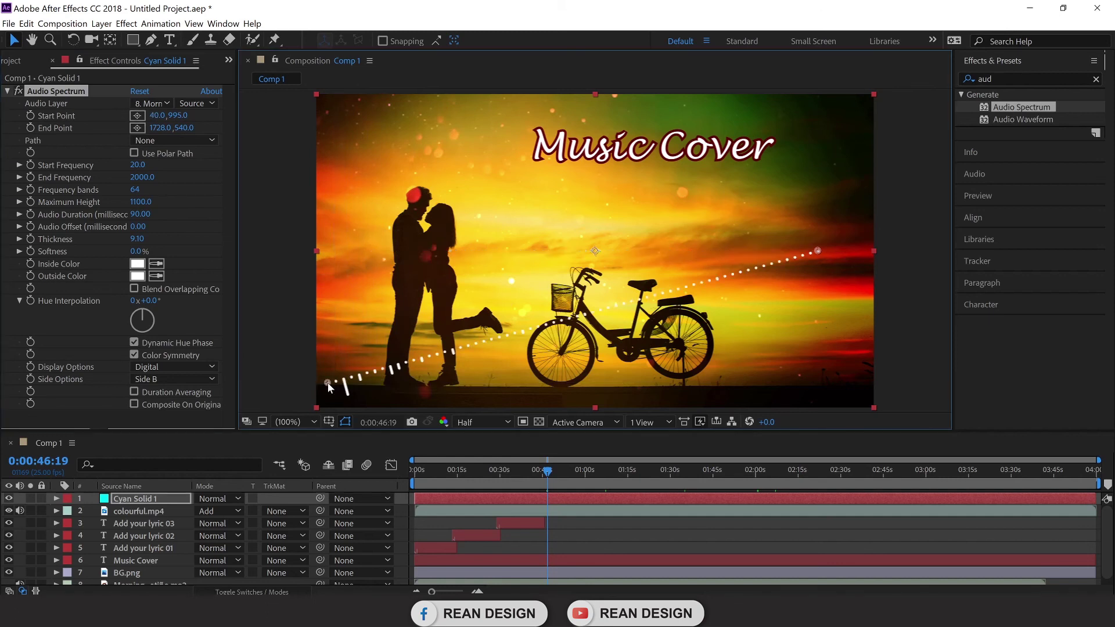
click(143, 126)
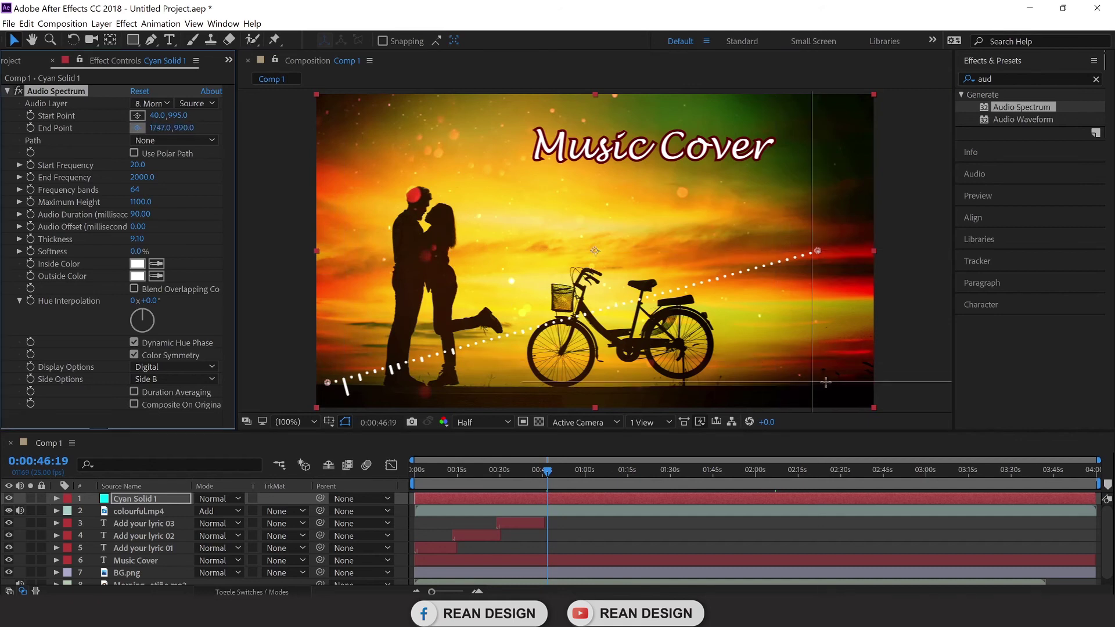
click(850, 386)
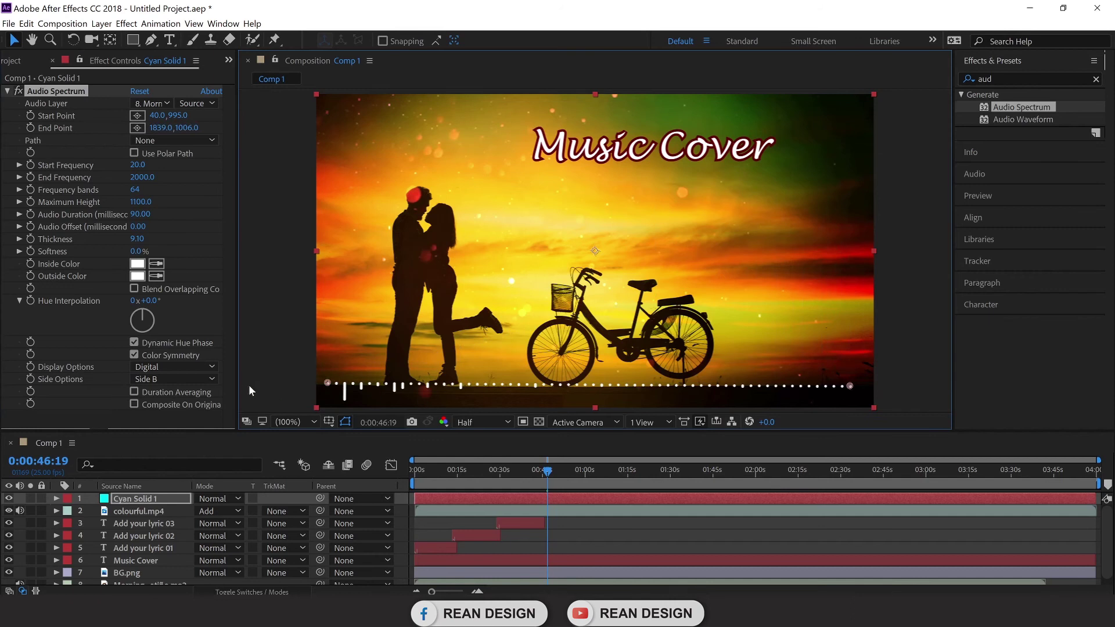
Set the spectrum's side option to Side A and its display option to Analog lines.
click(204, 380)
click(188, 392)
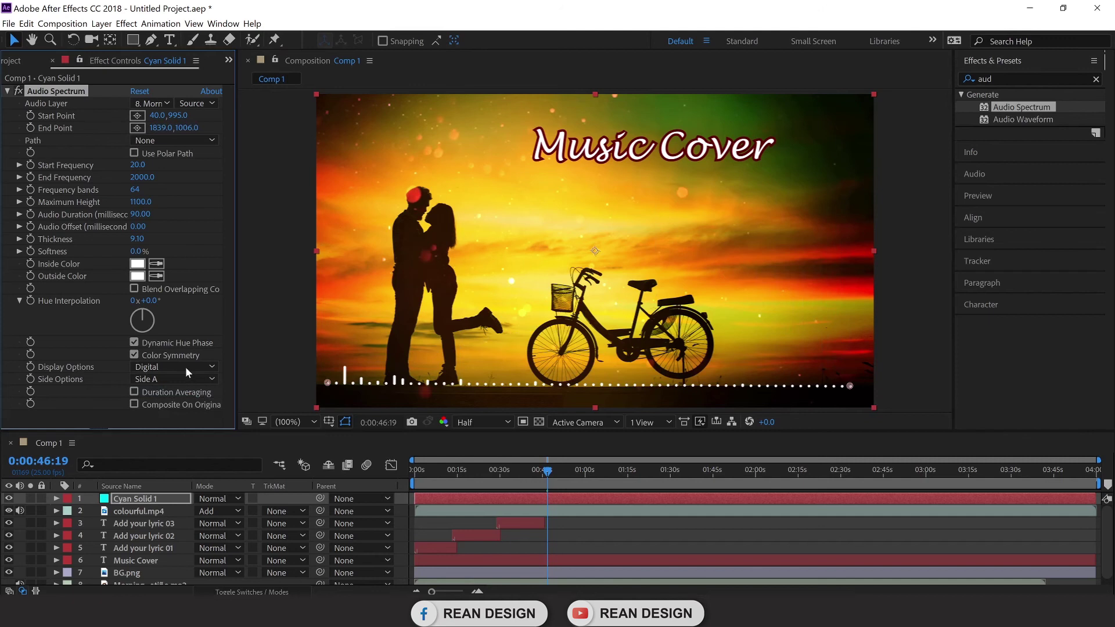
click(182, 368)
click(189, 396)
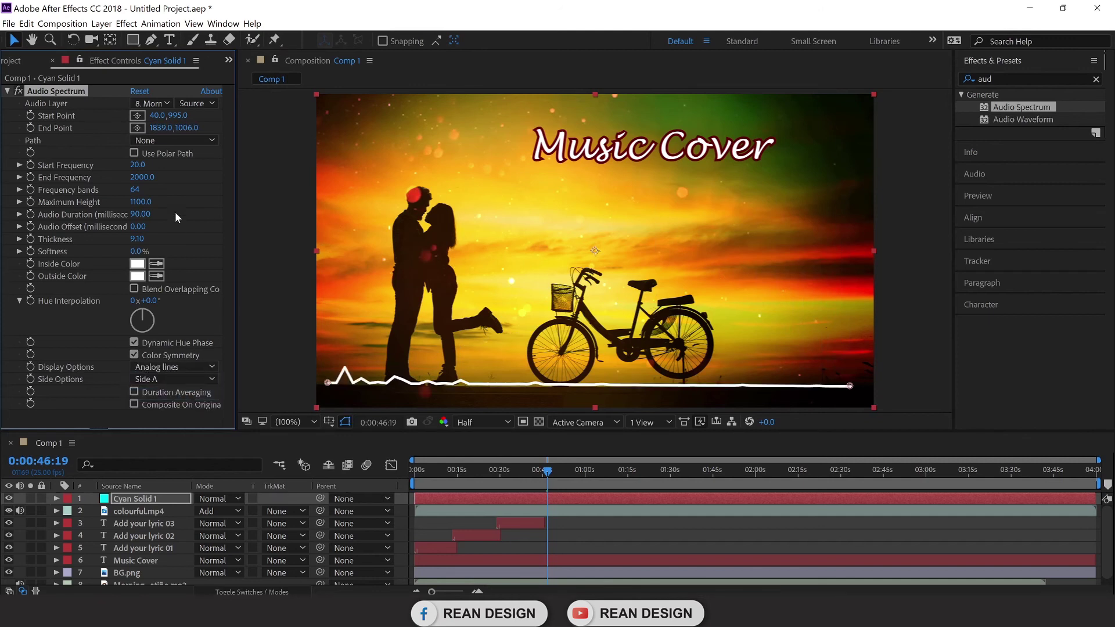
Set the spectrum's end frequency to 301 and its thickness to 5.60, previewing the line up to 0:01:14:22.
drag(142, 182, 92, 171)
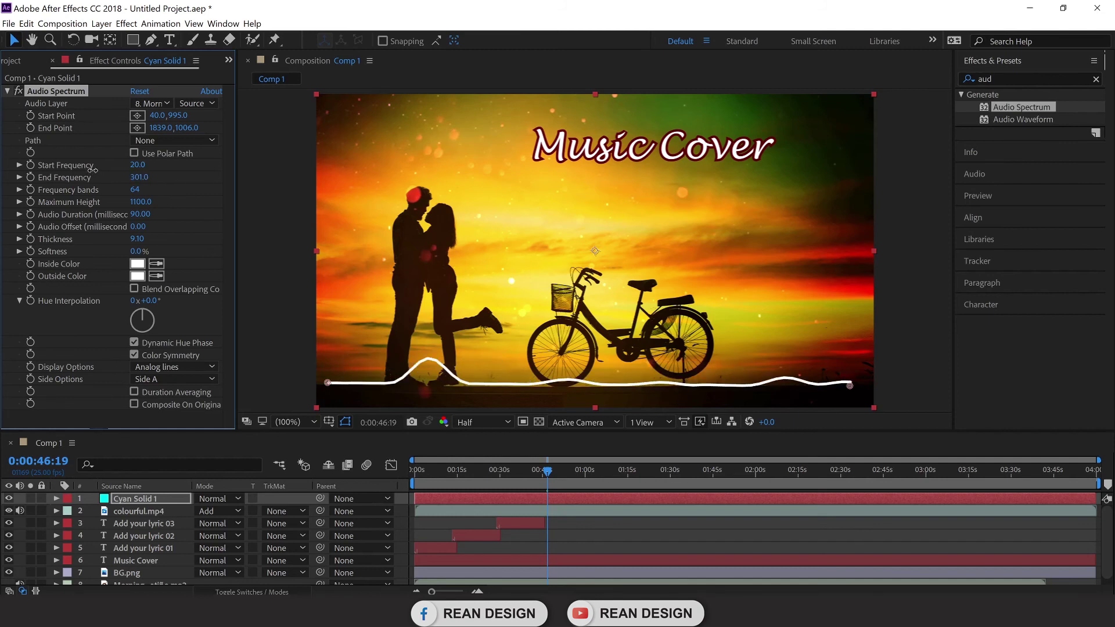
drag(92, 171, 93, 170)
mouse_move(552, 471)
mouse_down()
mouse_move(629, 479)
mouse_move(554, 480)
mouse_up()
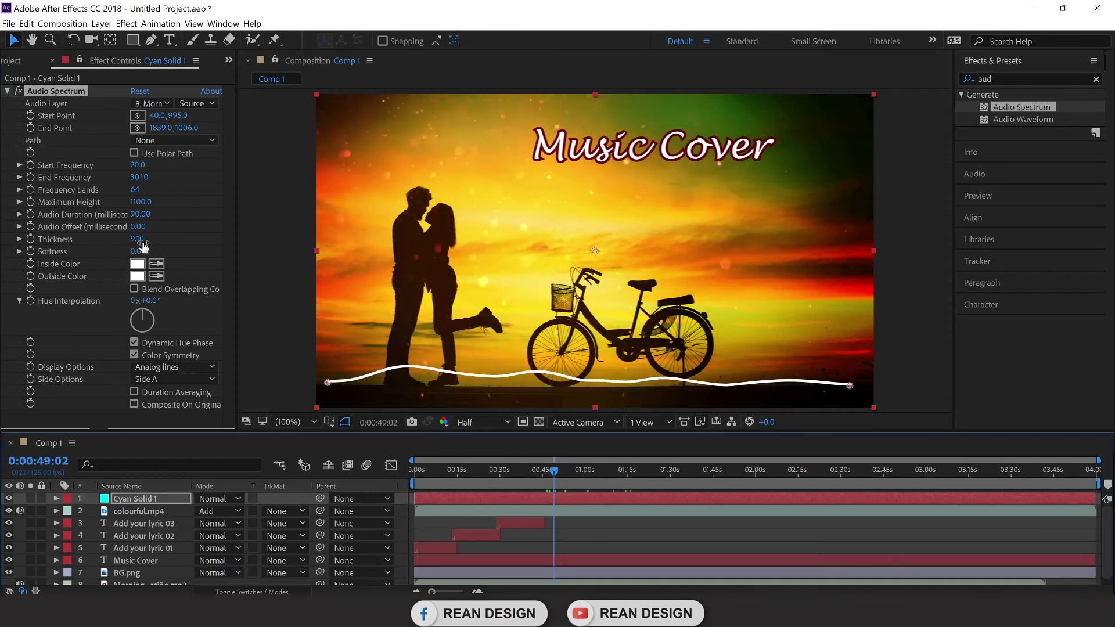
drag(139, 245, 116, 244)
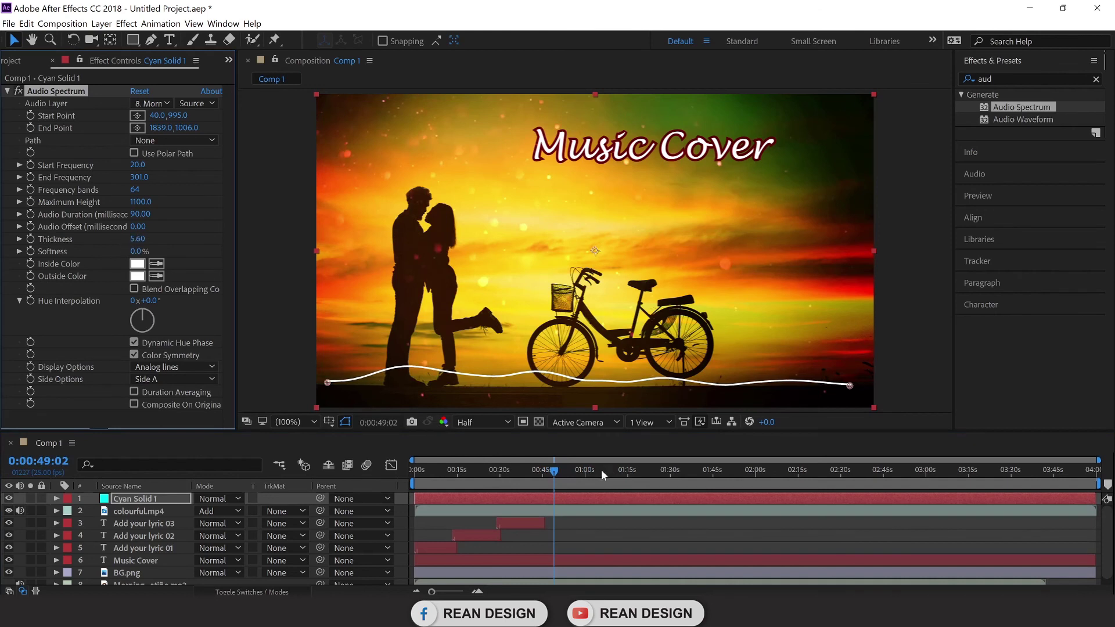
drag(555, 473, 628, 492)
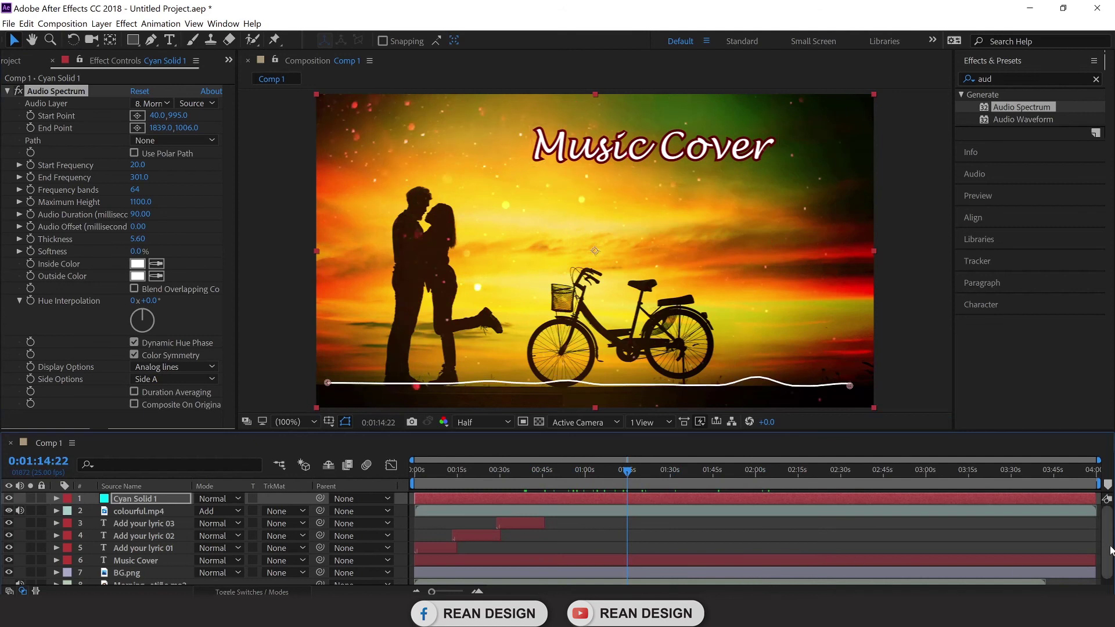
Set the blending mode of the Cyan Solid 1 layer to Overlay and preview it up to 0:01:35:21.
scroll(1111, 551, down, 1)
click(988, 579)
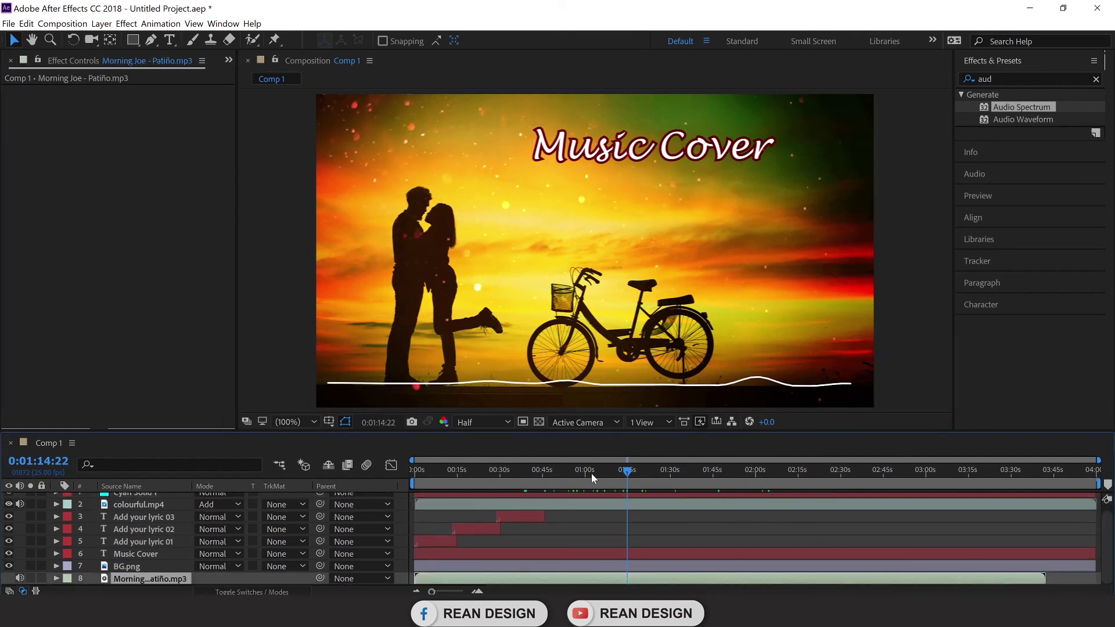
scroll(140, 511, up, 1)
click(140, 500)
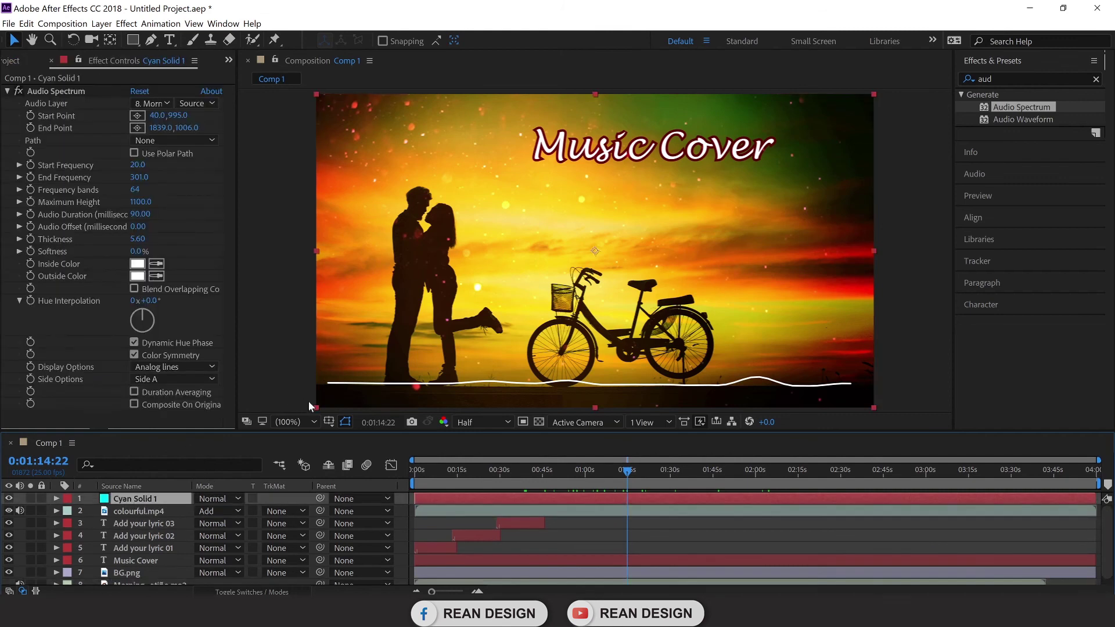
click(231, 499)
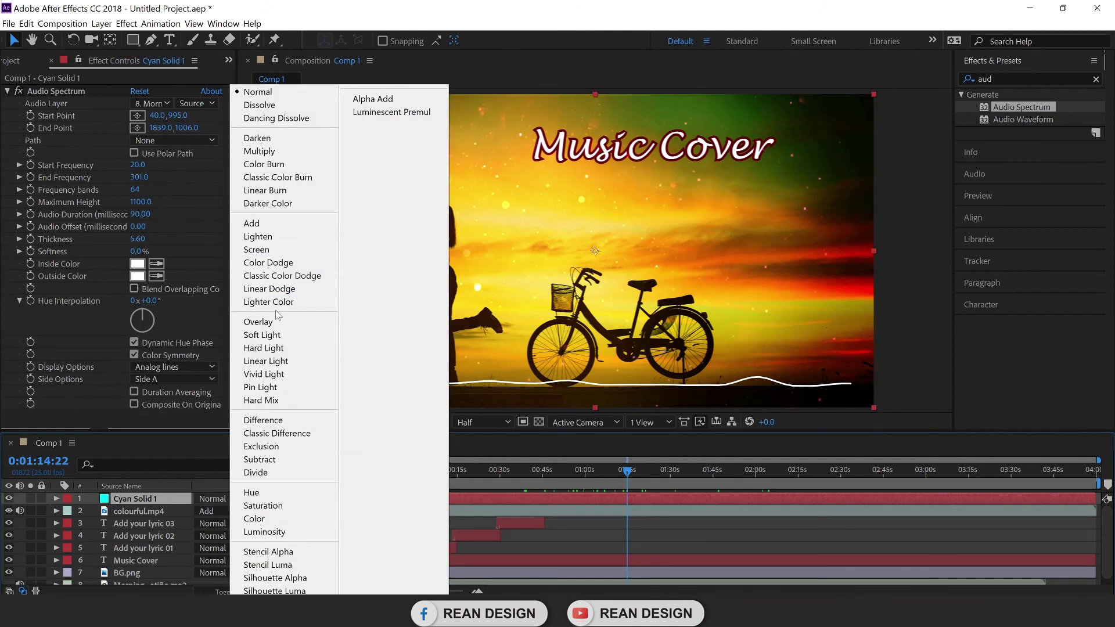
click(276, 314)
click(211, 498)
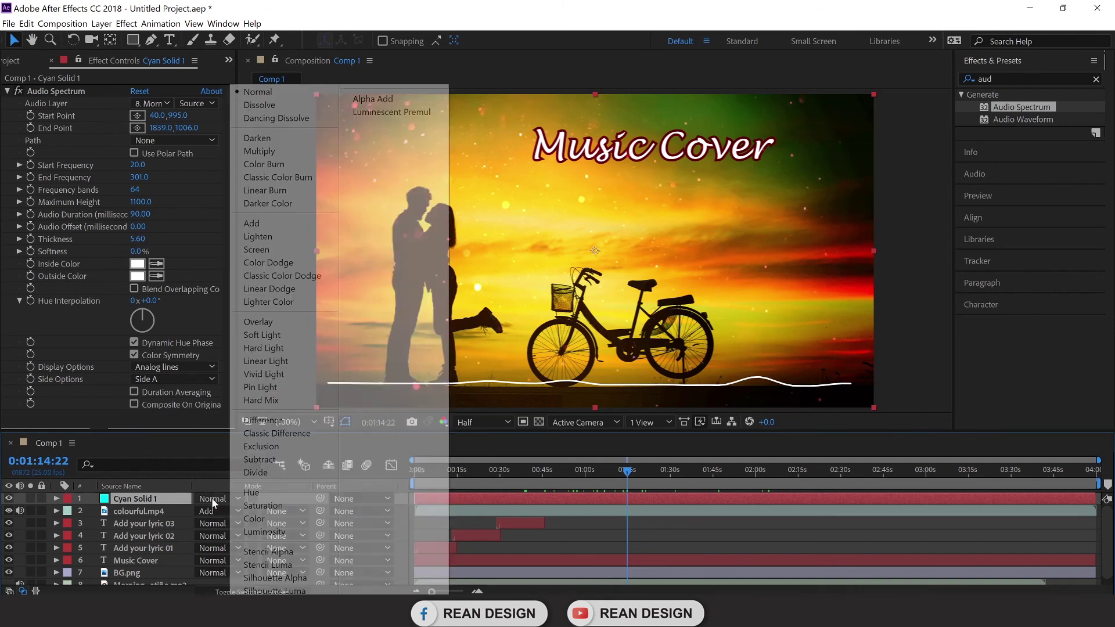
click(271, 322)
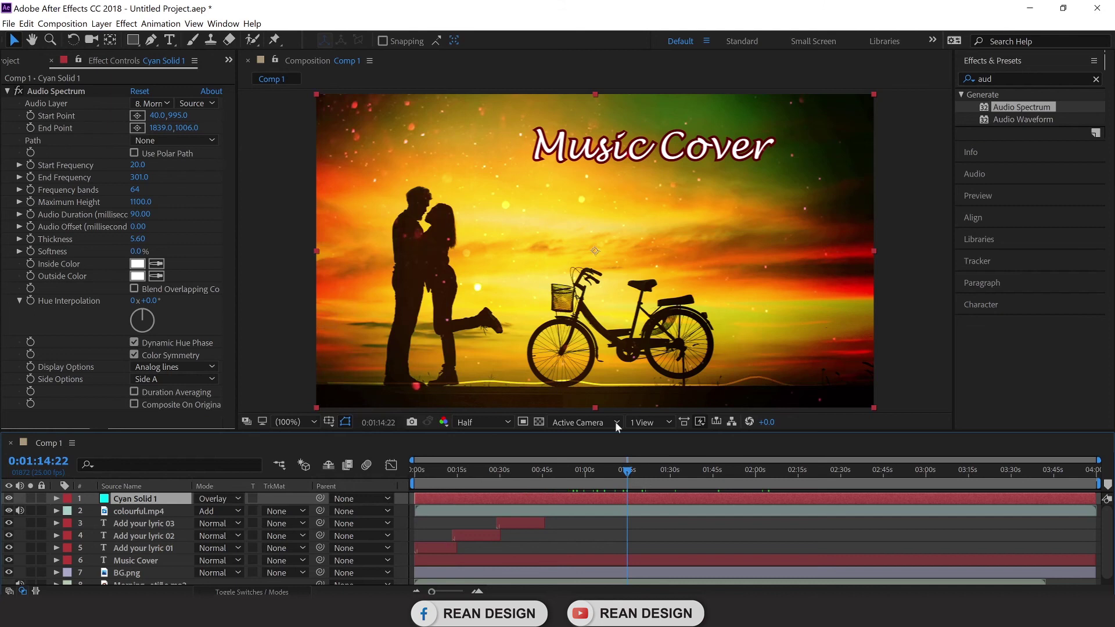
drag(638, 471, 687, 488)
Try the Hard Light, Add and Lighten blending modes on Cyan Solid 1, and return the layer to Overlay.
click(222, 497)
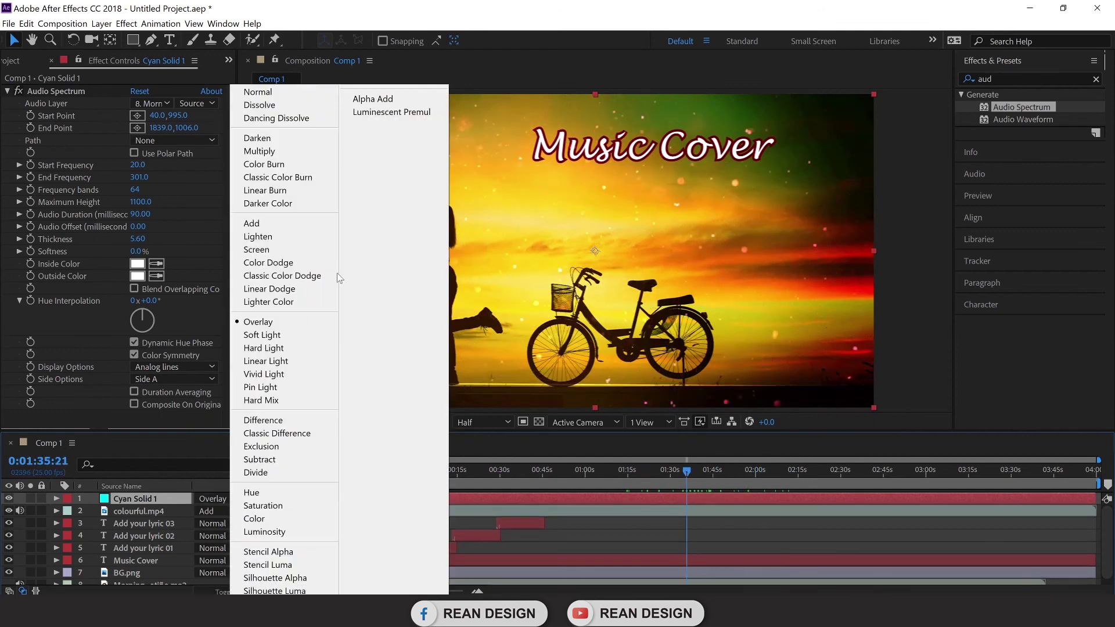
click(287, 349)
click(224, 499)
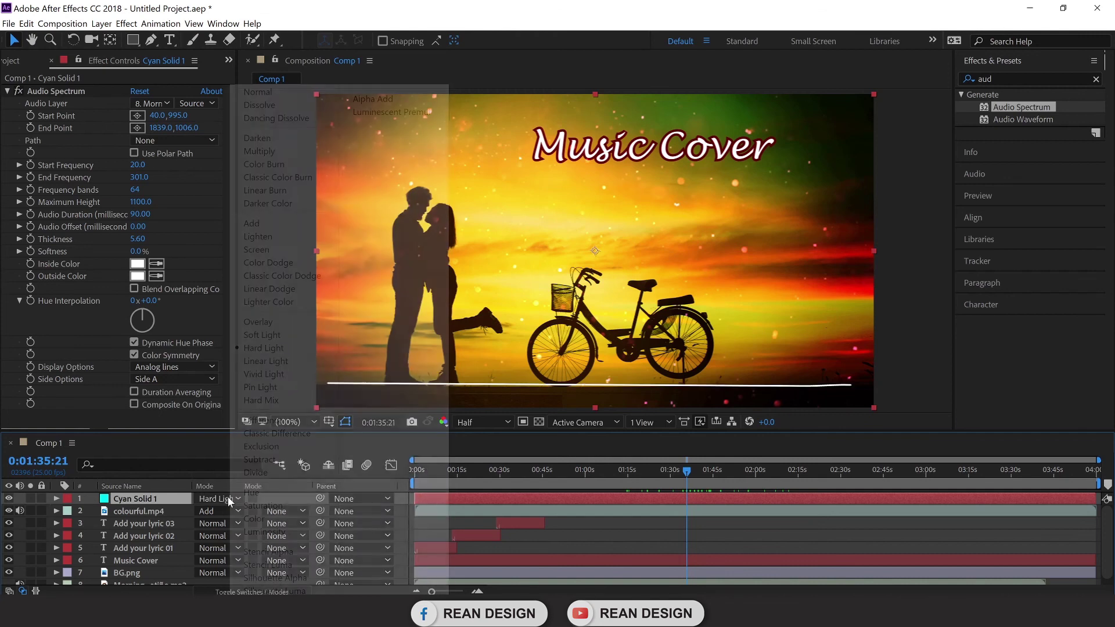
click(265, 224)
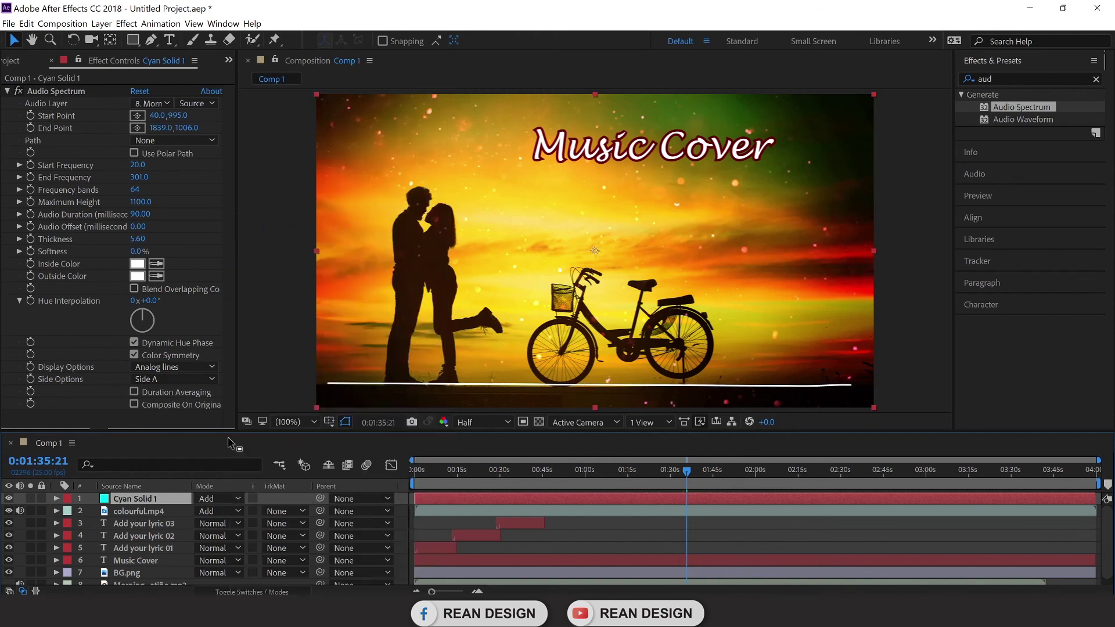
click(230, 500)
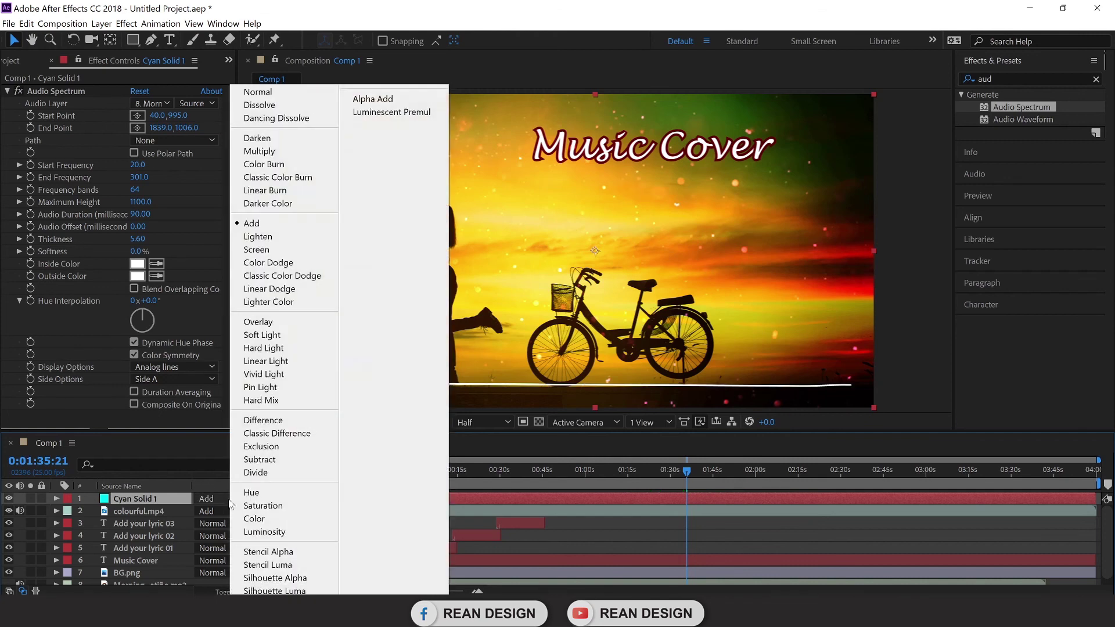
click(255, 238)
drag(660, 475, 638, 475)
click(225, 499)
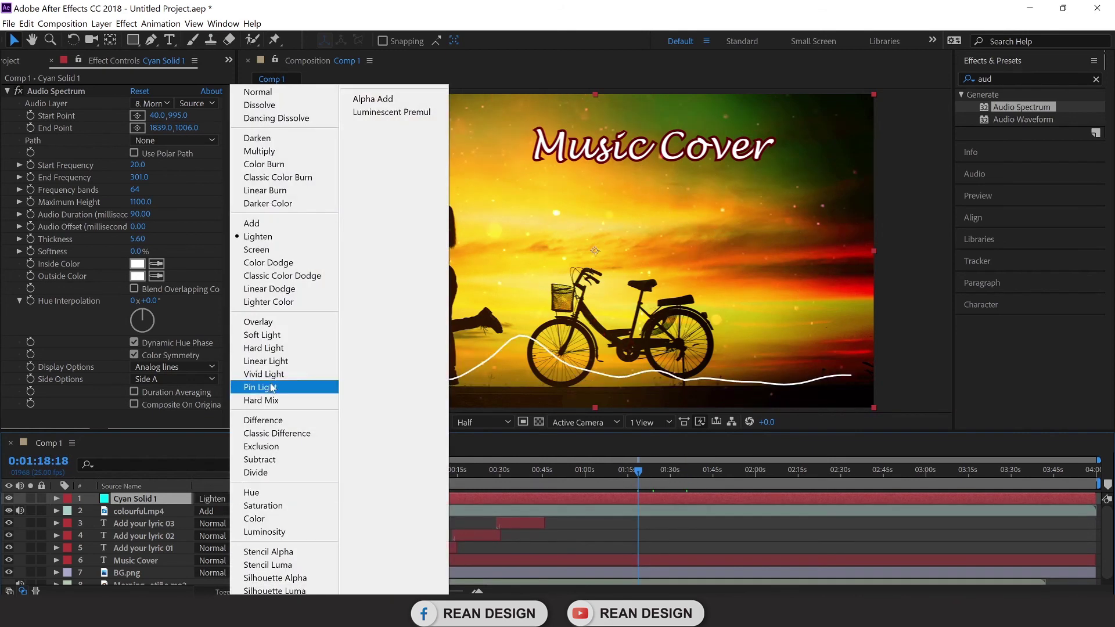
click(273, 322)
Preview the overlaid spectrum at several times, and play Comp 1 from the beginning to about 0:00:22:09.
drag(647, 472, 782, 491)
key(space)
click(493, 516)
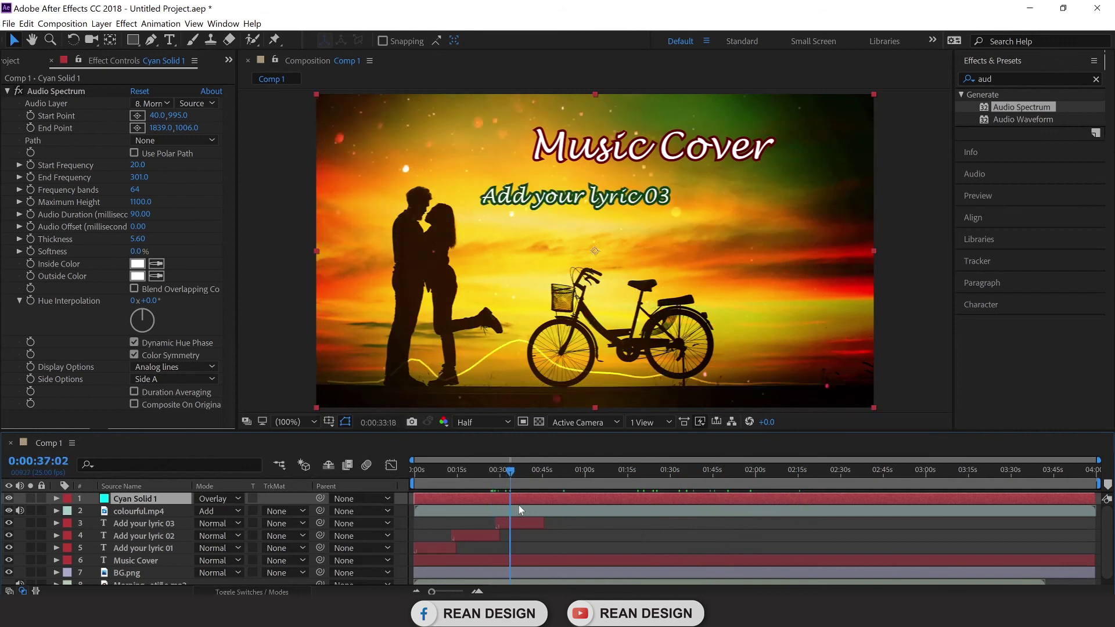
key(Home)
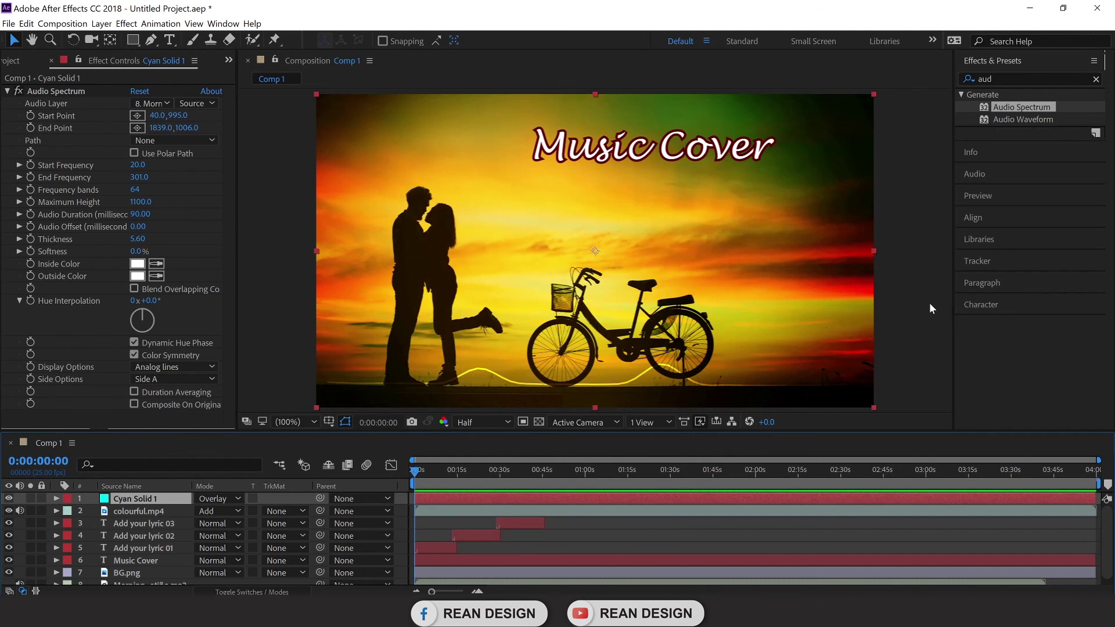
key(space)
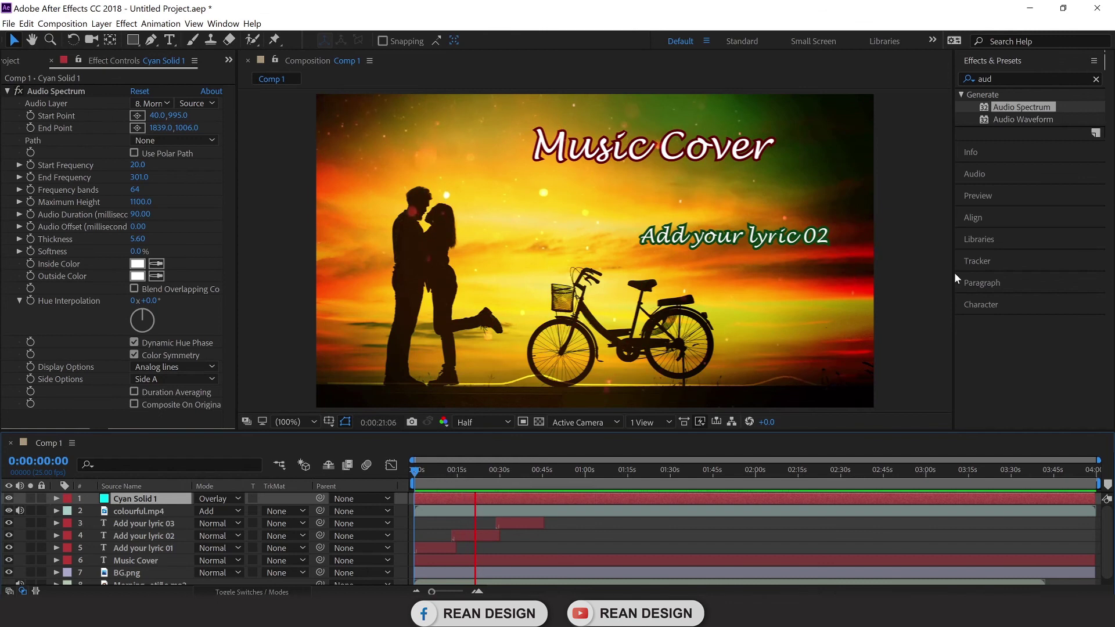
key(space)
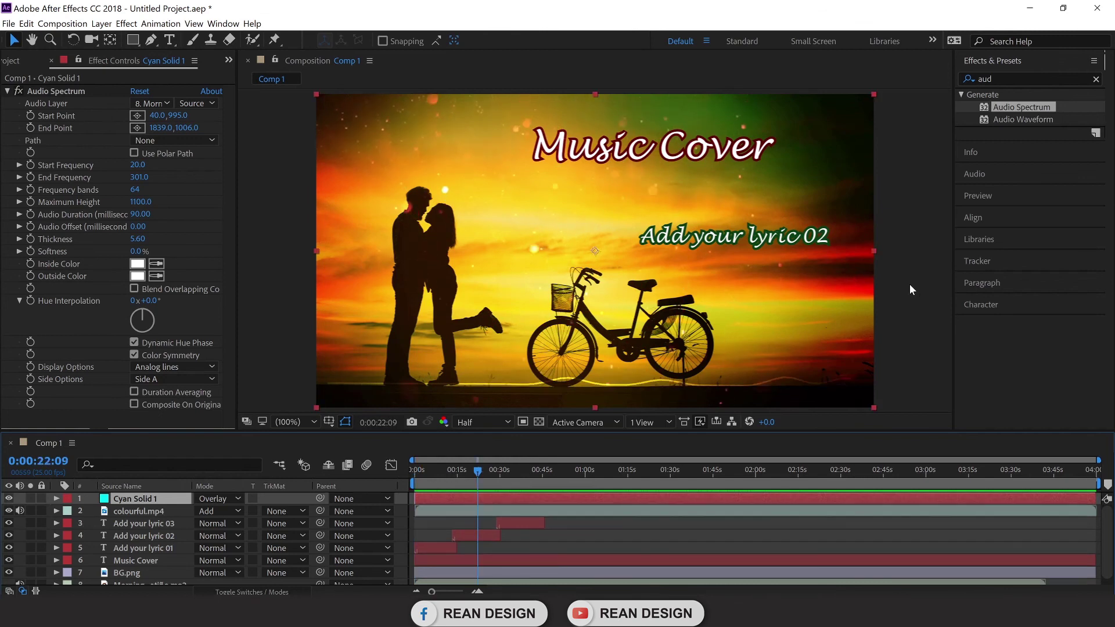